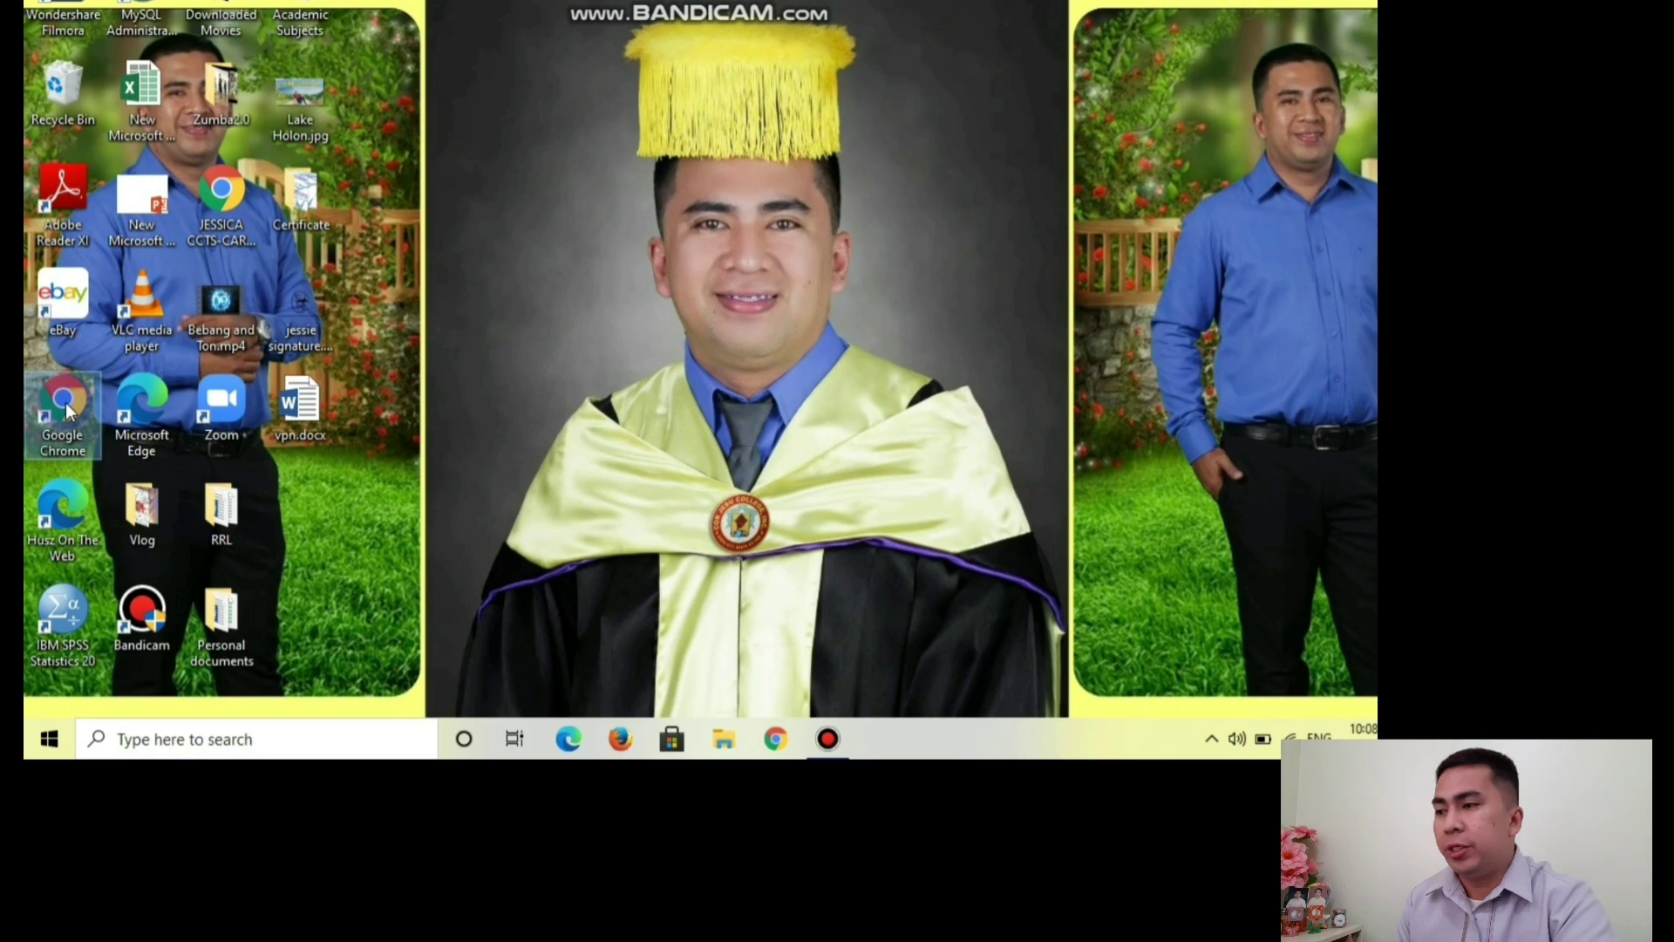
# Launch Google Chrome and load the Facebook news feed from the bookmarks bar
pyautogui.doubleClick(65, 401)
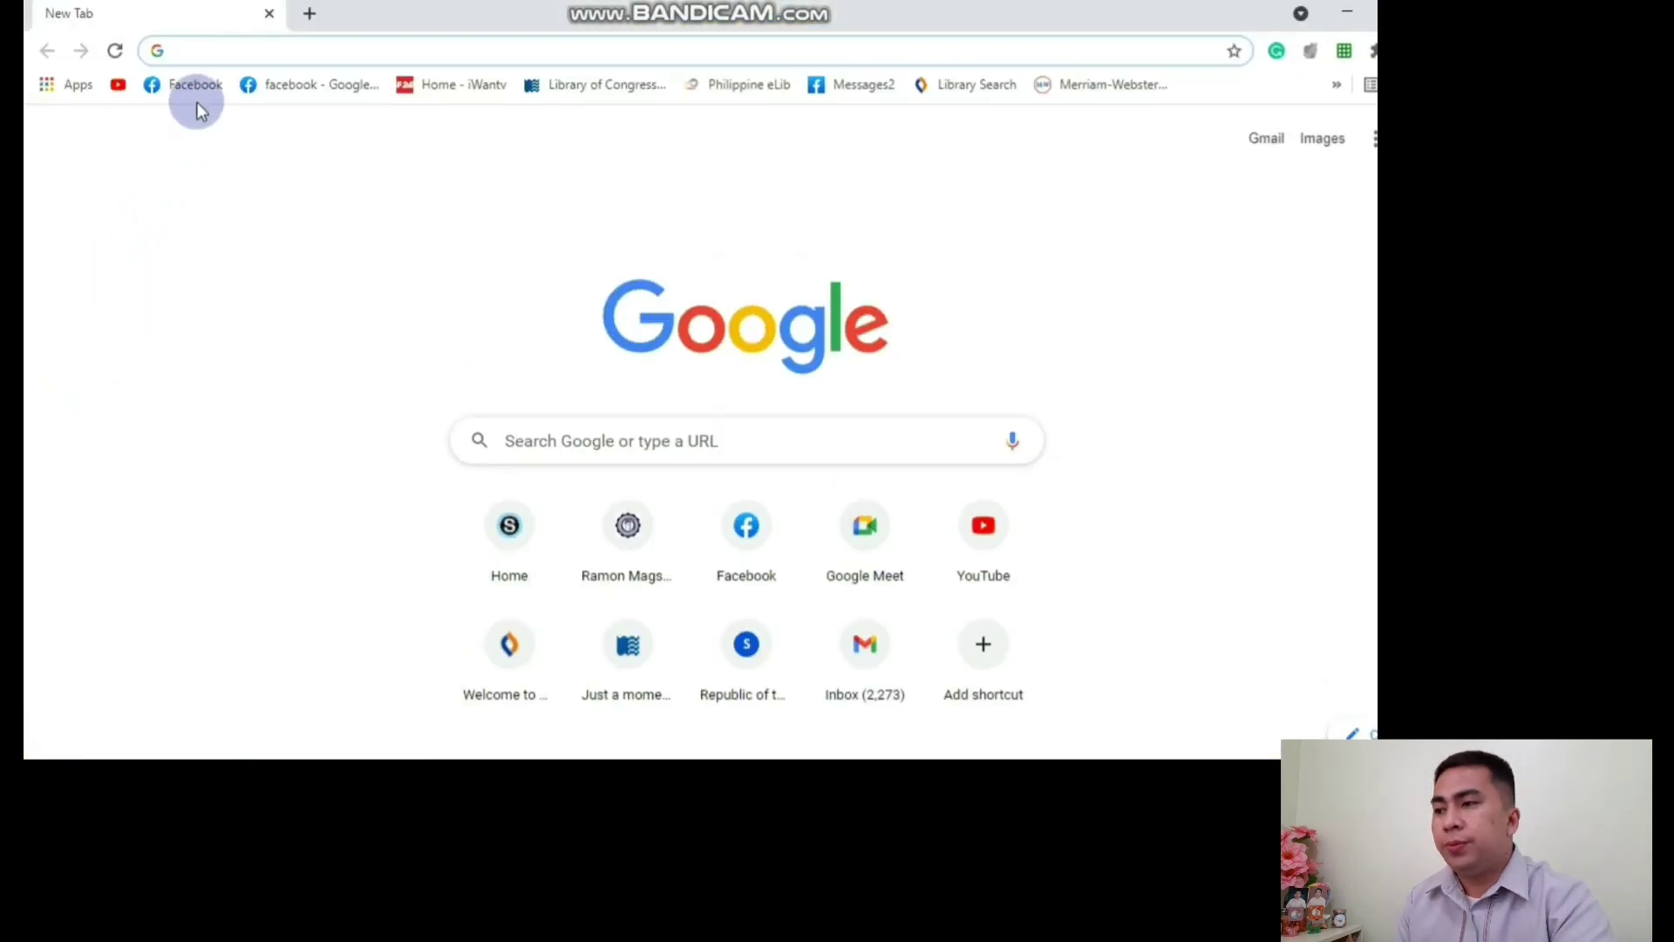
pyautogui.click(197, 87)
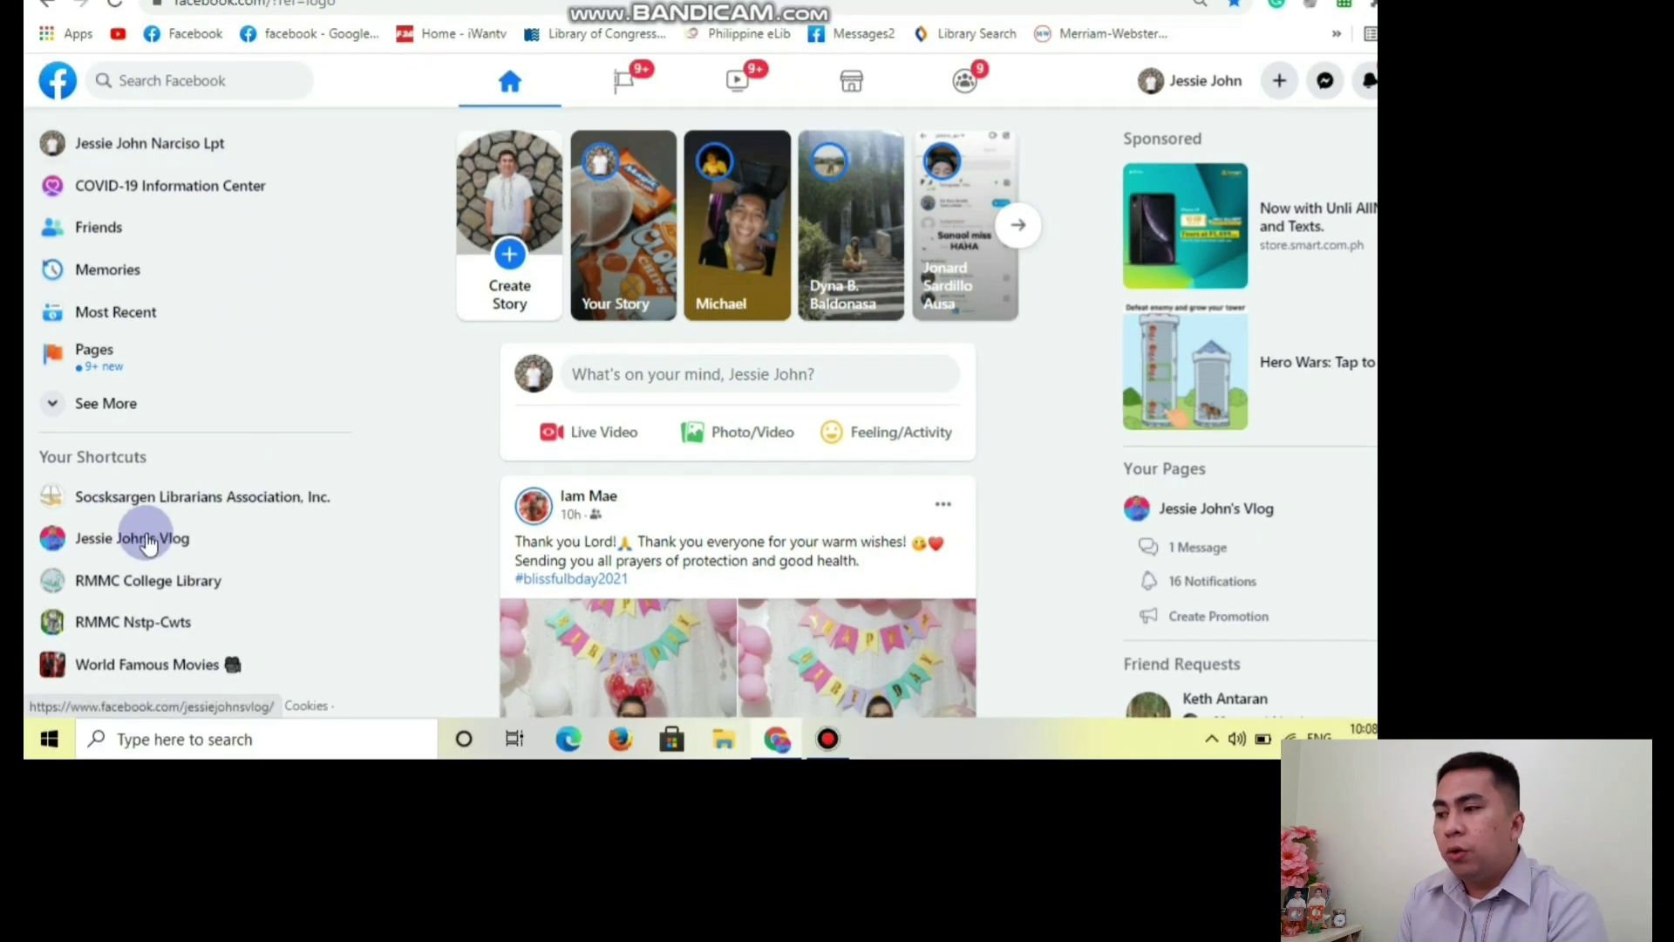
# Go to the vlog Page from Your Shortcuts and look through its posts
pyautogui.click(147, 541)
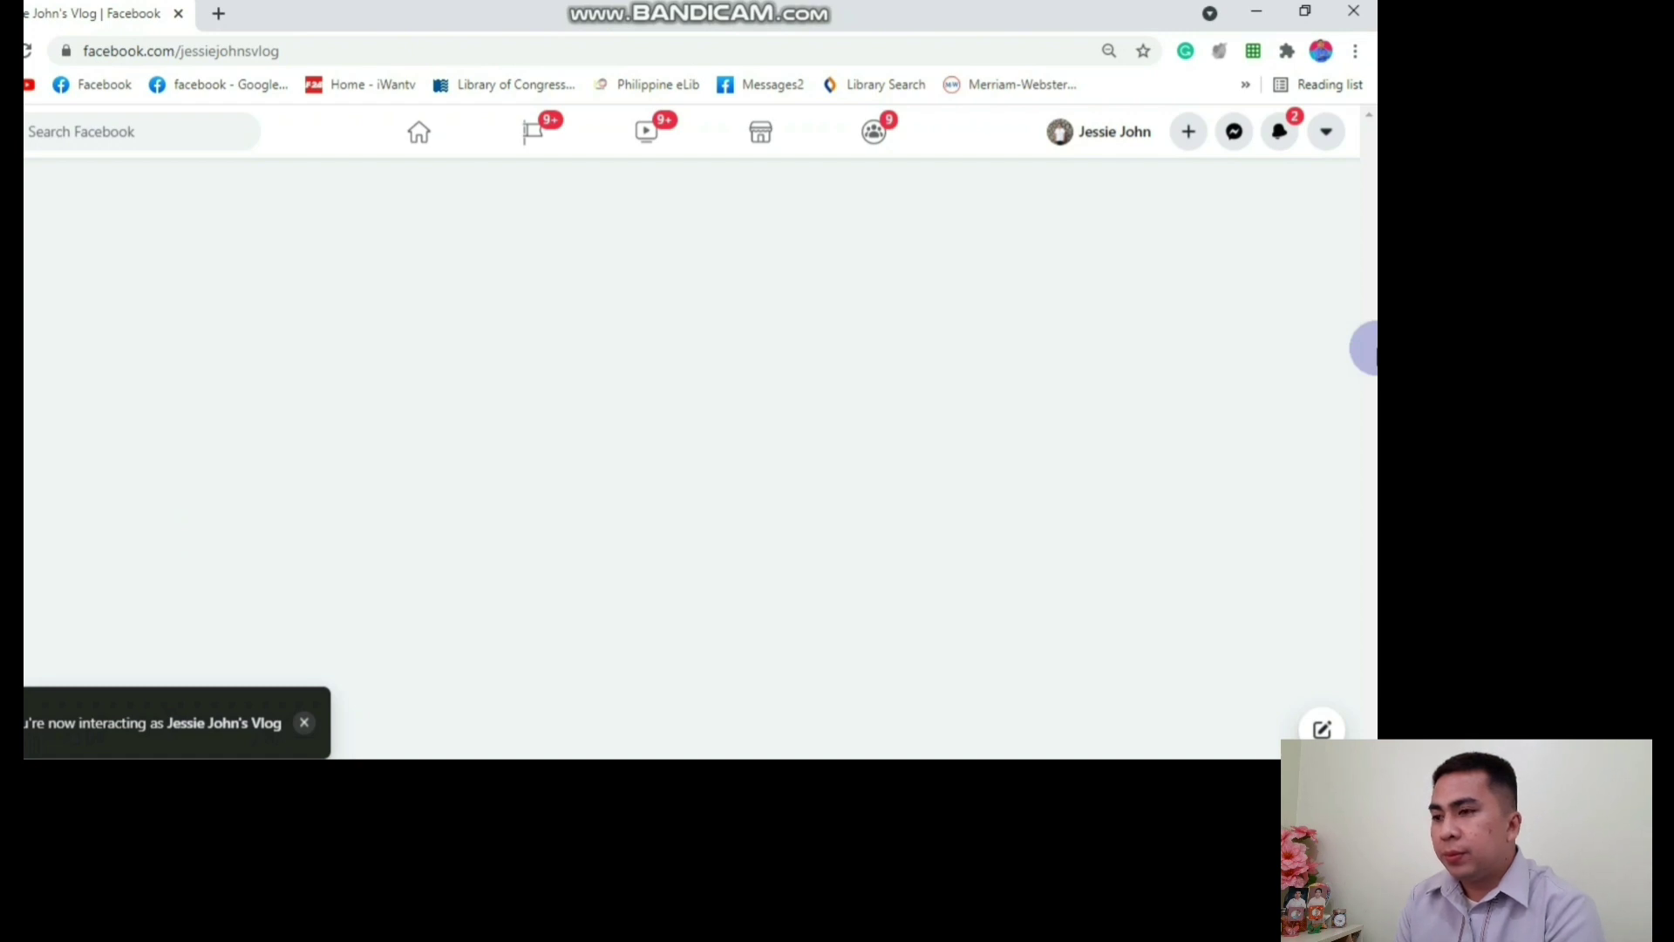
pyautogui.scroll(-1, 1308, 297)
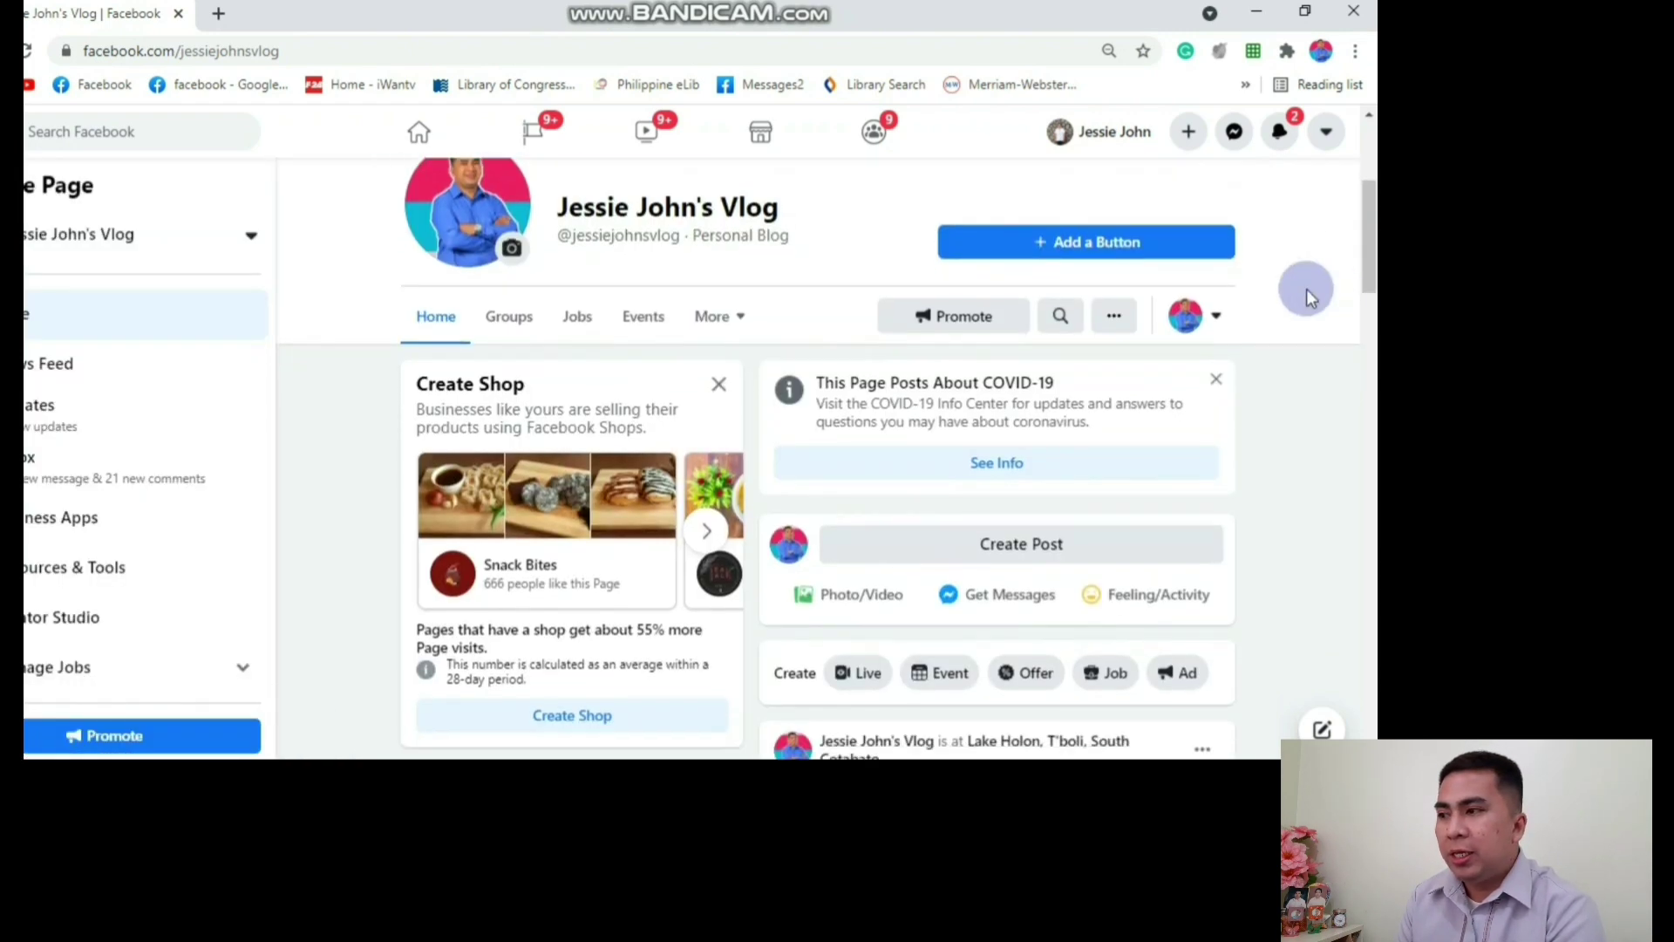
pyautogui.scroll(-2, 1308, 296)
pyautogui.scroll(-5, 1308, 296)
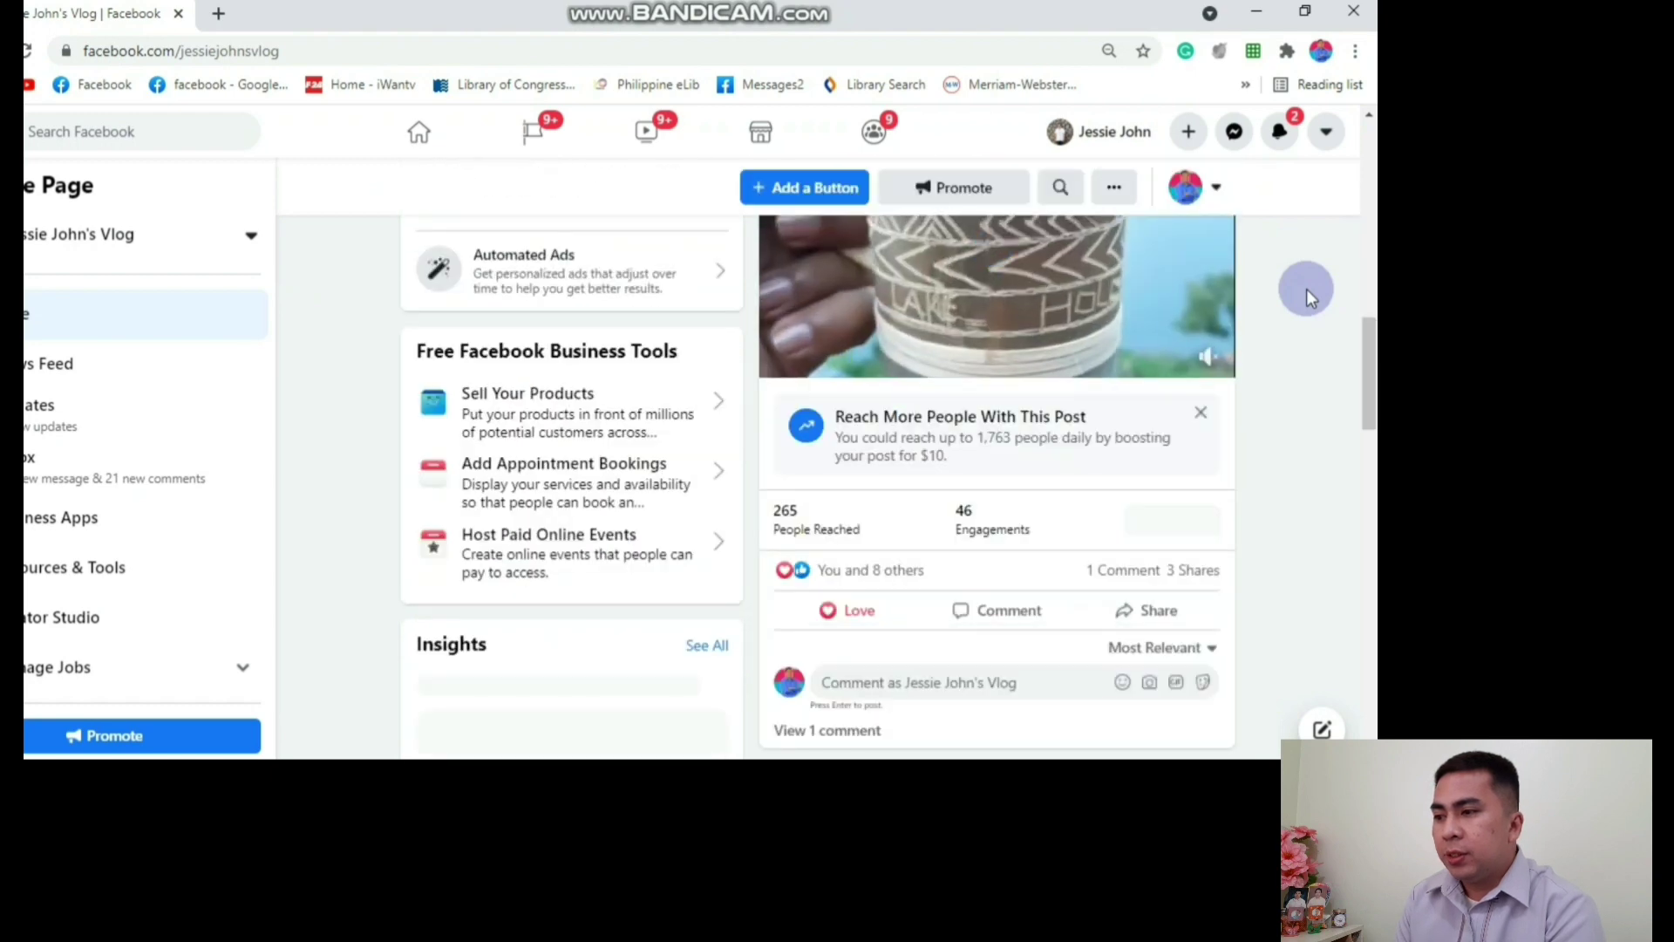
pyautogui.scroll(4, 1306, 289)
pyautogui.scroll(3, 1306, 289)
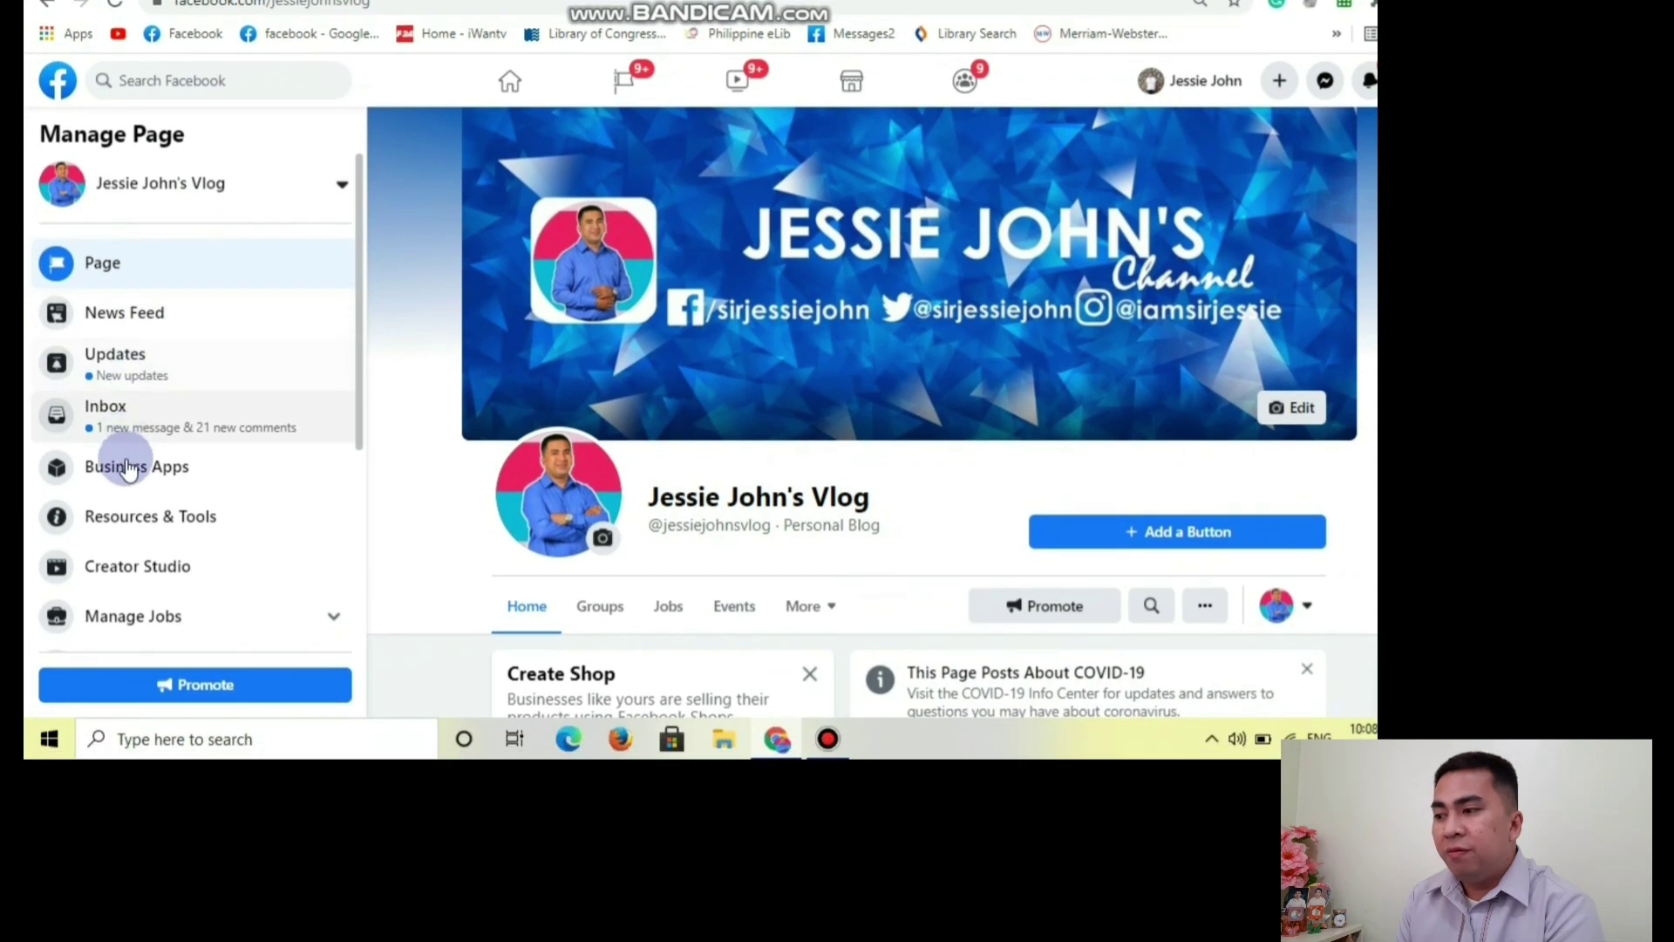
# Open Creator Studio for the vlog Page and view its Content Library posts
pyautogui.click(121, 572)
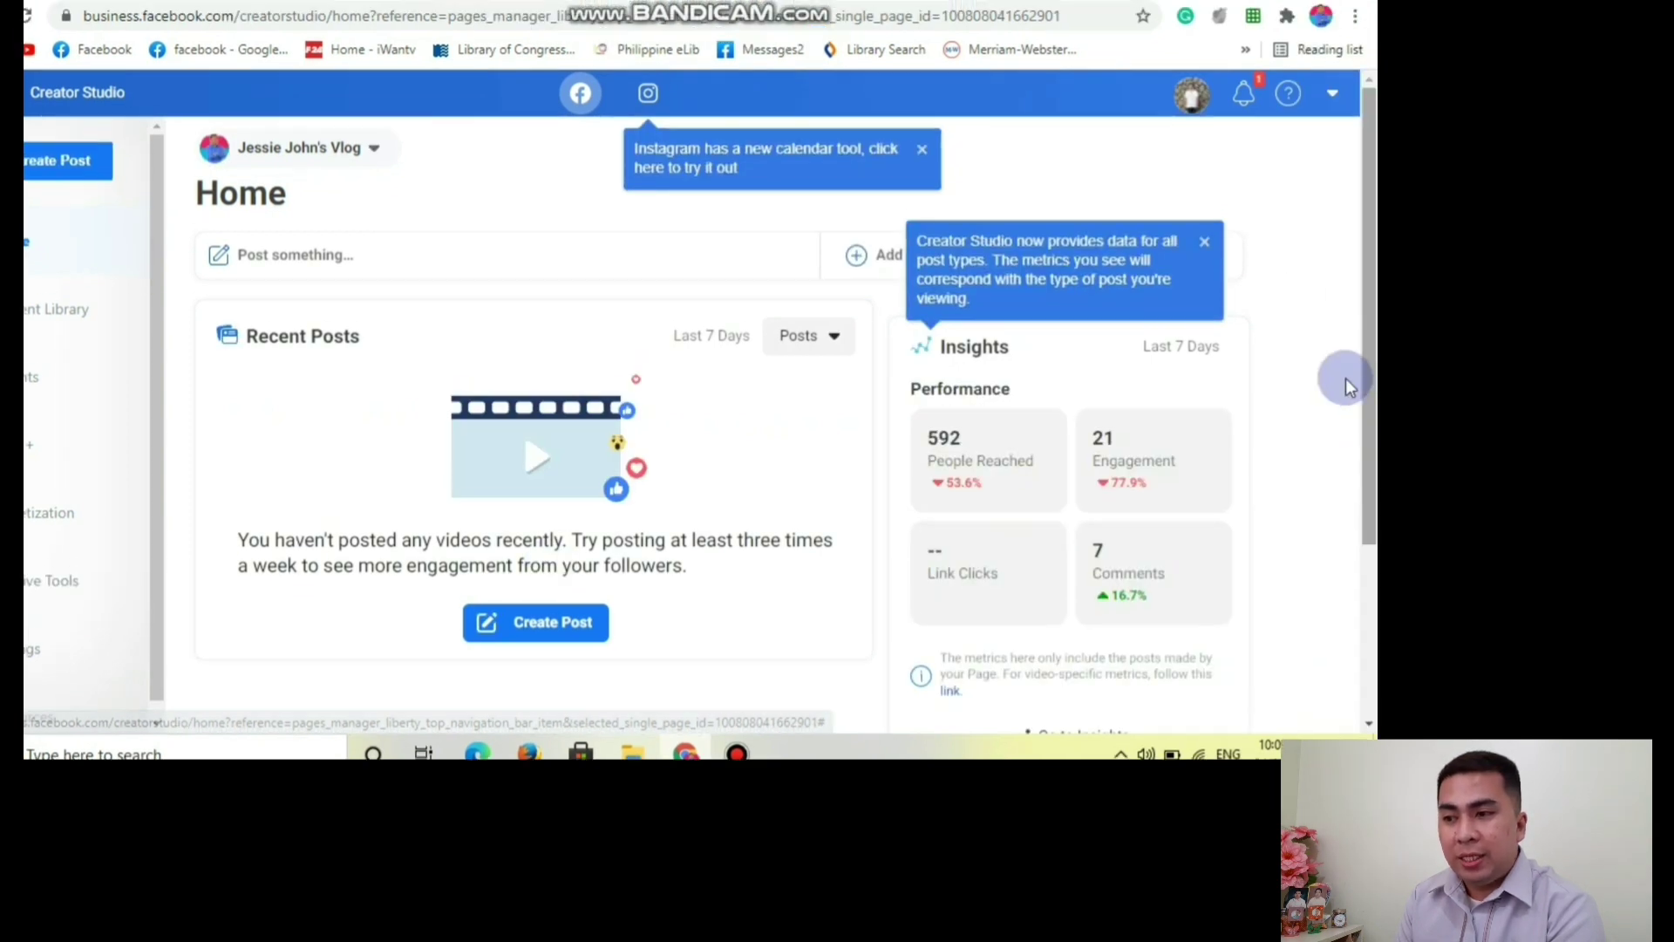
pyautogui.scroll(-3, 1300, 378)
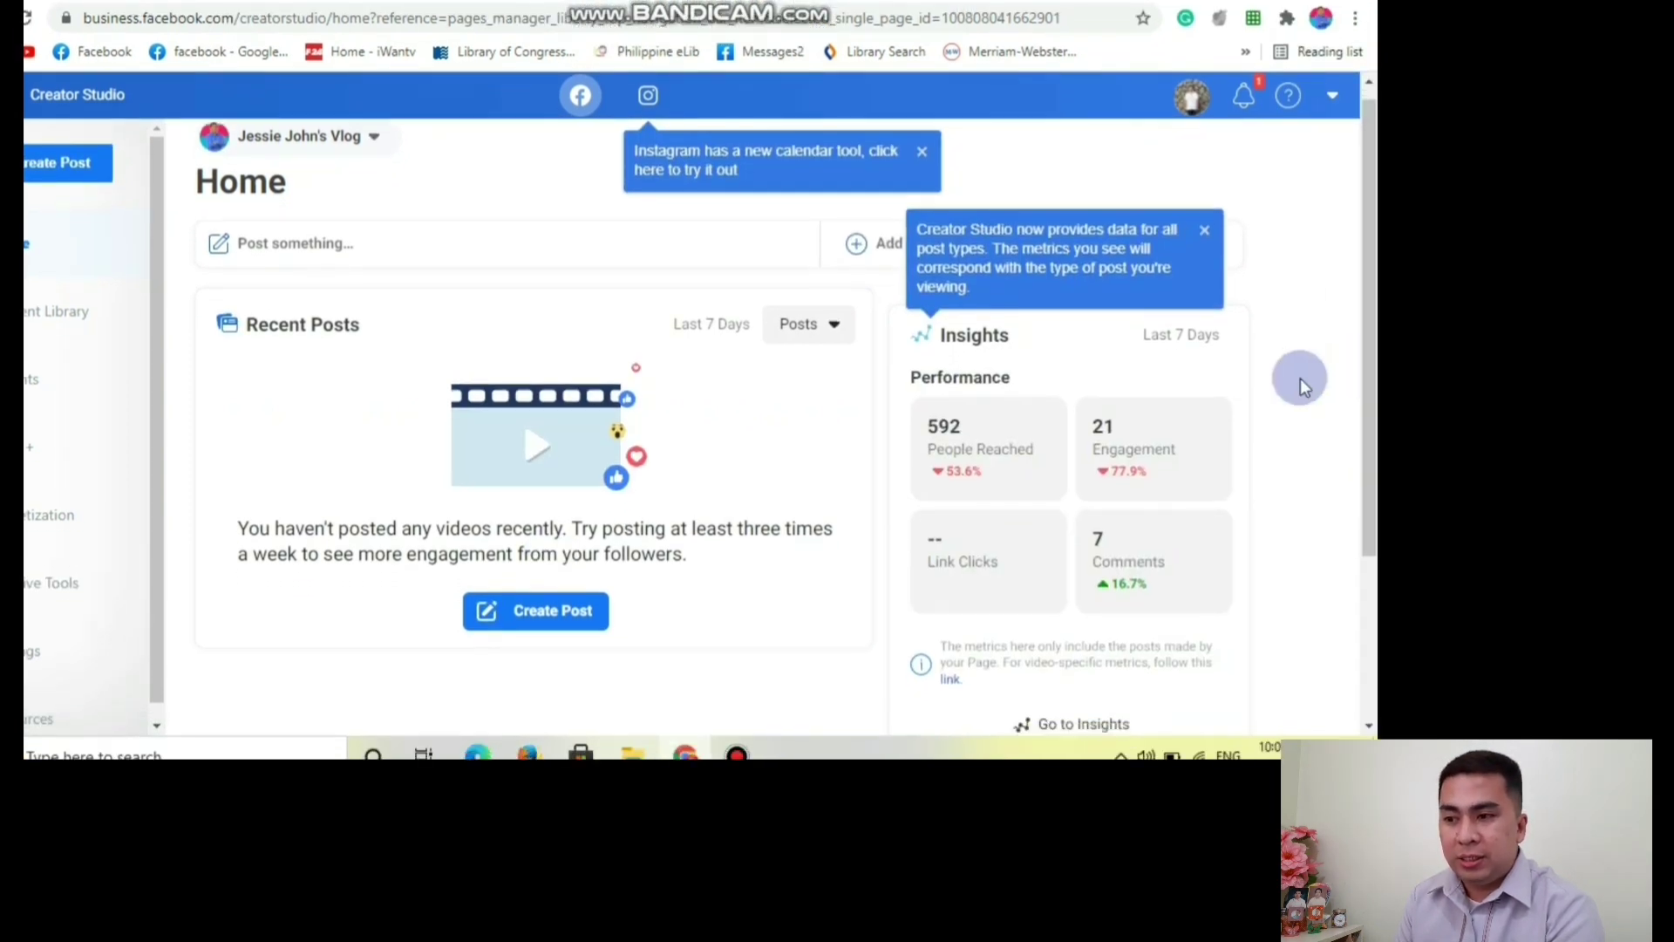
pyautogui.scroll(2, 1300, 379)
pyautogui.scroll(1, 1300, 379)
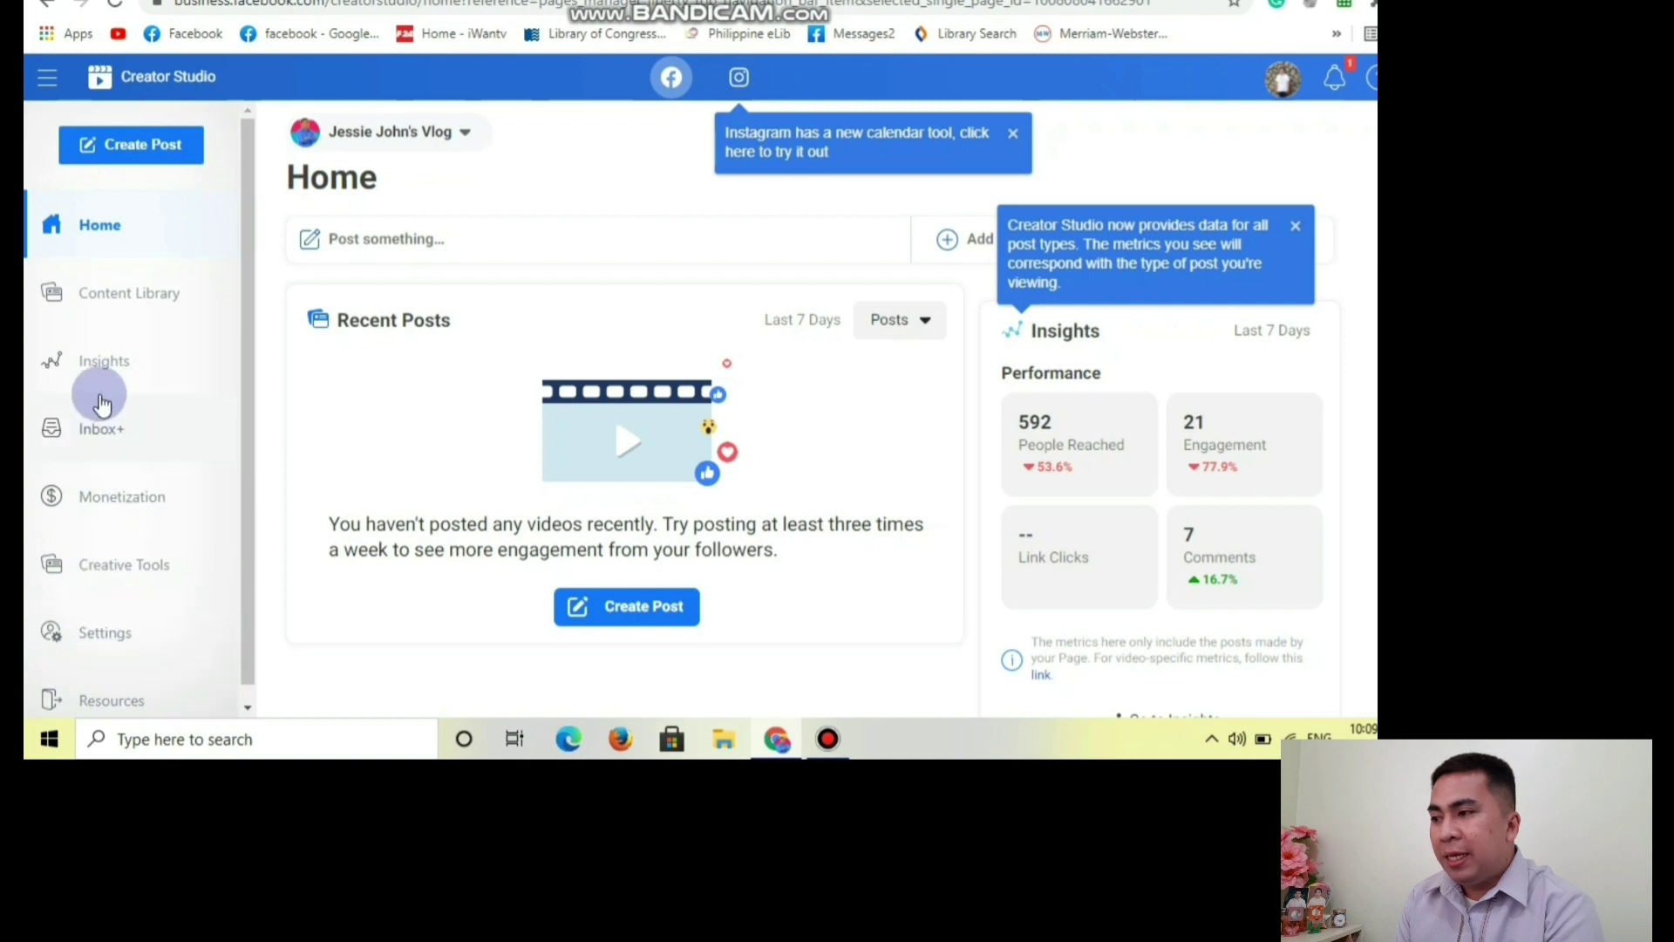
pyautogui.click(108, 347)
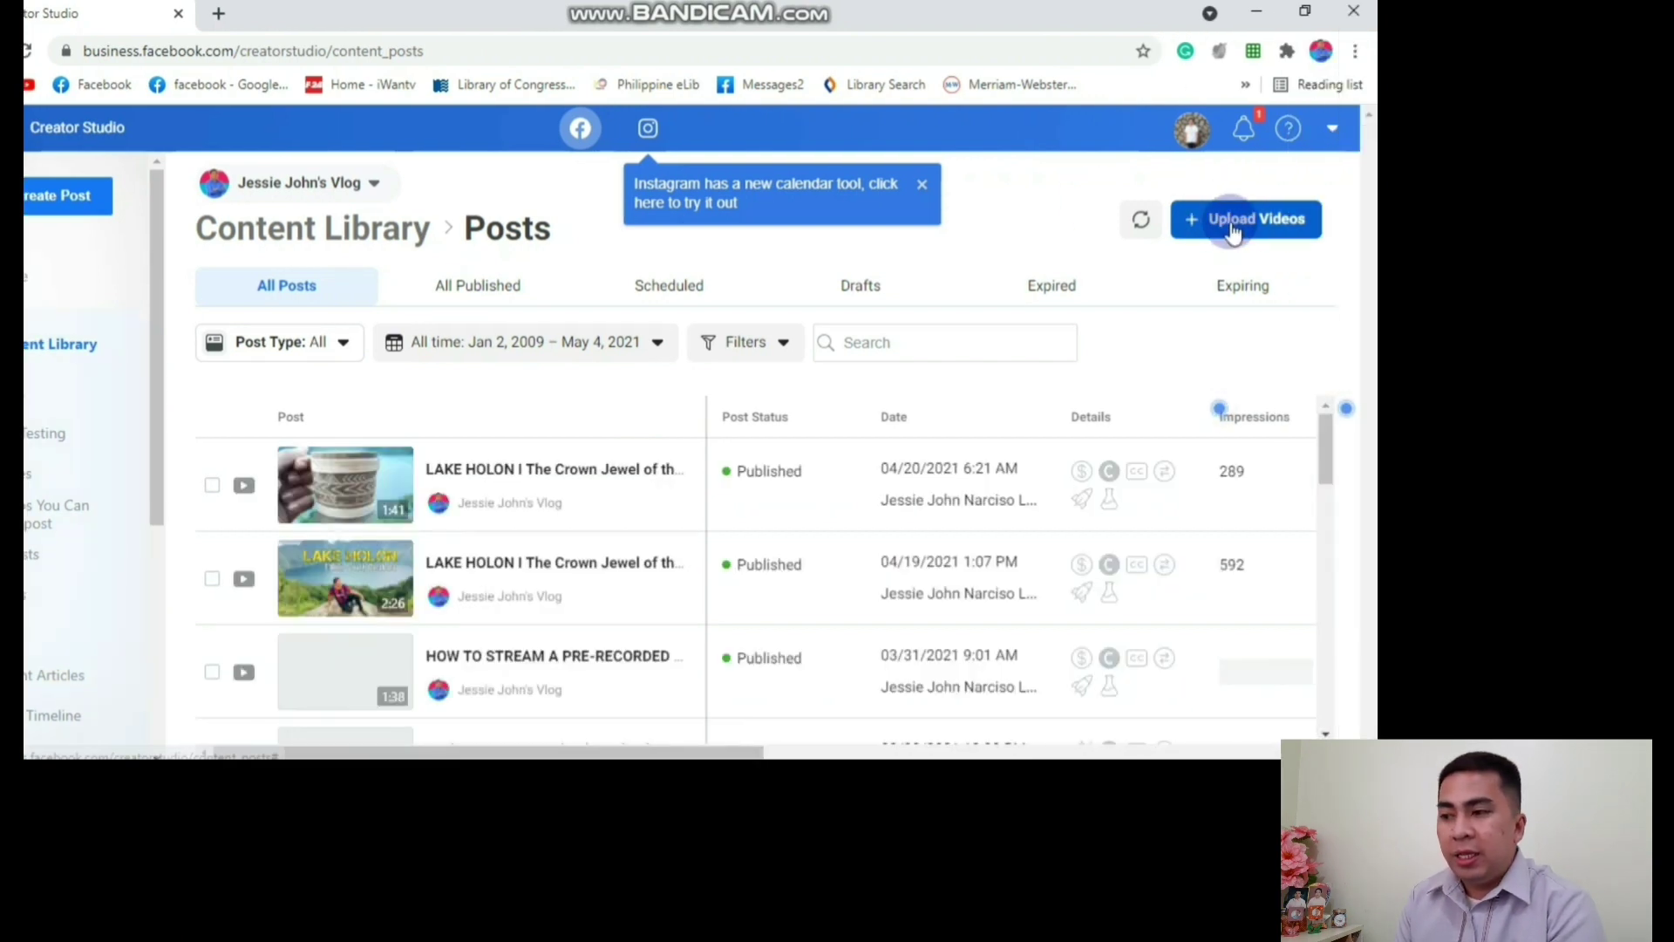
# Upload the Exploring BURIAS Island file from the Vlog folder as a single video
pyautogui.click(1238, 231)
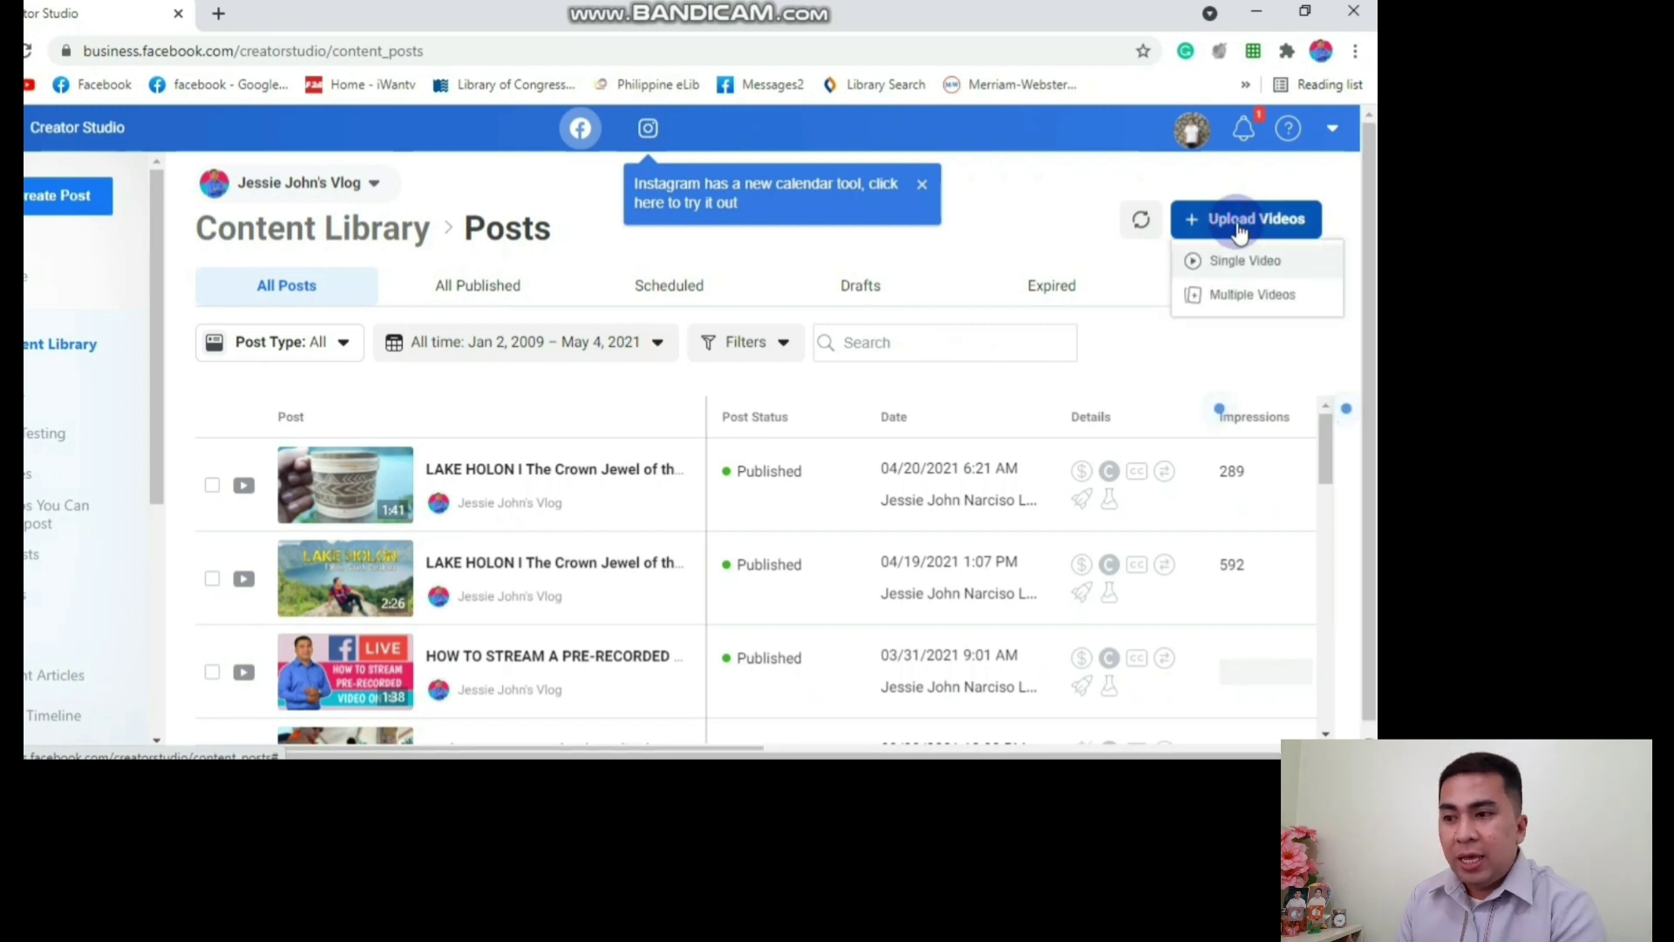
pyautogui.click(1242, 260)
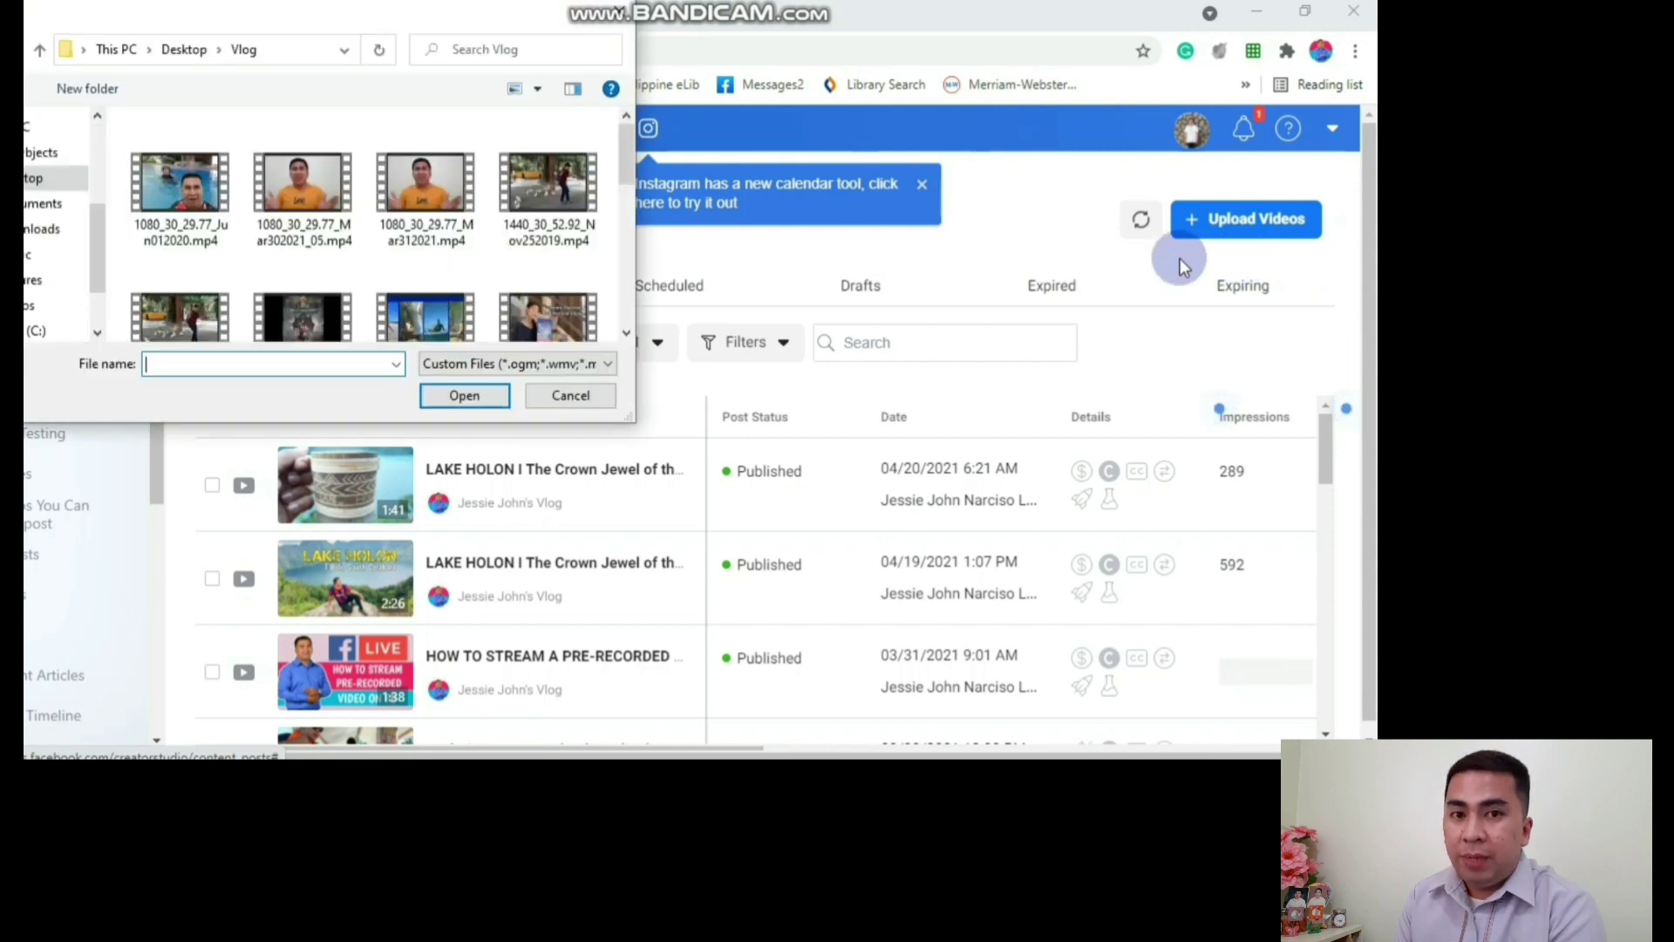
pyautogui.scroll(-3, 436, 317)
pyautogui.scroll(-3, 440, 318)
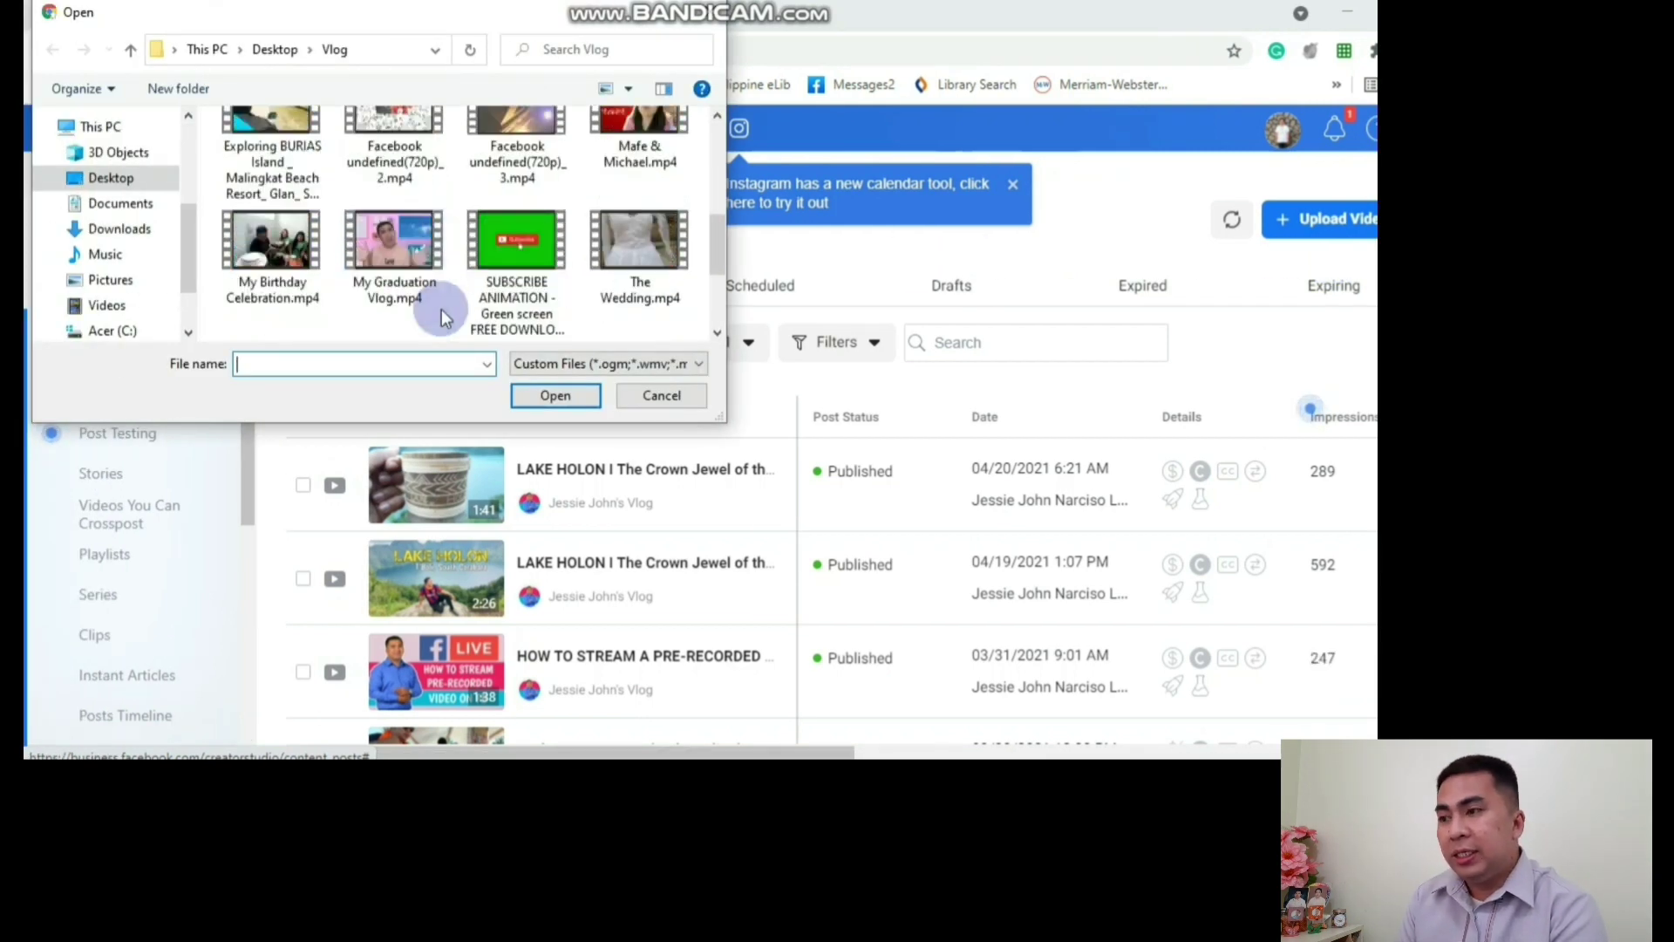
pyautogui.click(281, 153)
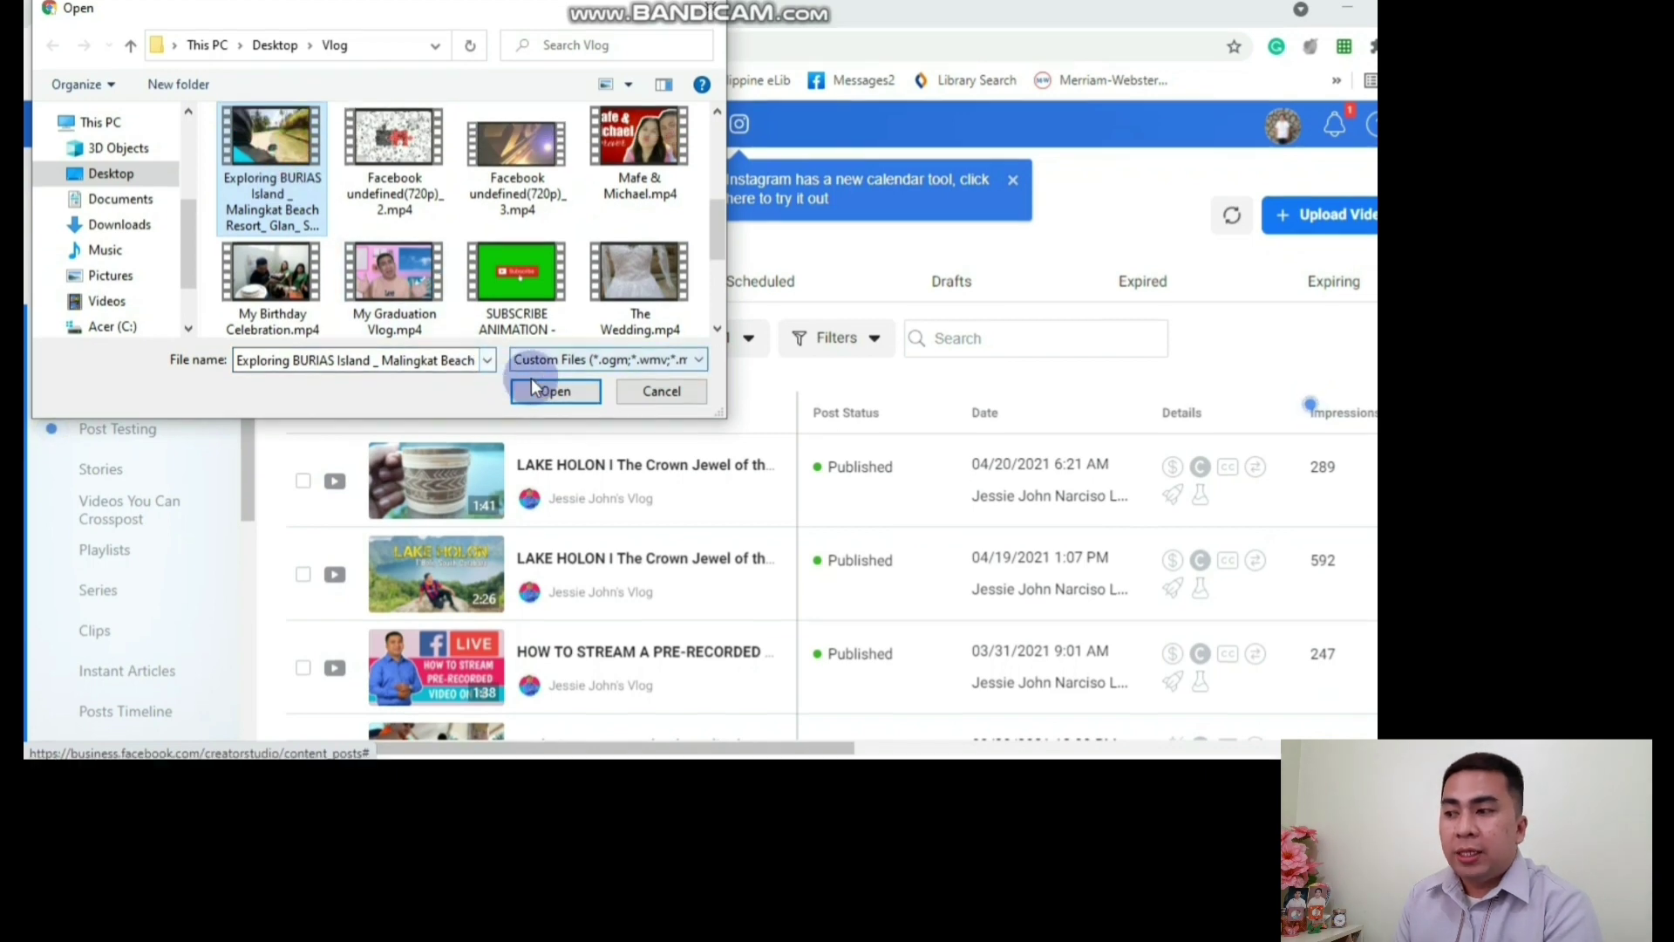
pyautogui.click(534, 387)
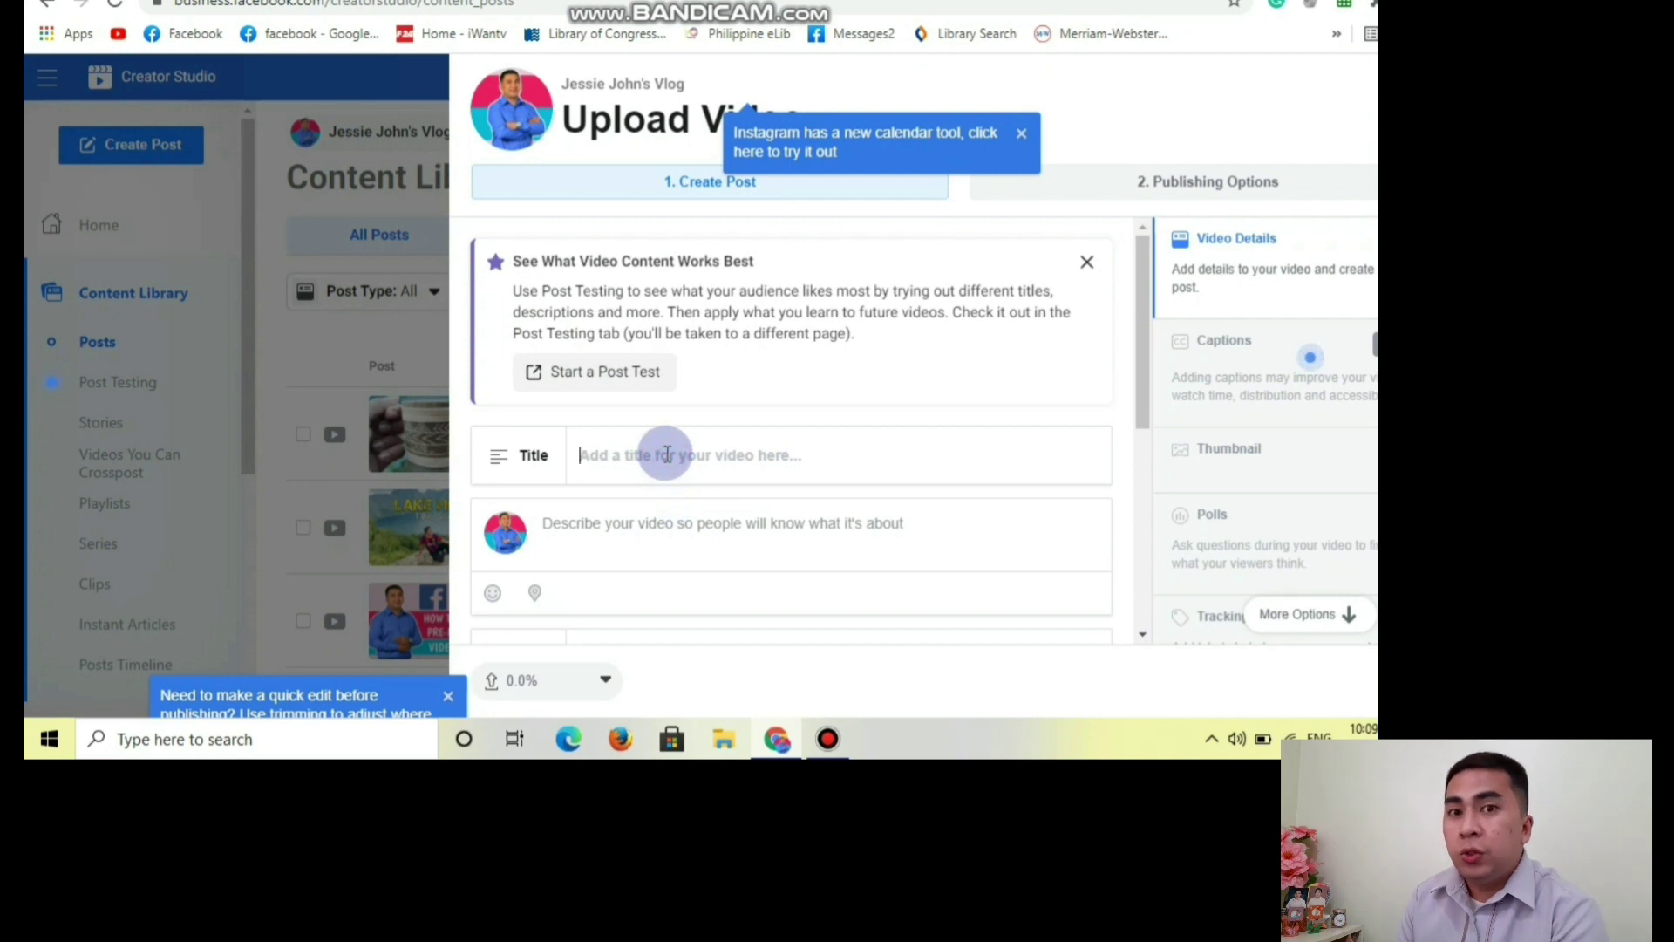
# Title the video 'EXPLORING BURIAS ISLAND I GLAN, SARANGANI PROVINCE'
pyautogui.write('E')
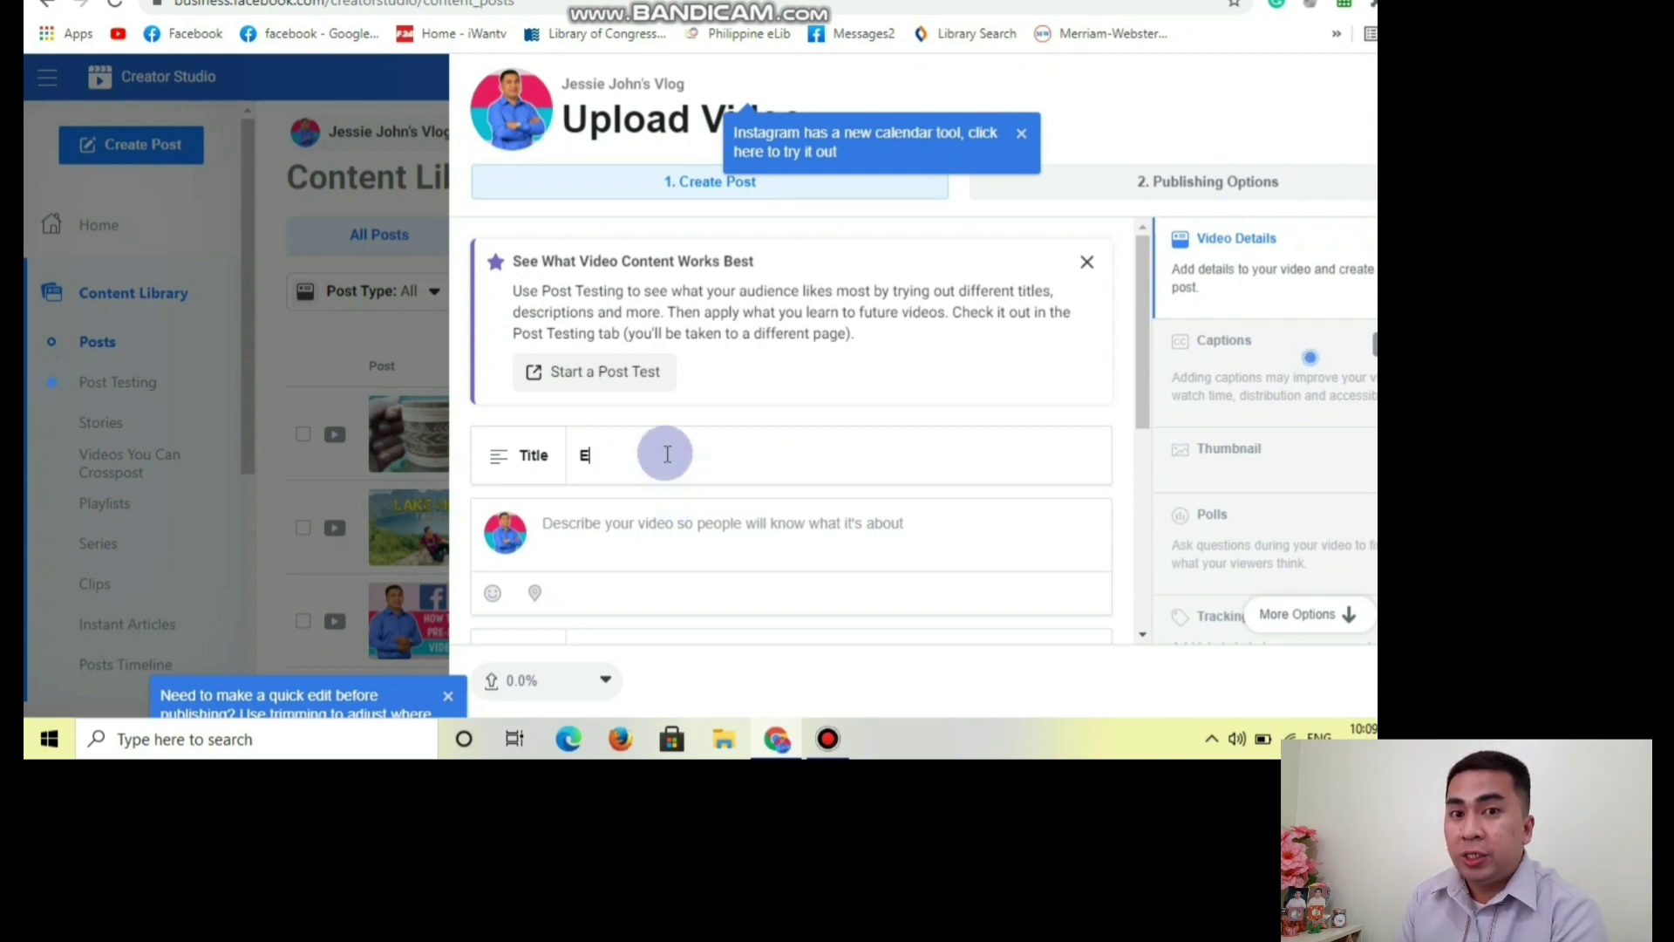
pyautogui.write('XPL')
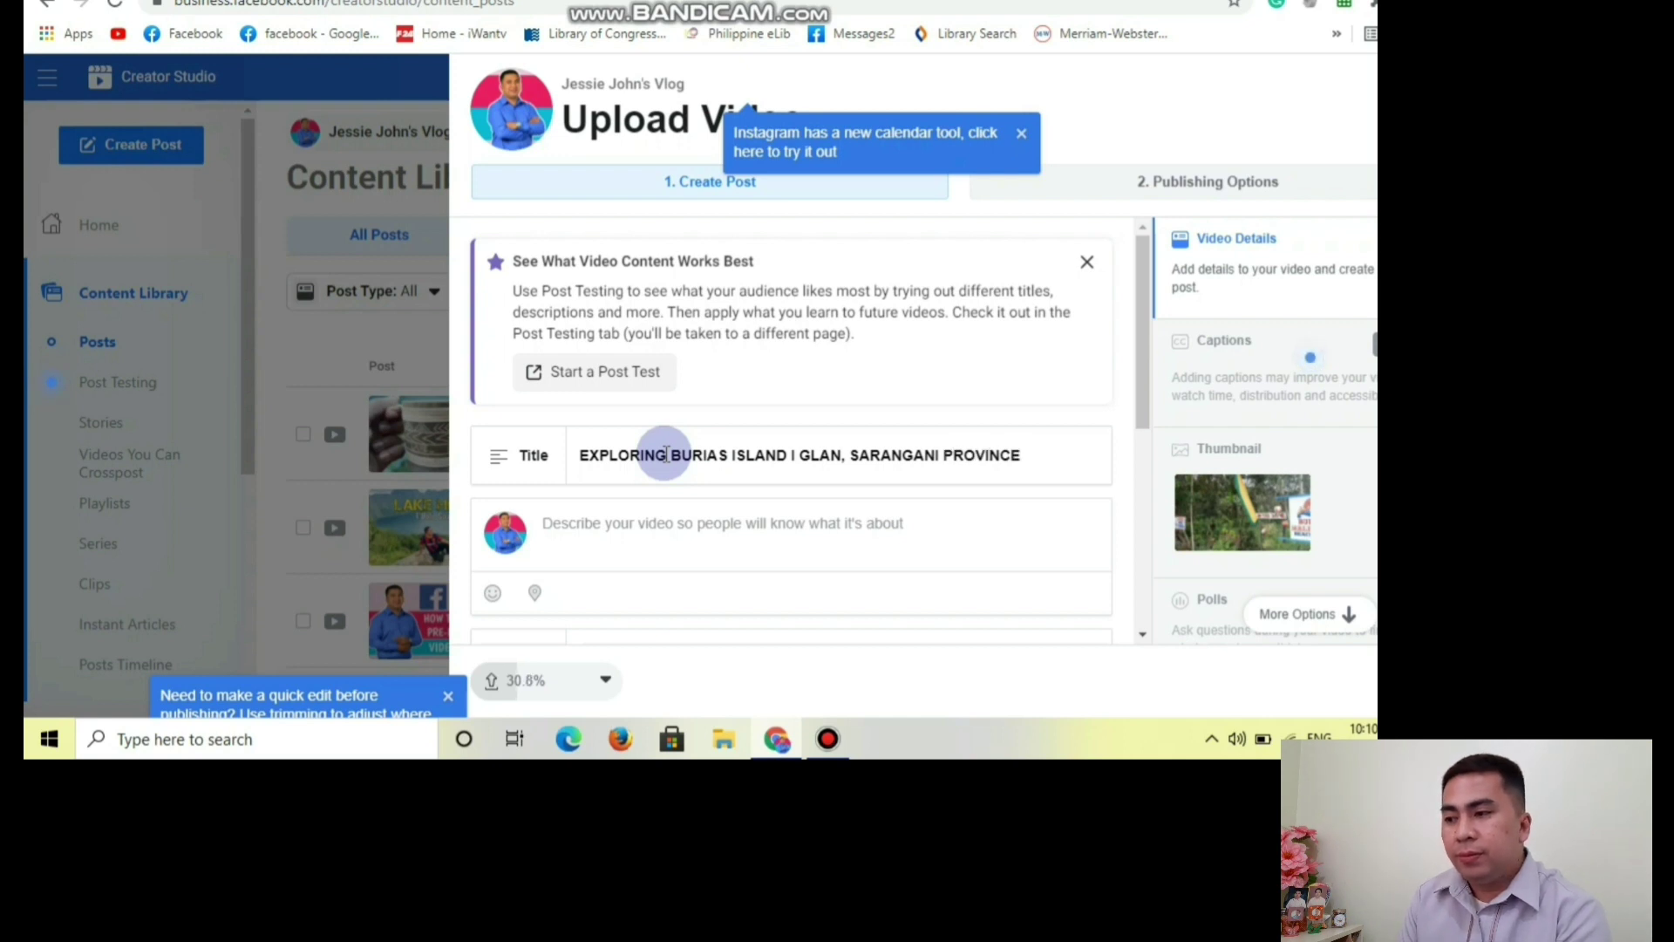
pyautogui.scroll(-1, 667, 440)
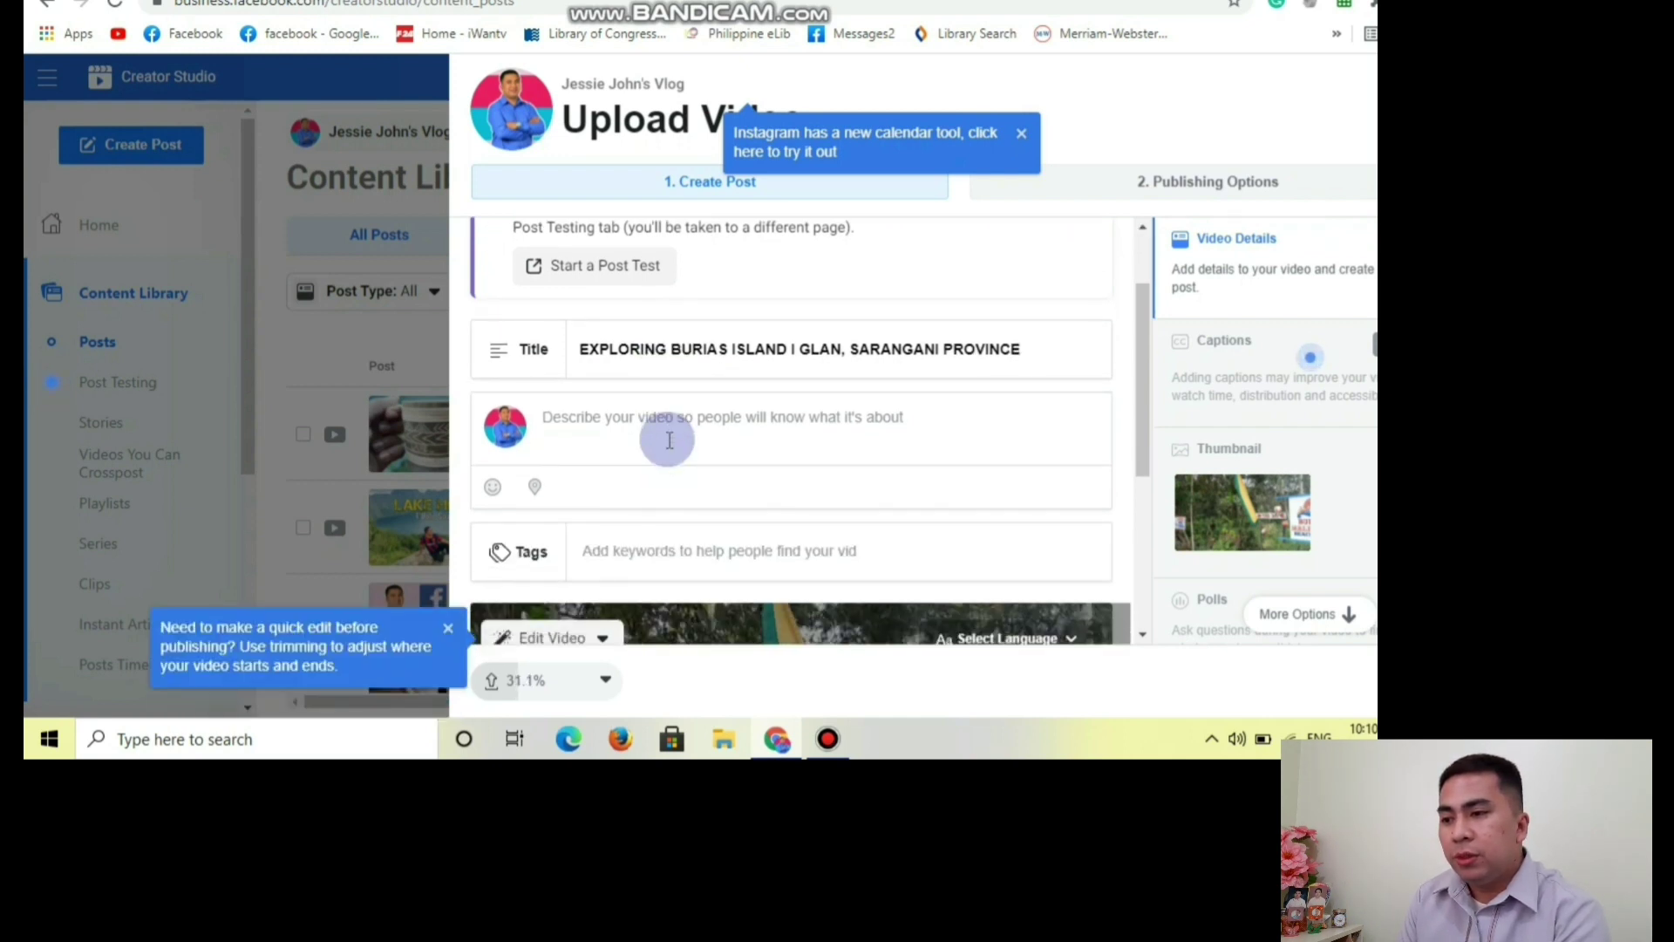
# Write the description 'WOW SOX! PLEASE VISIT MALINGKAT BEACH RESORT, GLAN, SARANGANI PROVINCE'
pyautogui.scroll(-1, 667, 439)
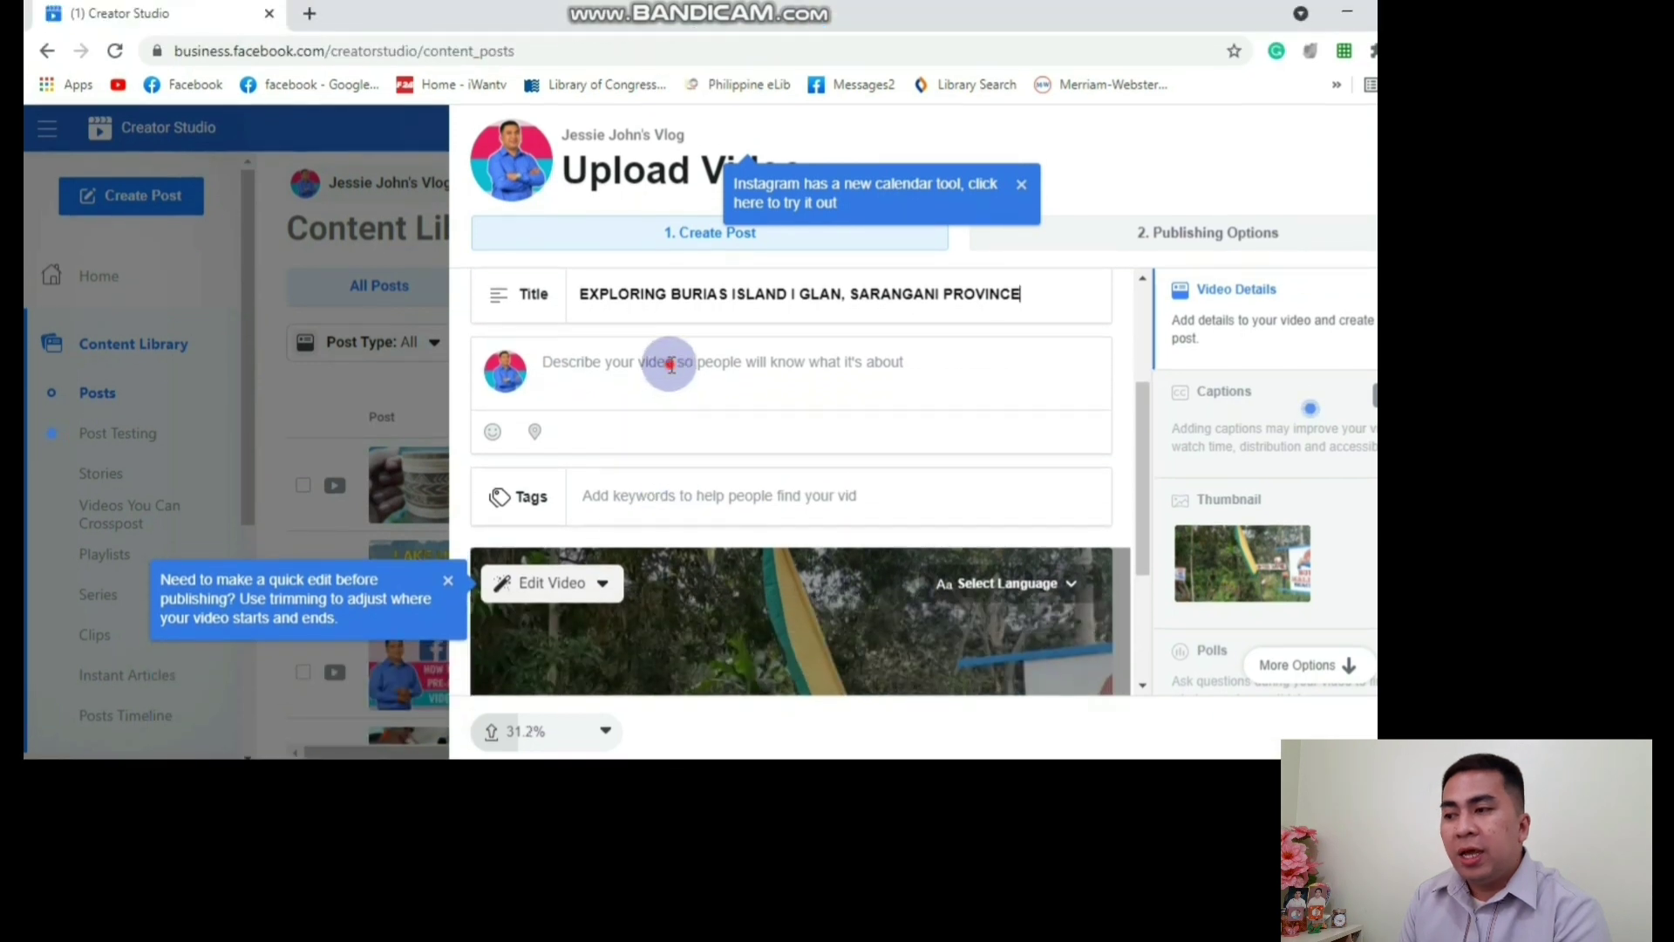
pyautogui.click(671, 365)
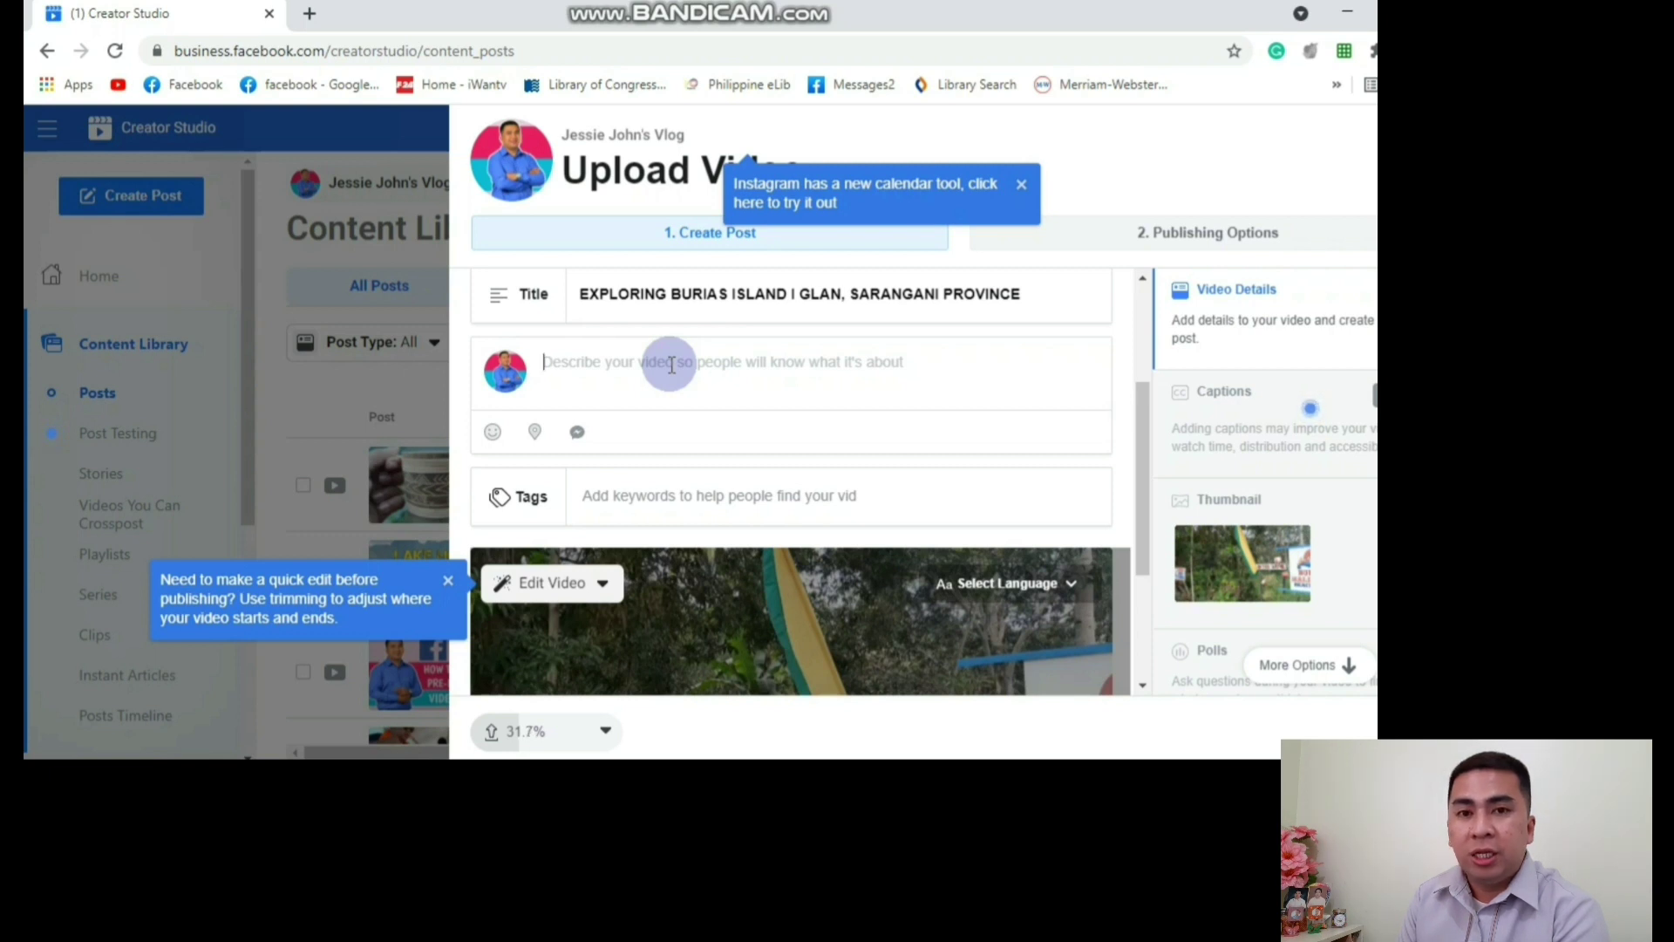
pyautogui.write('WOW')
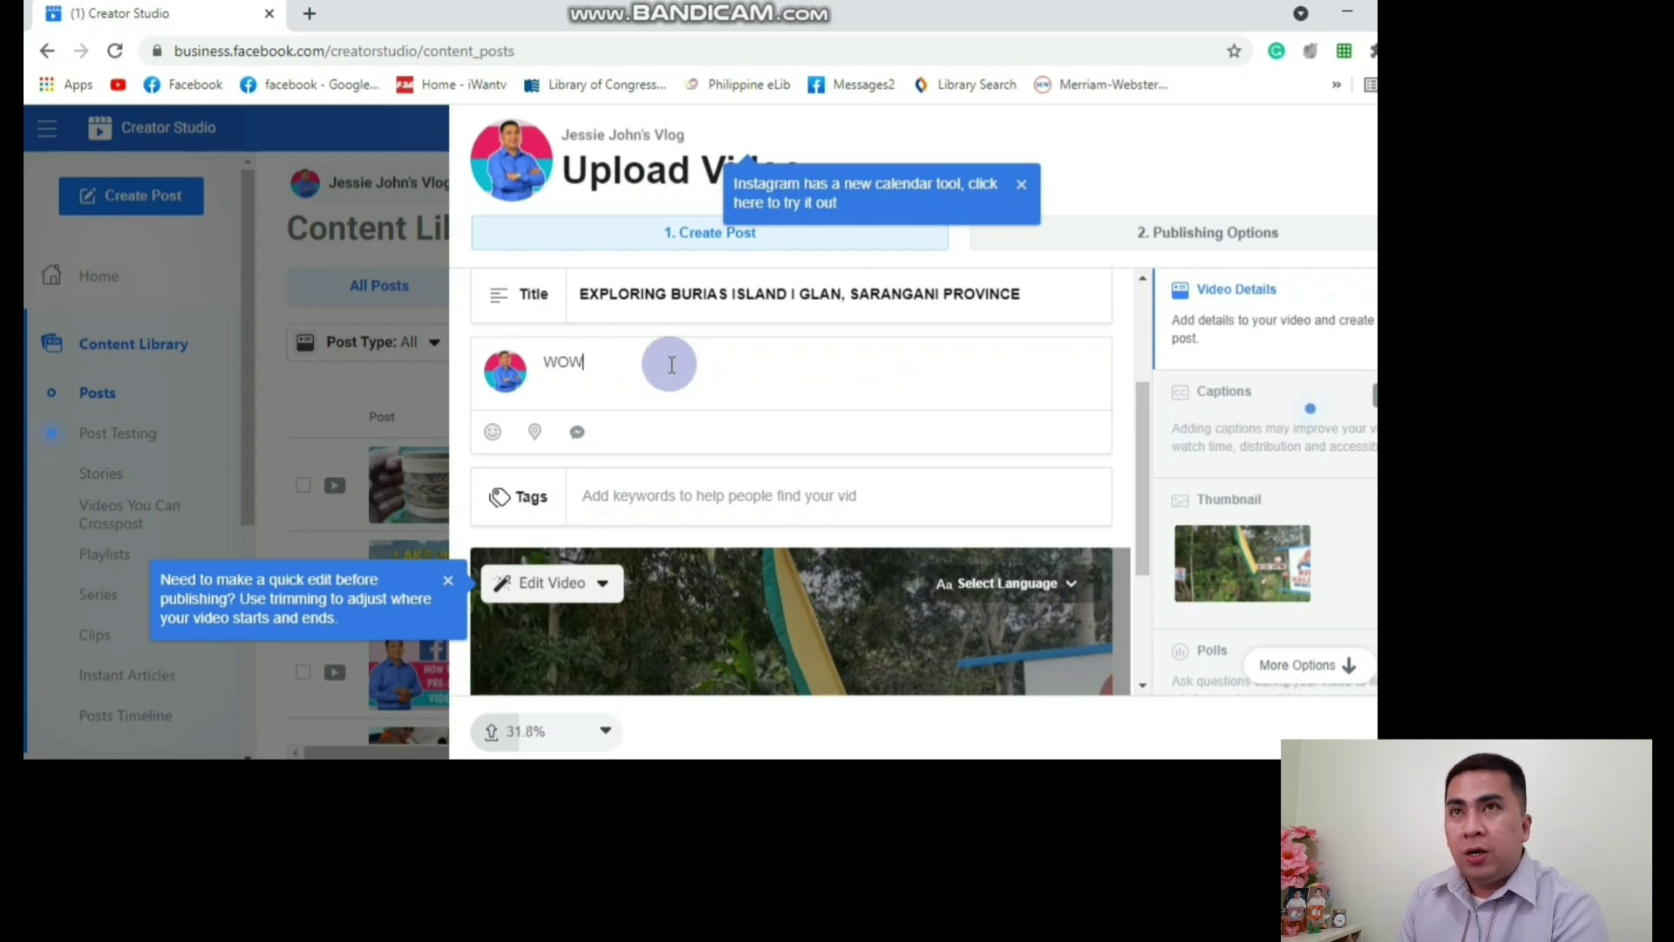
pyautogui.write(' SOX! PLE')
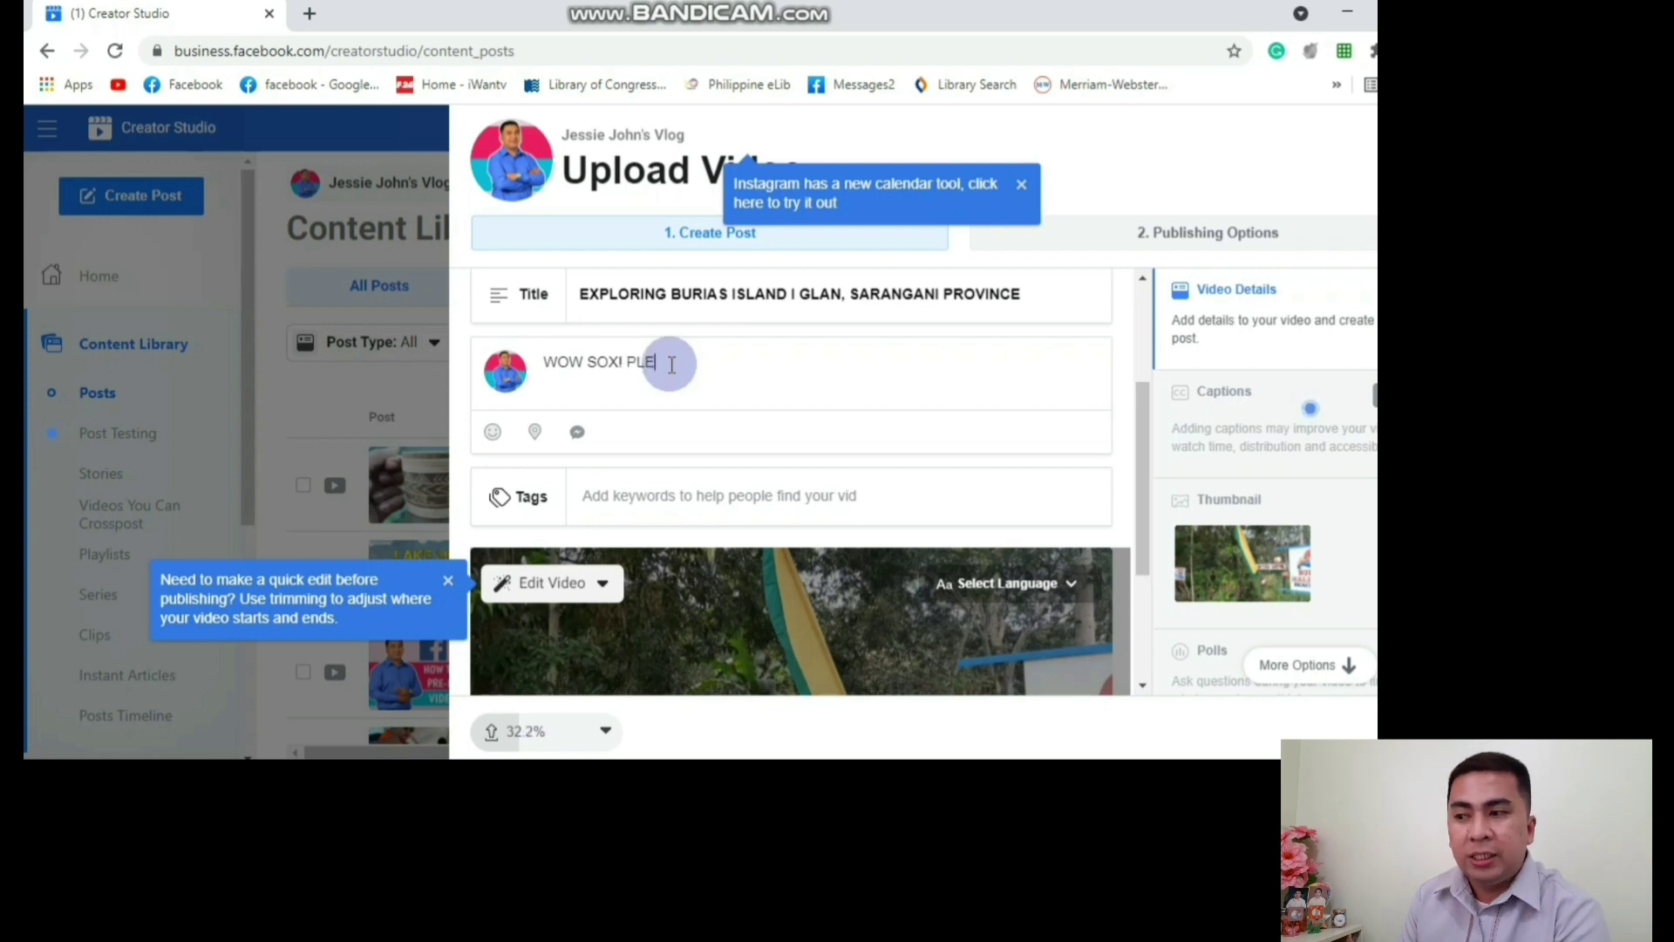
pyautogui.write('ASE VISIT MALI')
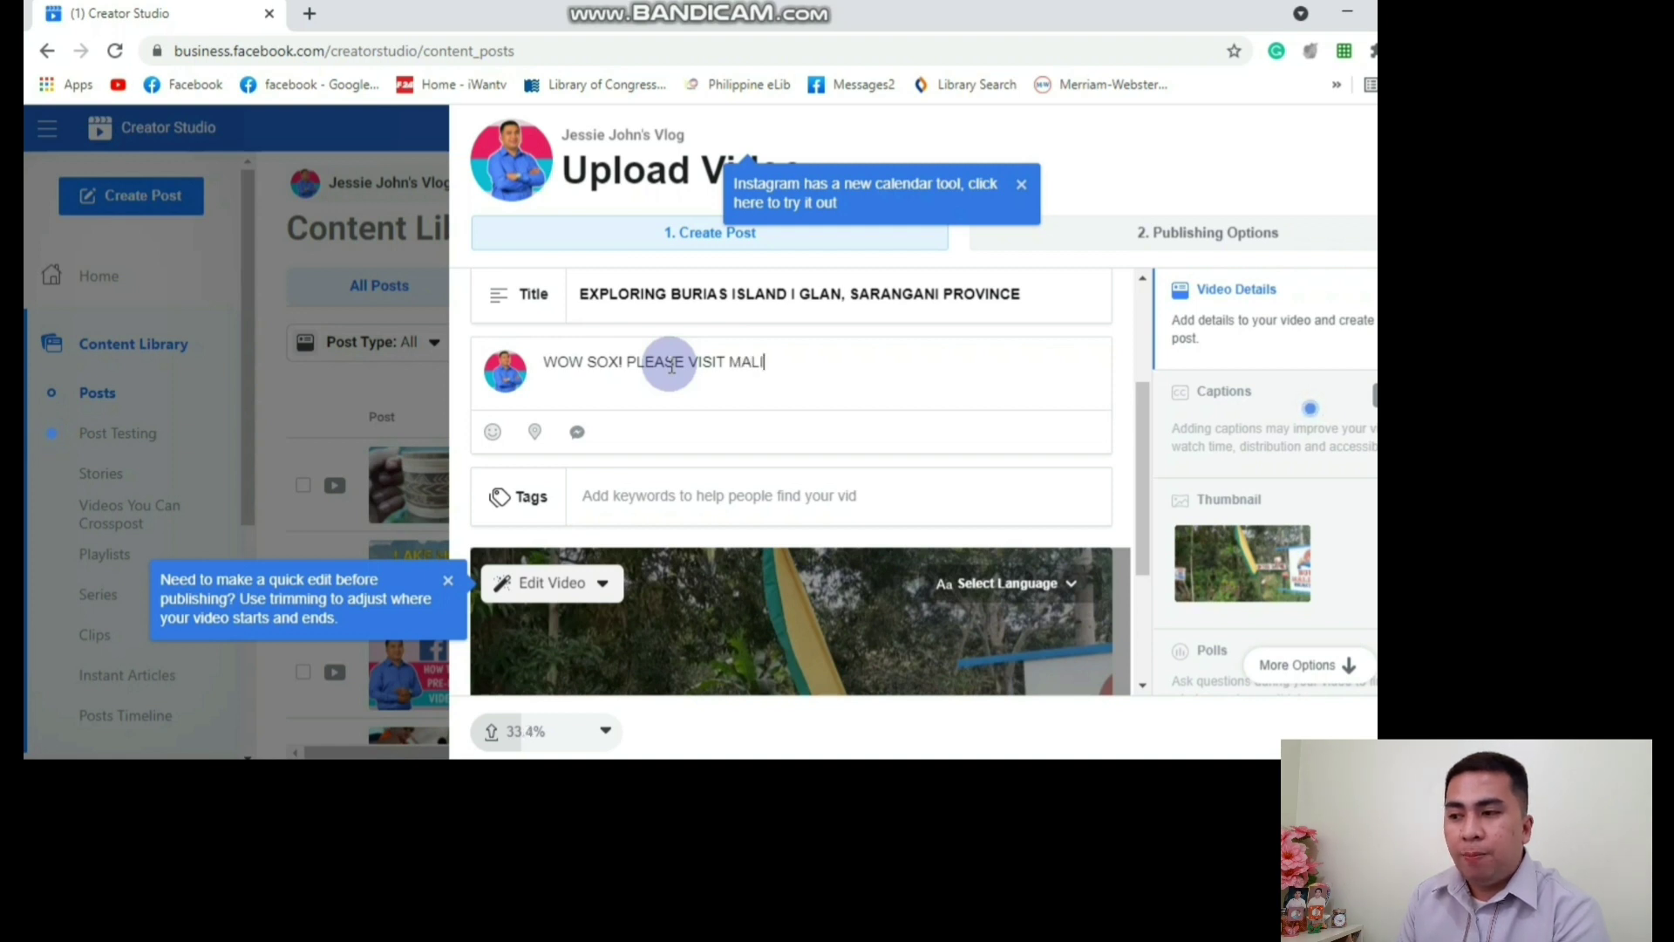
pyautogui.write('NGKAT ')
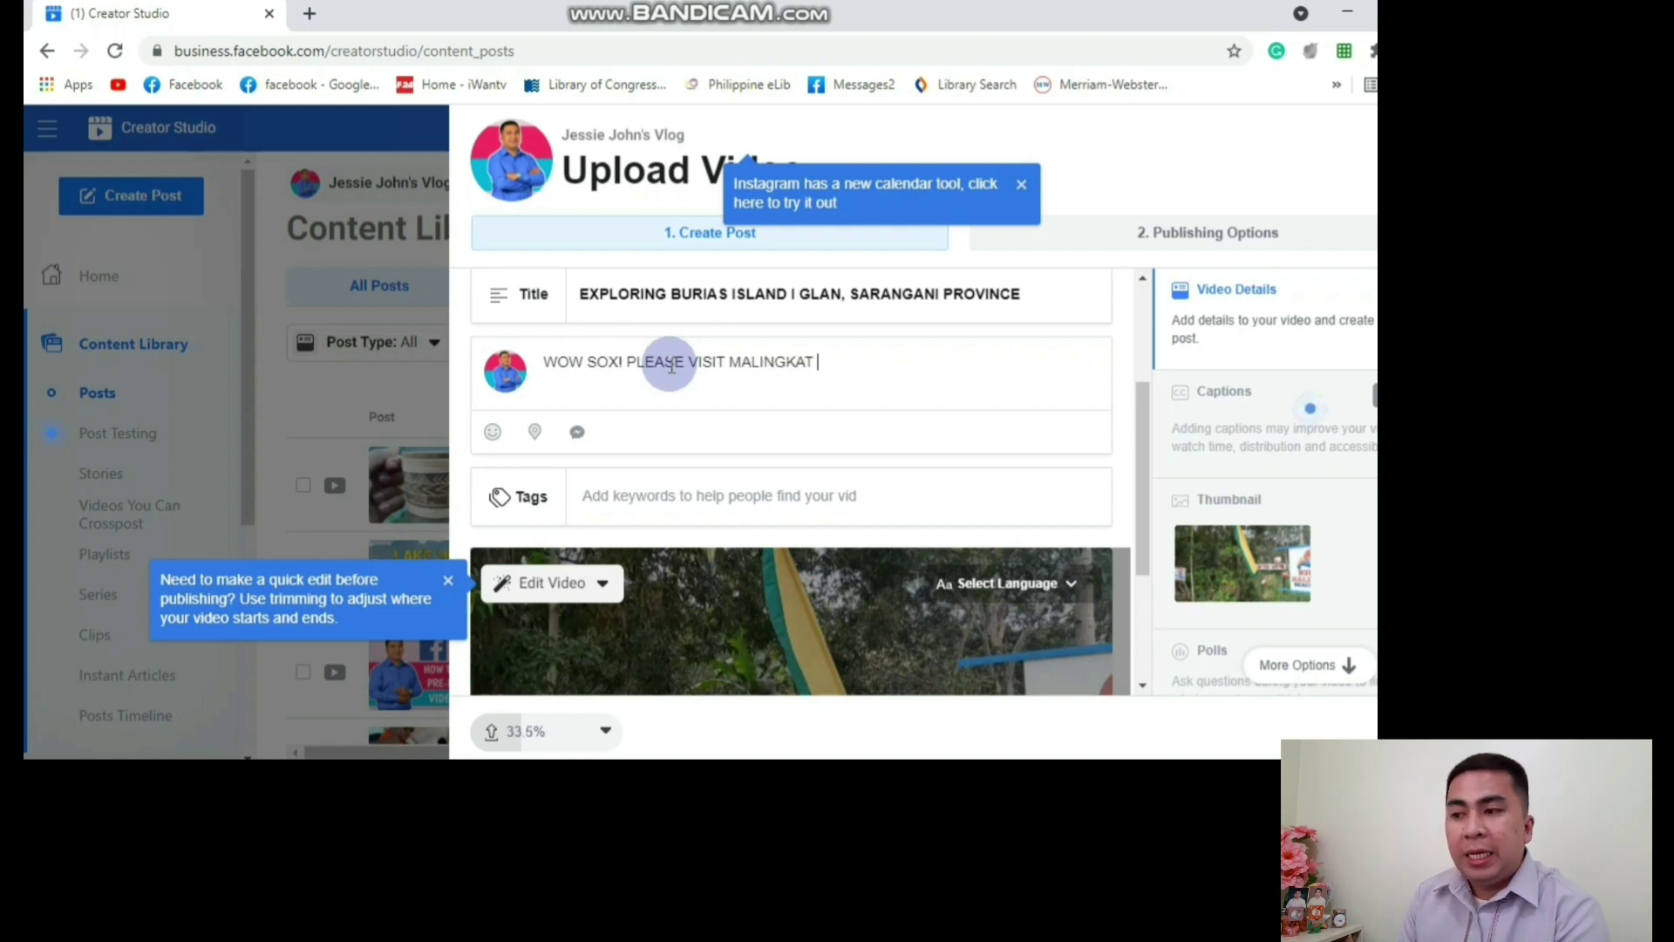
pyautogui.write('BEACH ')
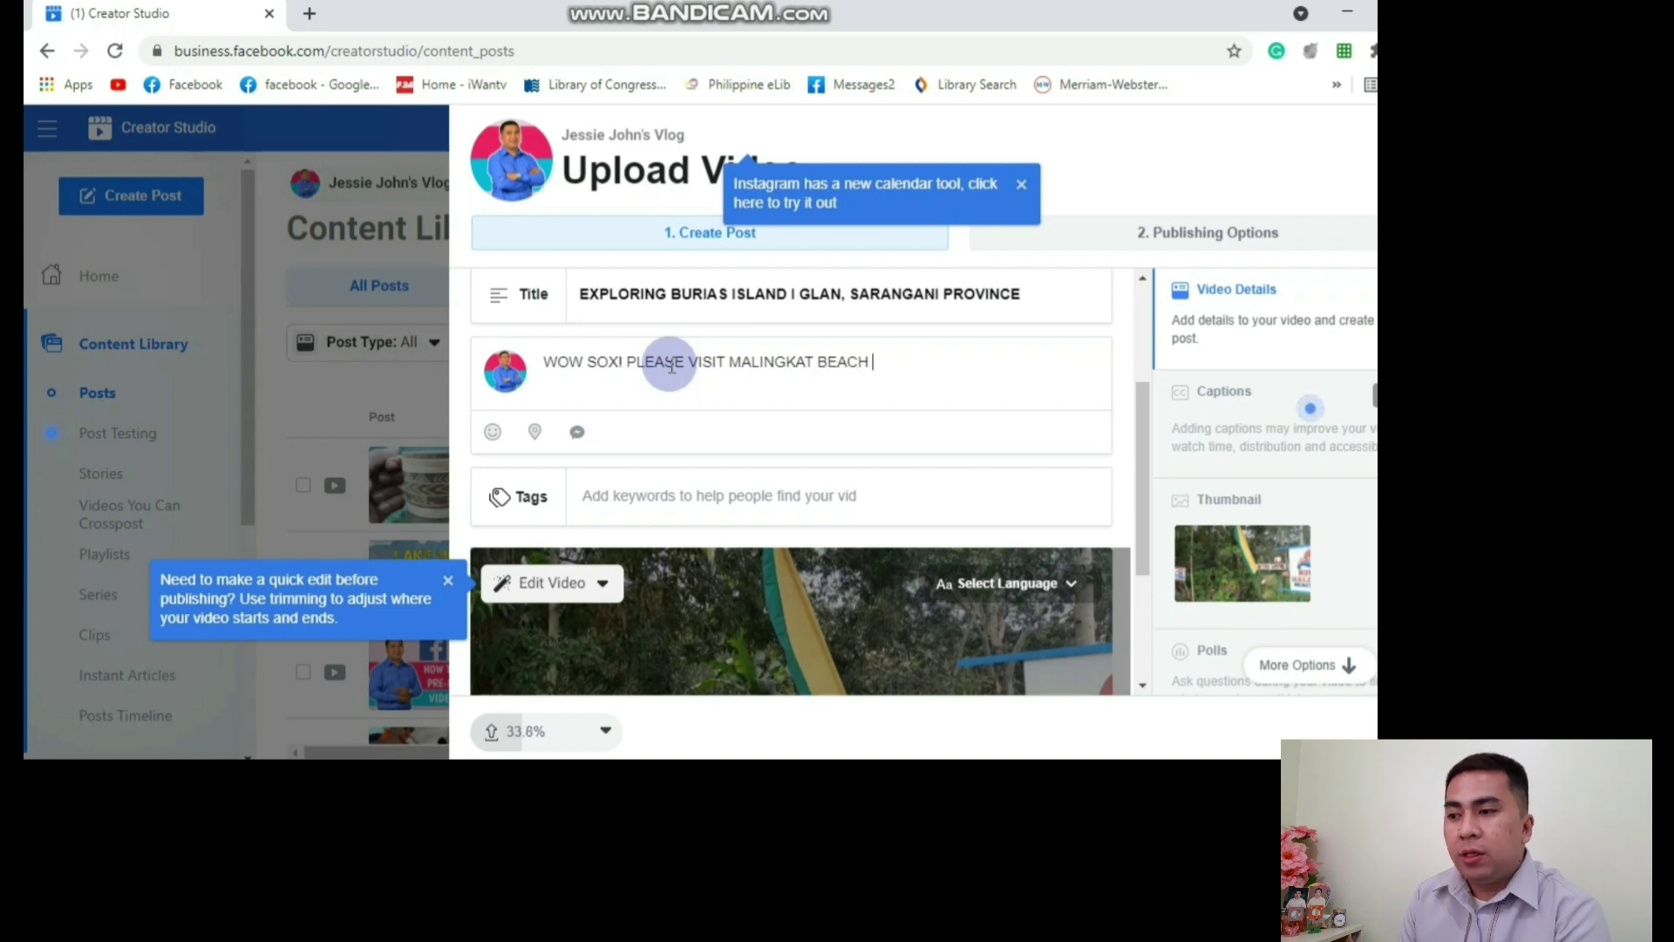
pyautogui.write('RESORT')
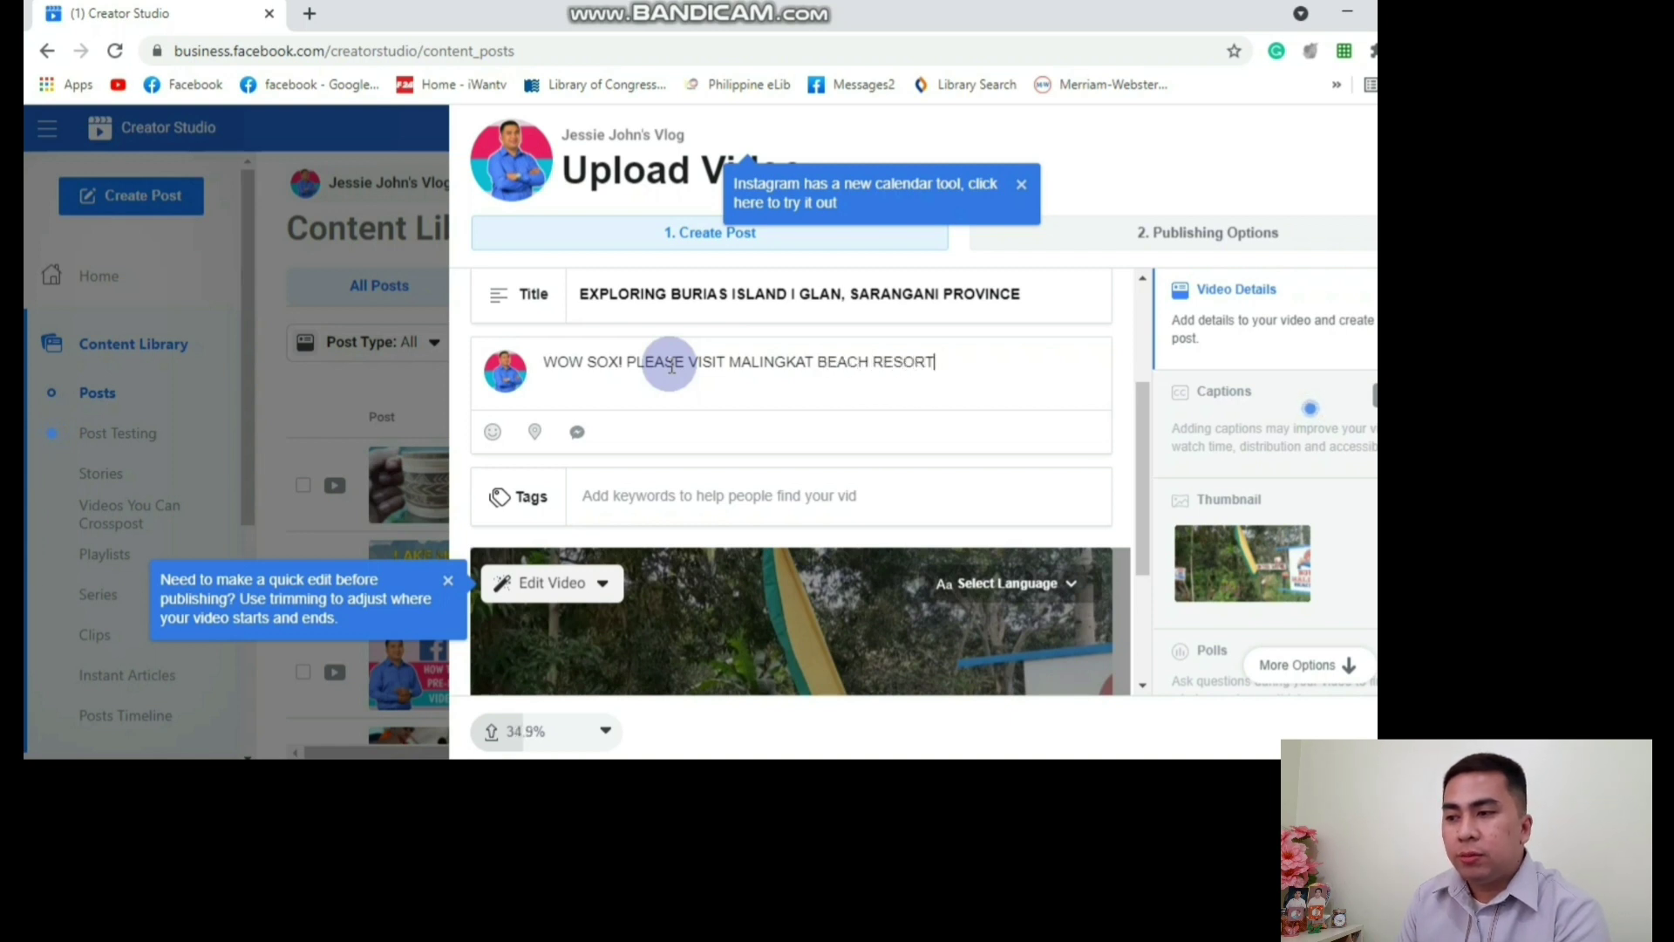
pyautogui.write(', GL')
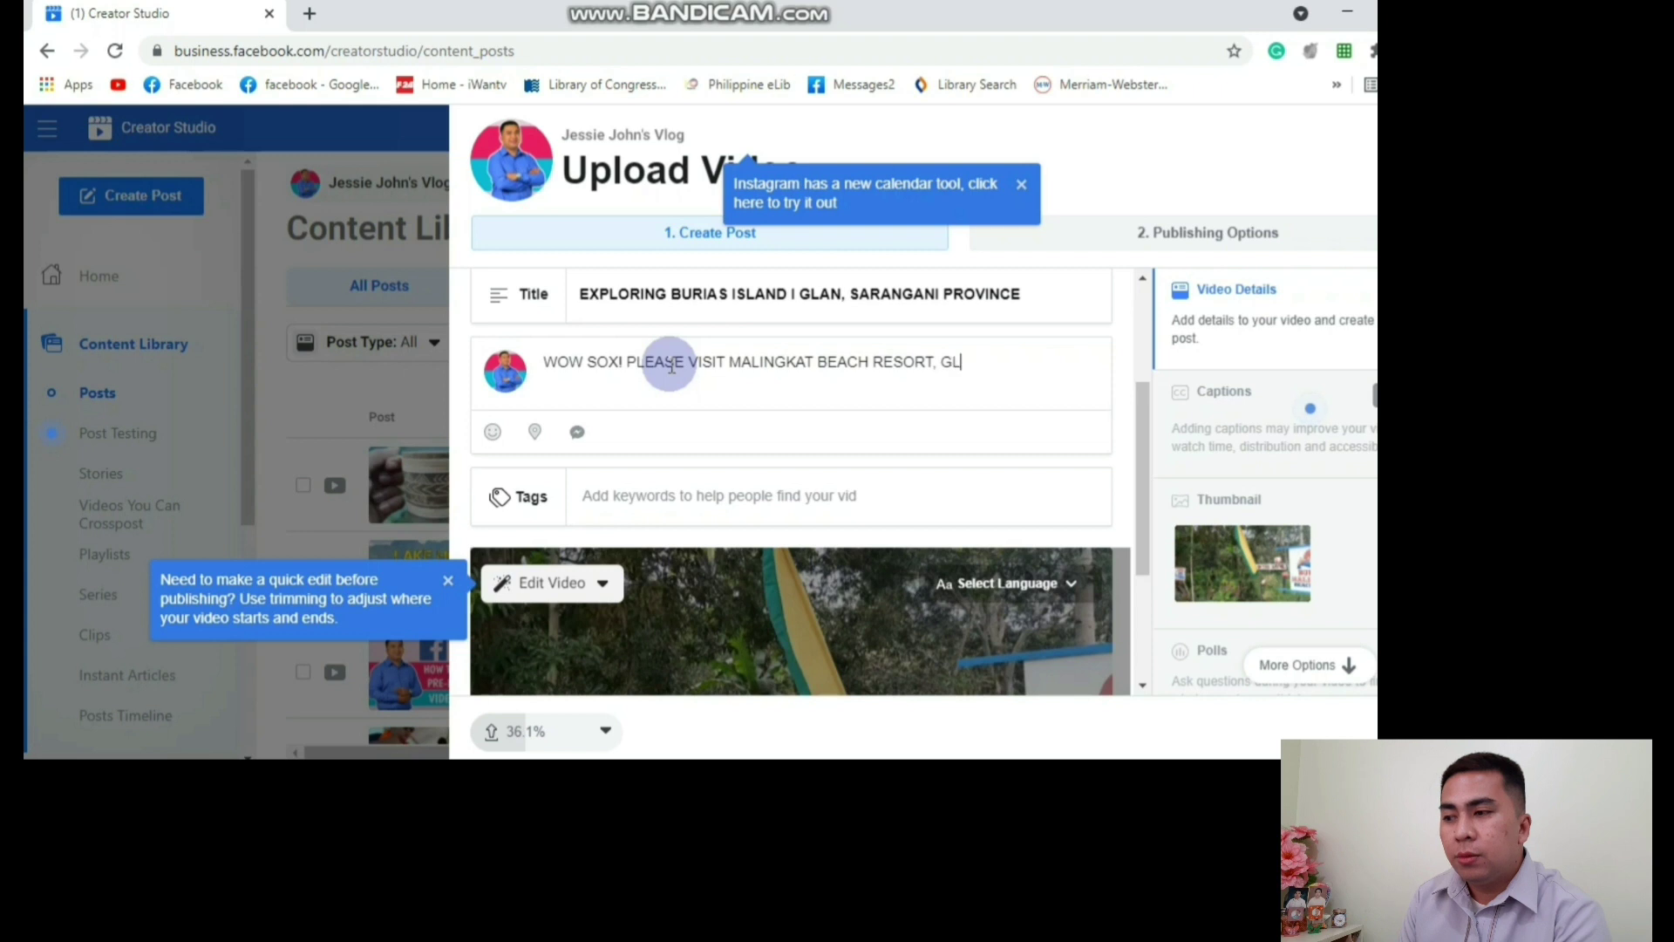
pyautogui.write('AN,')
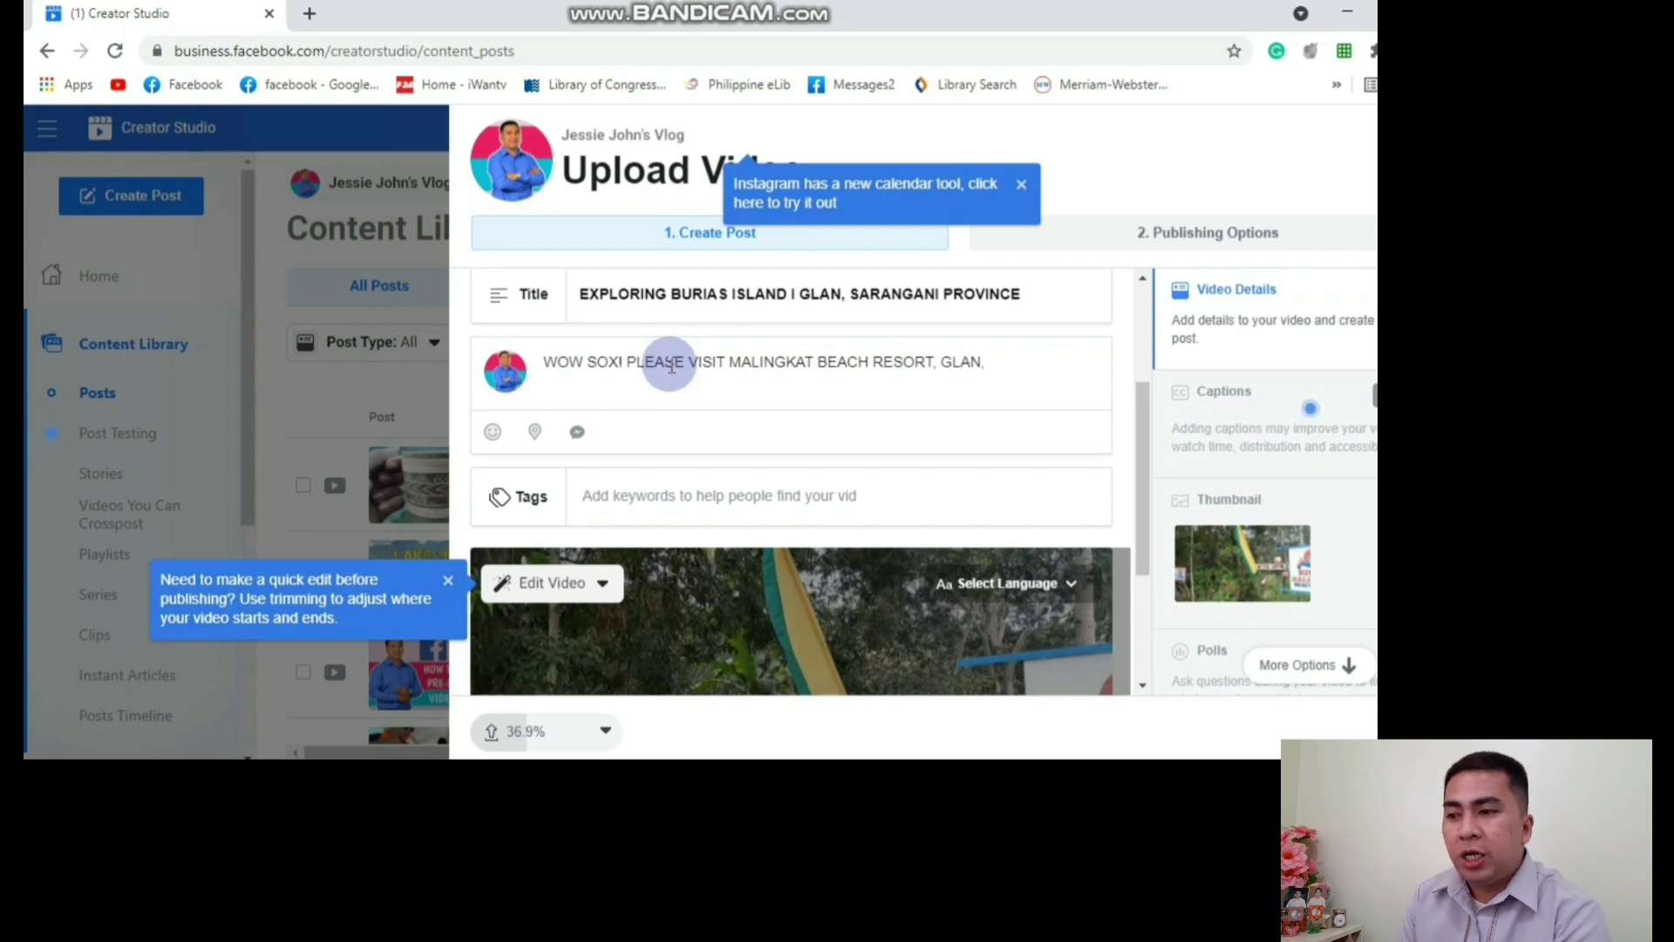
pyautogui.write(' SAR')
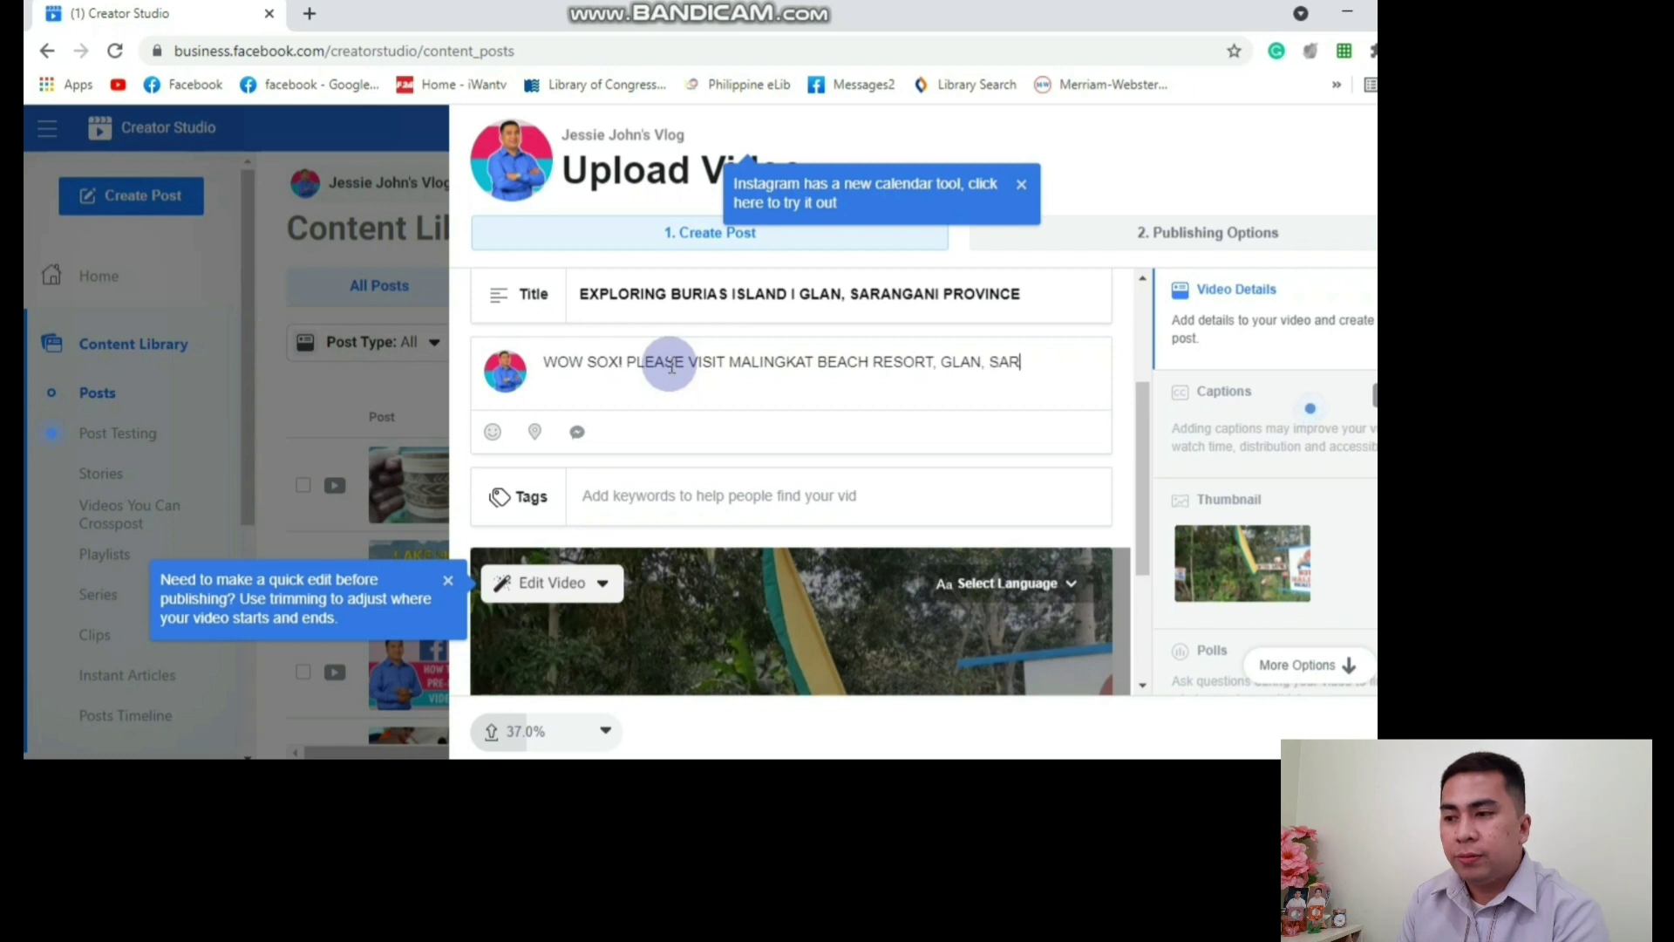
pyautogui.write('ANGANI')
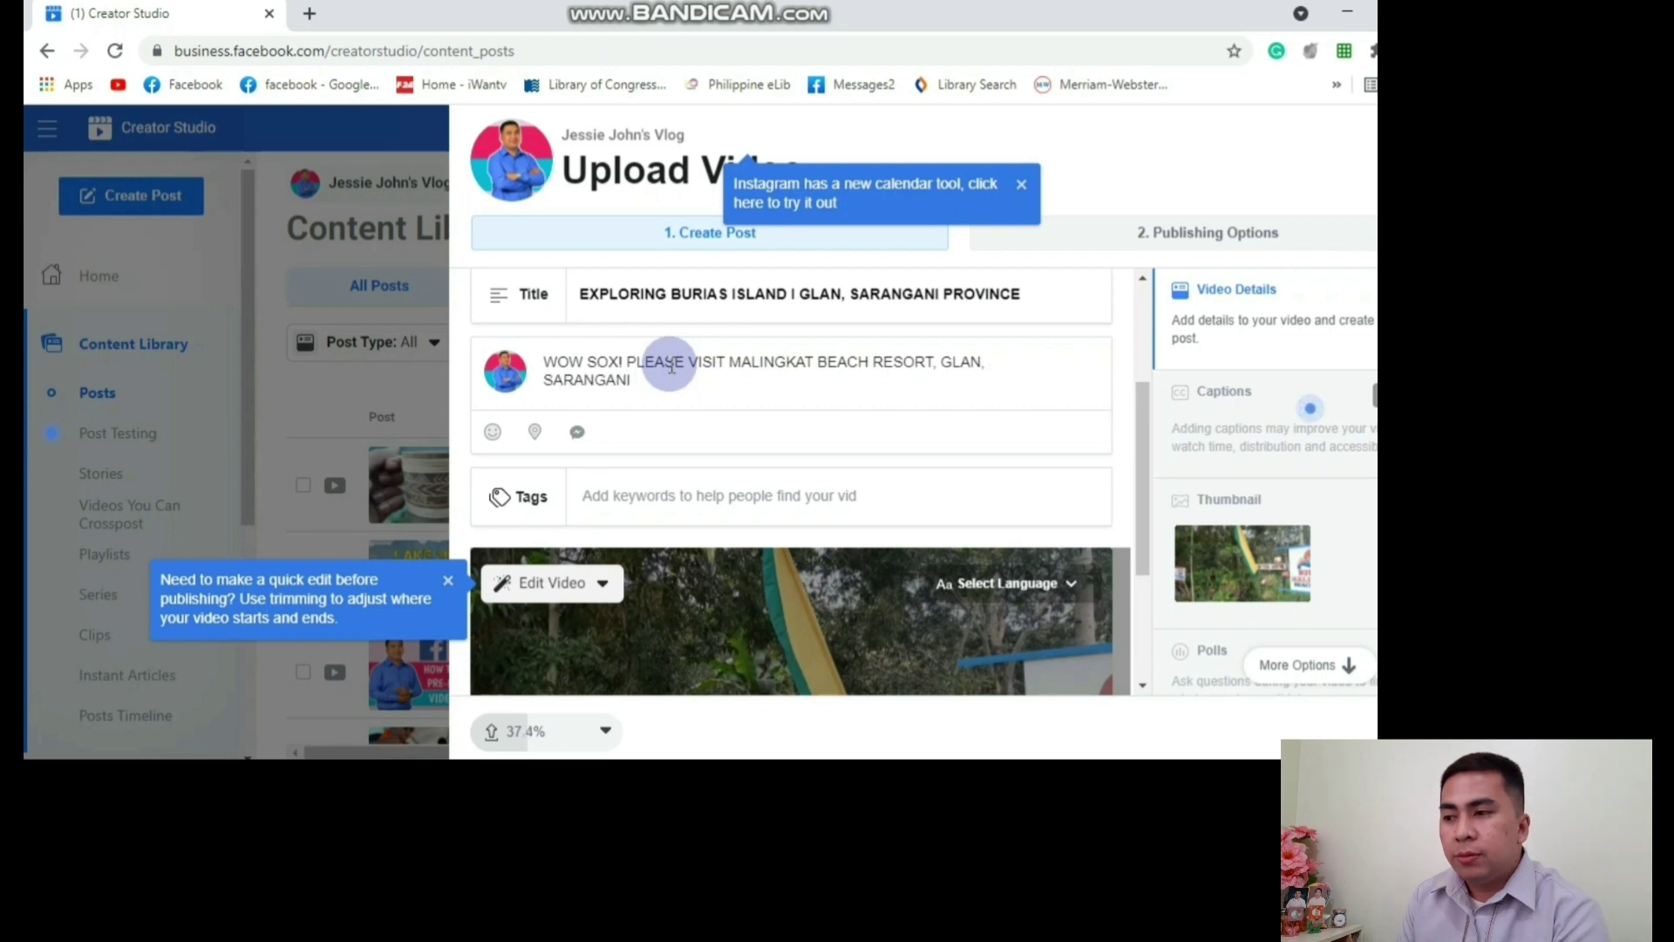
pyautogui.write(' PROVINCE')
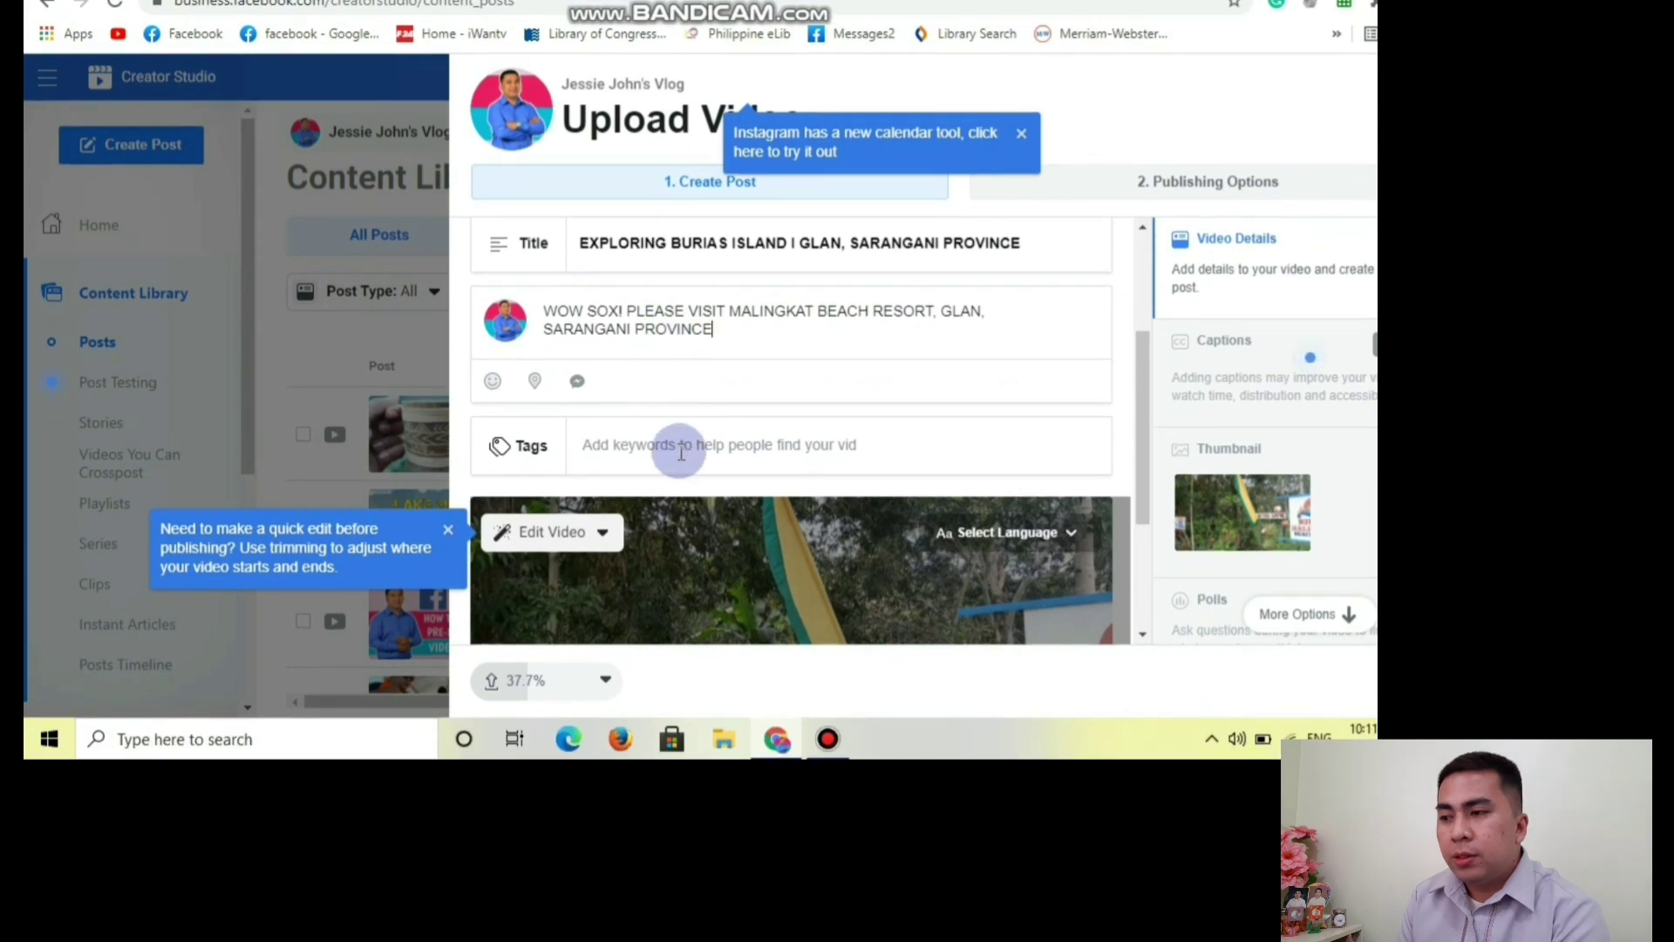
# Tag the video Beach Travel & Tourism, BURIAS, GLAN and MALINGKAT BEACH RESORT
pyautogui.click(683, 450)
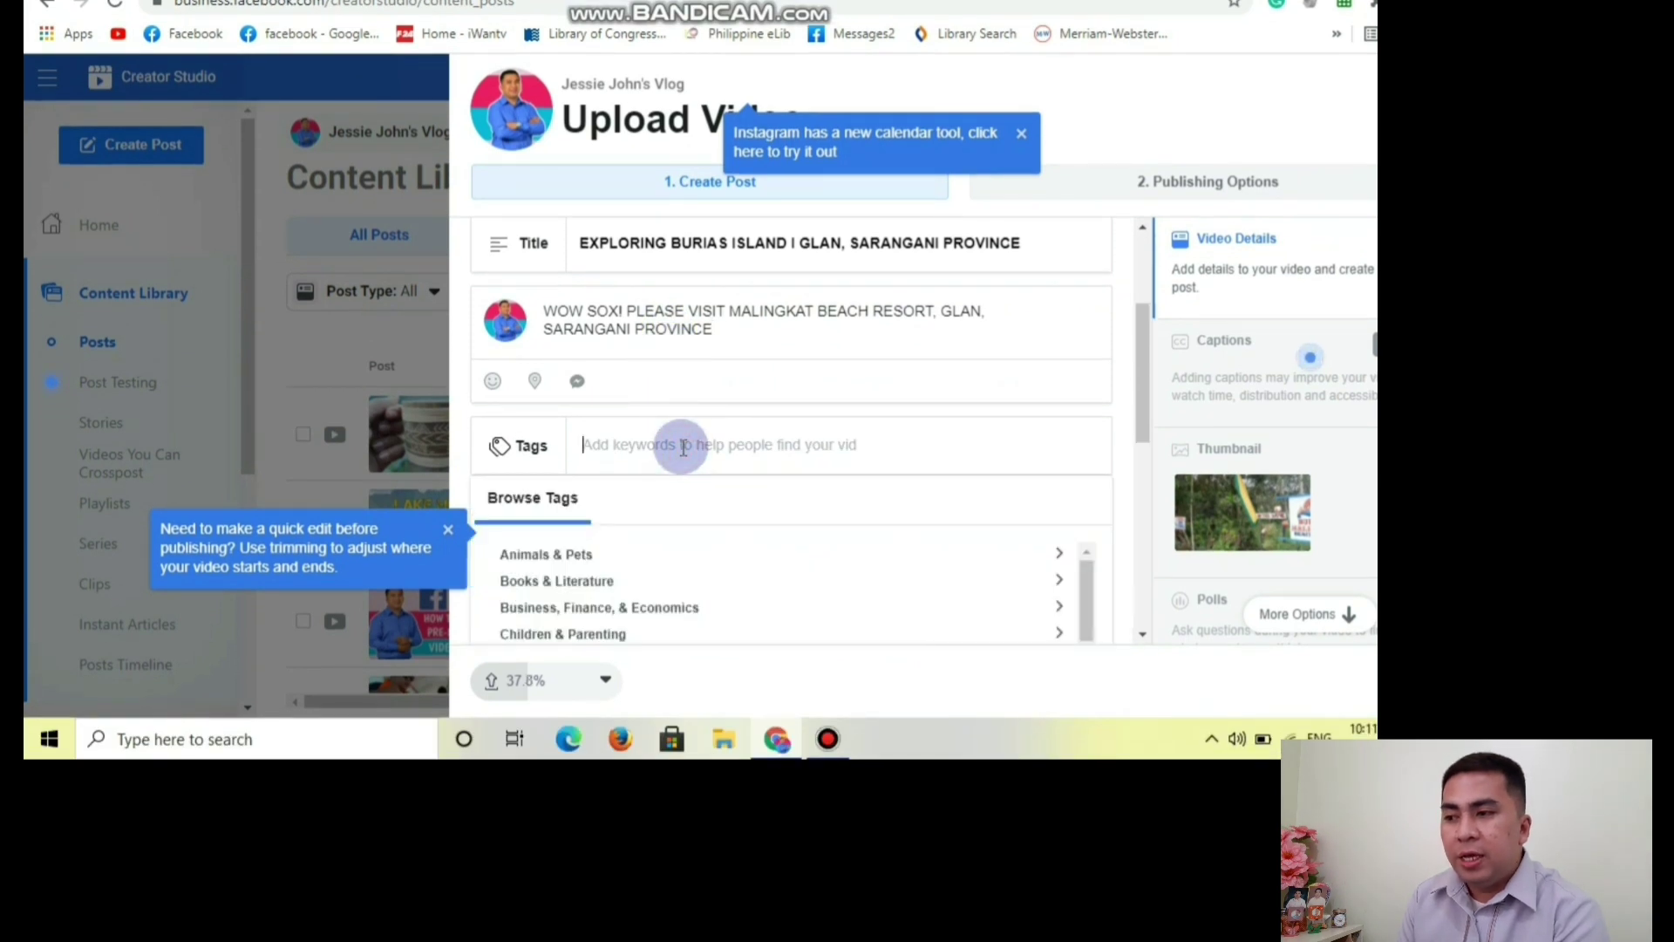
pyautogui.write('T')
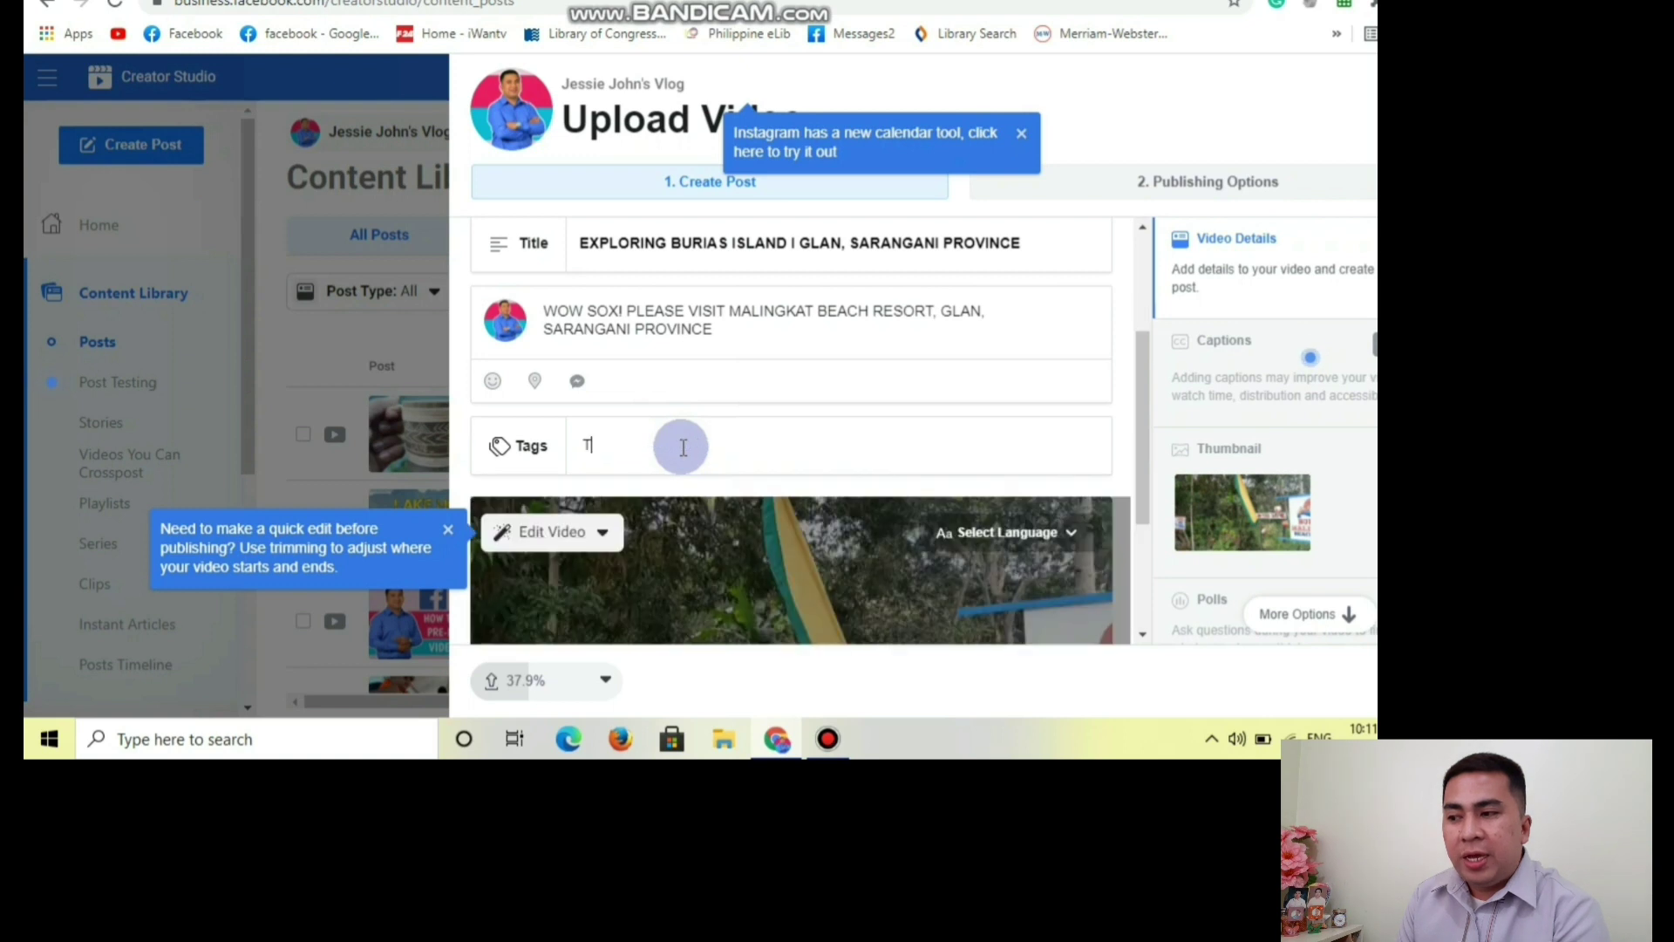
pyautogui.write('RAVEL')
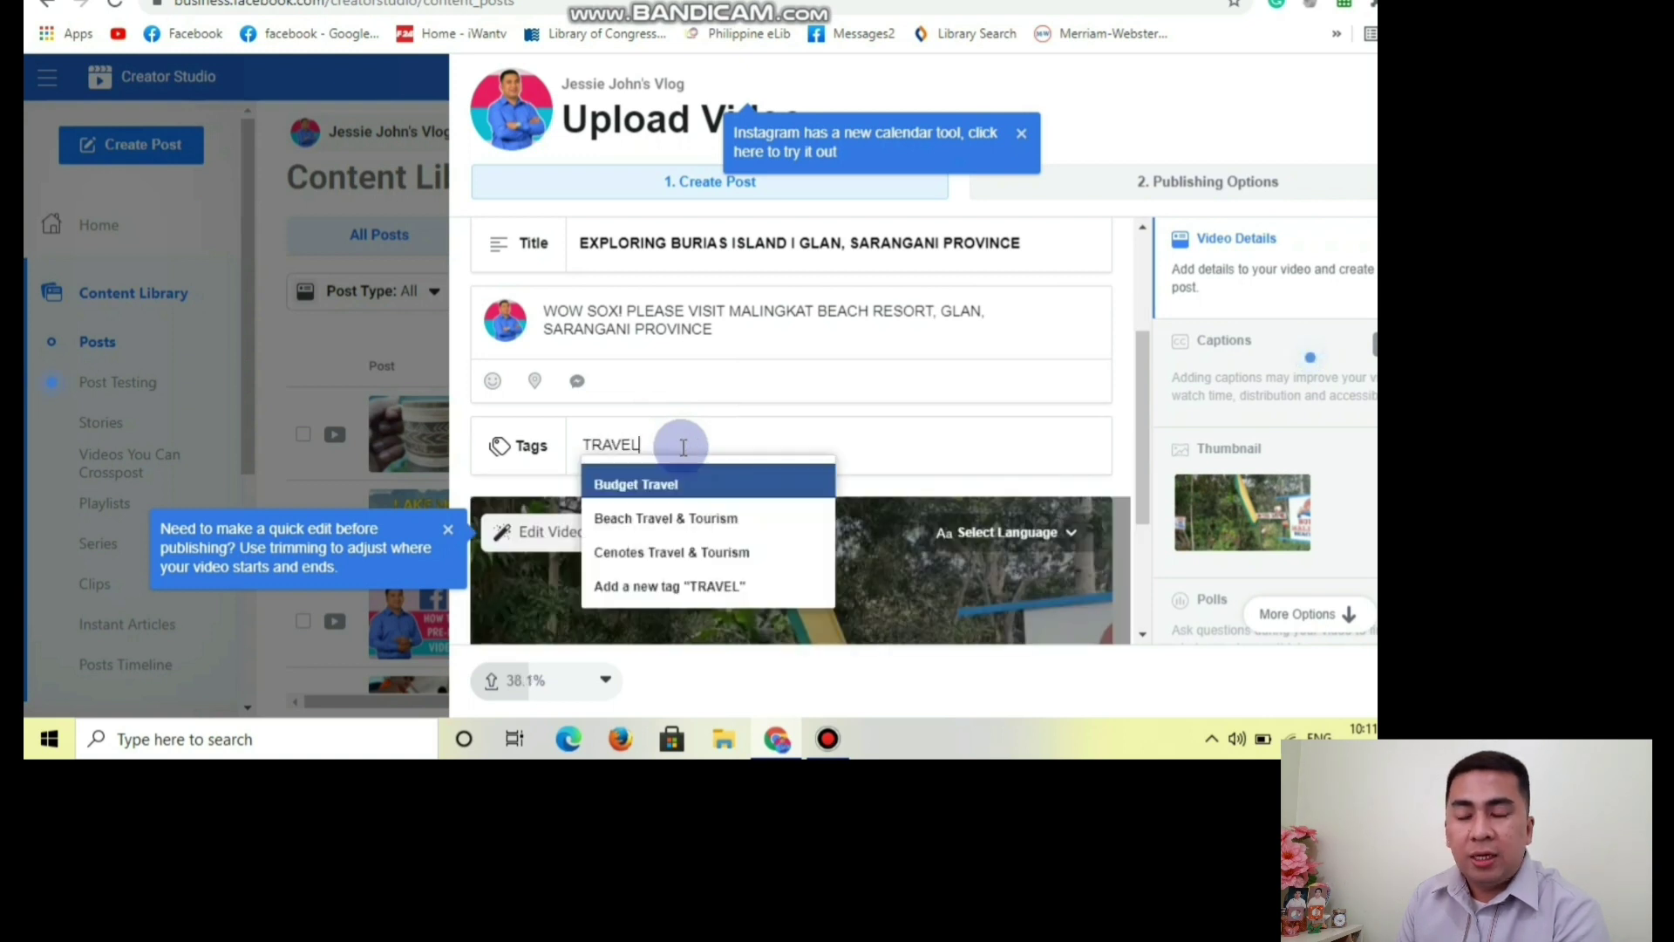
pyautogui.click(688, 519)
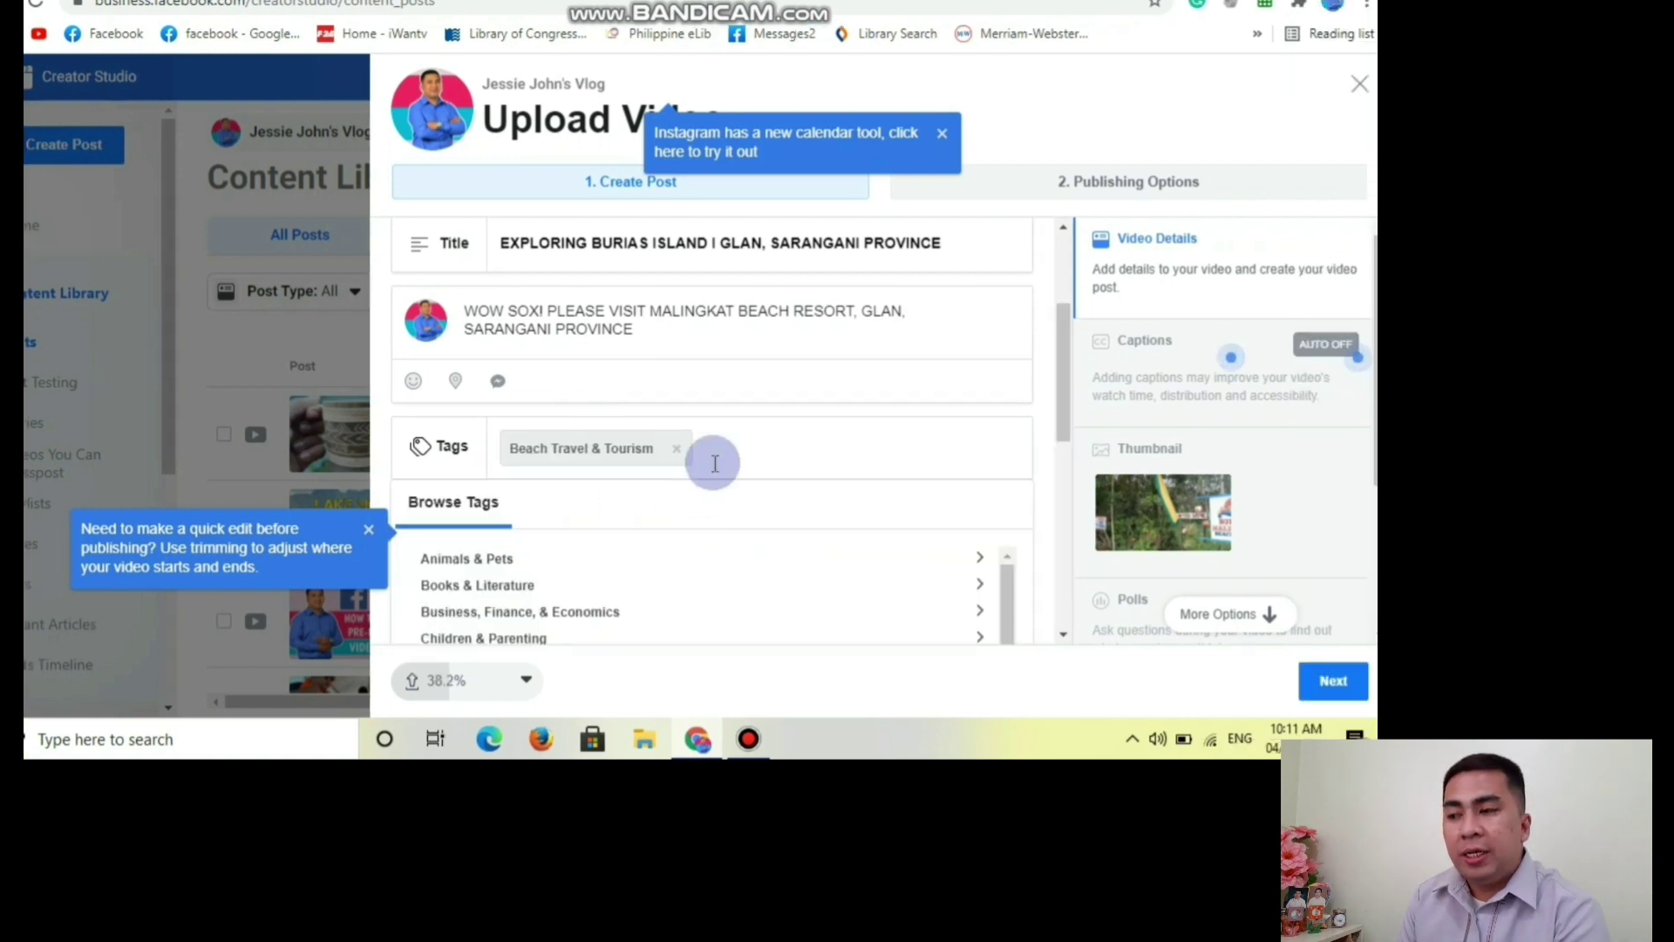
pyautogui.write('BURIAS')
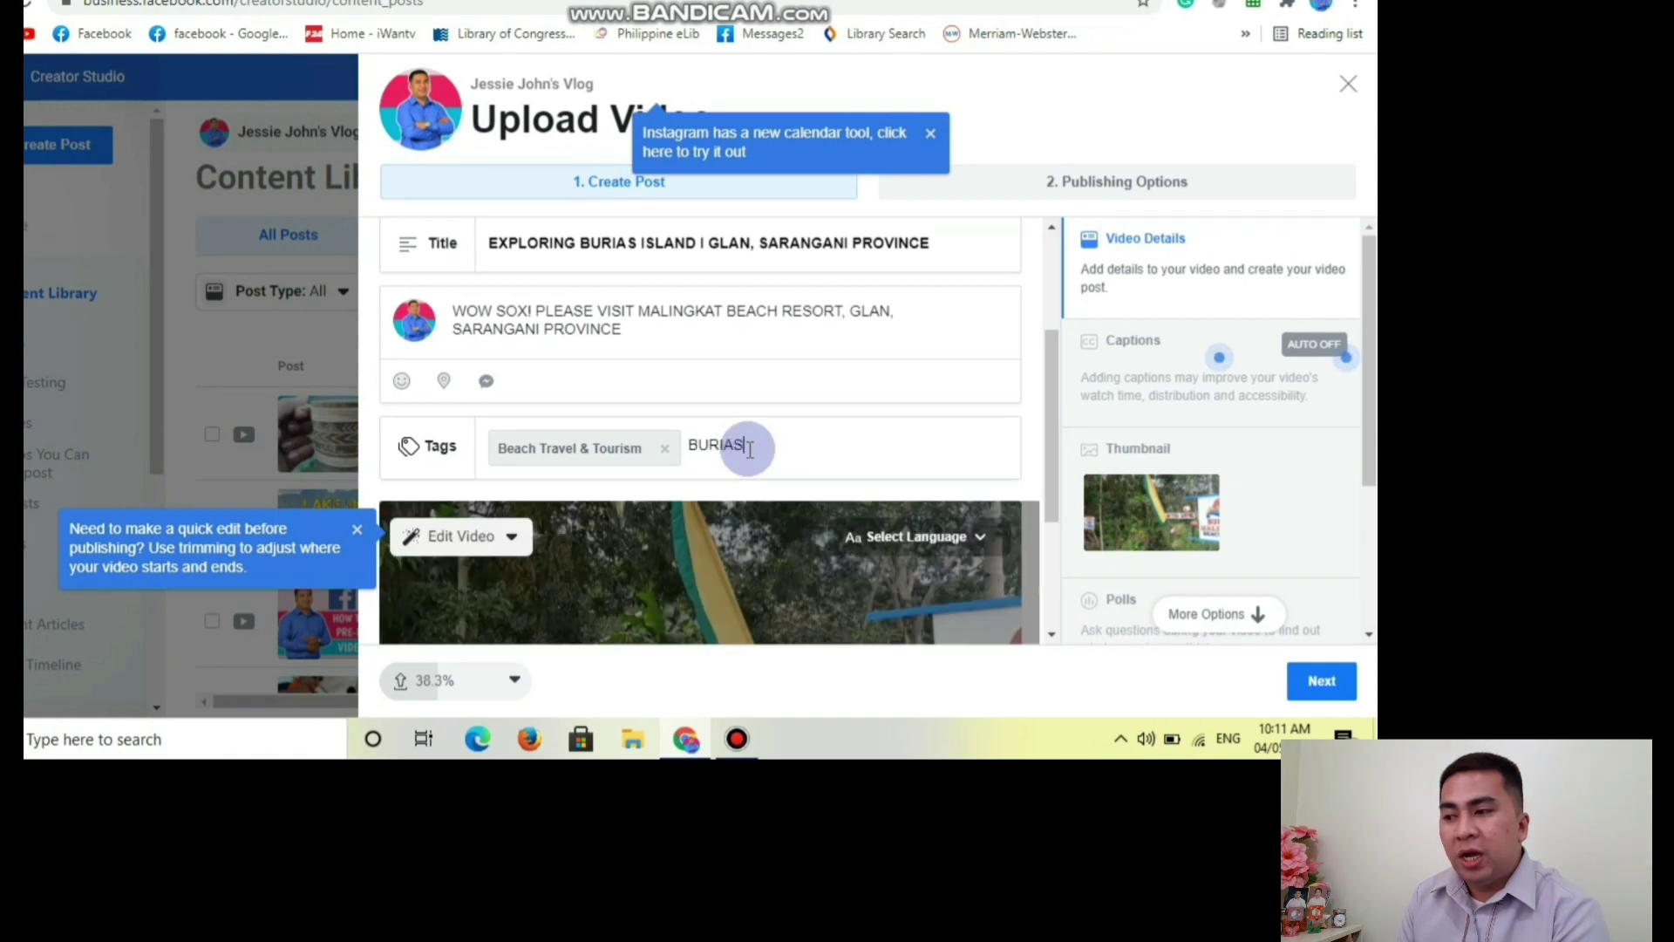
pyautogui.press('Return')
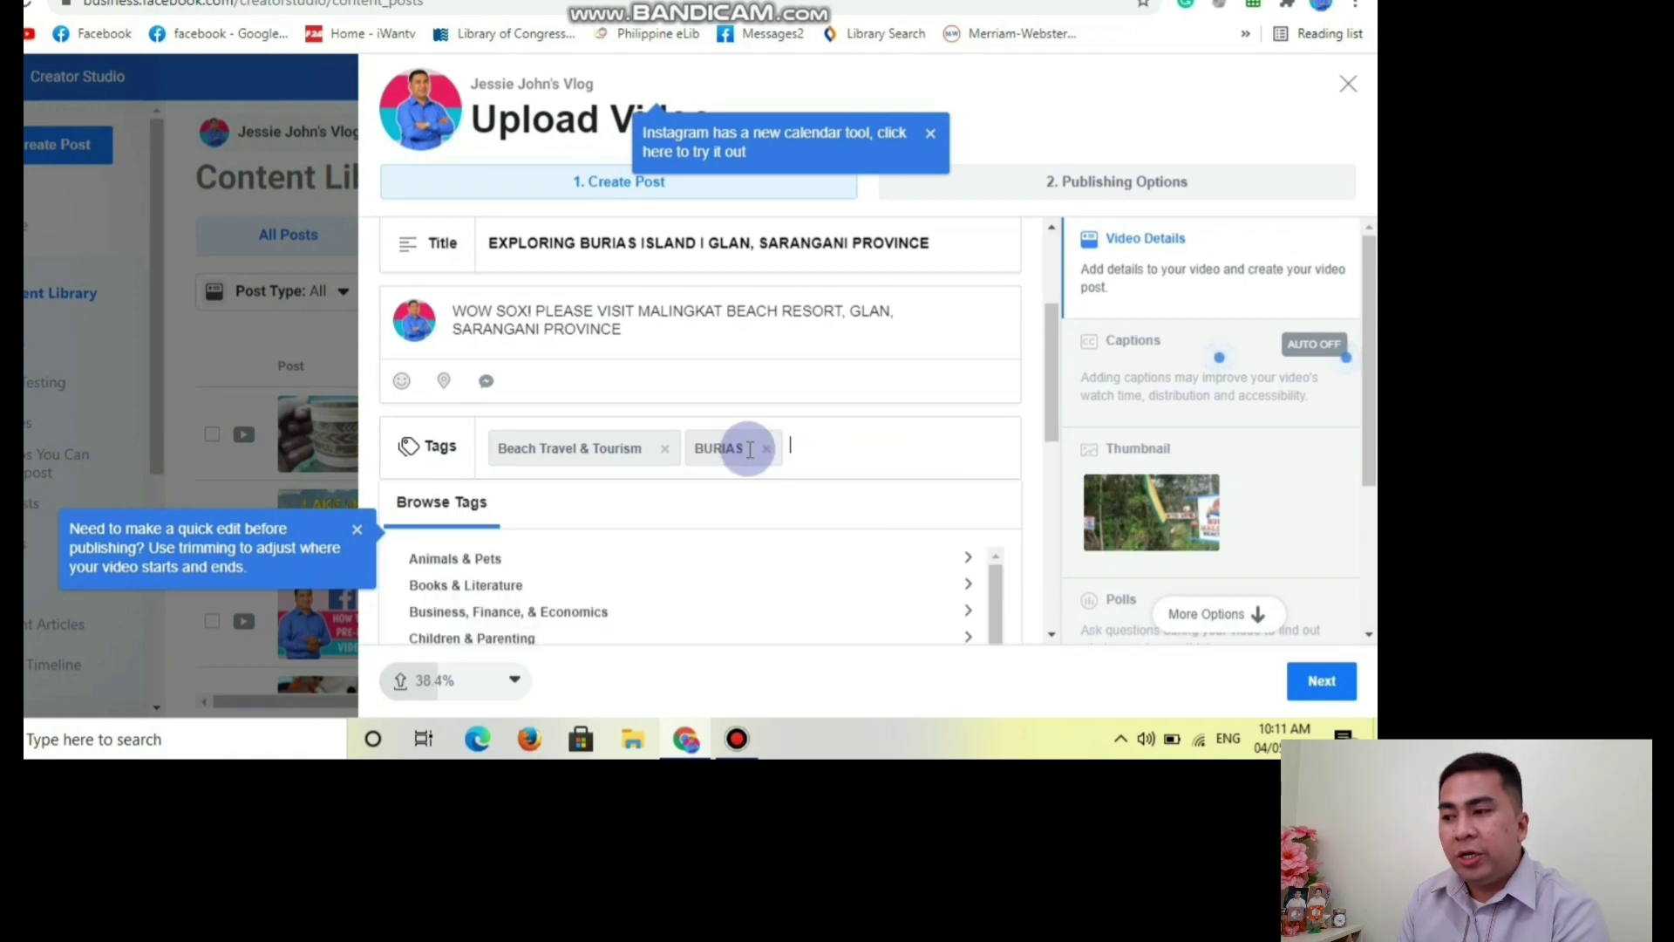
pyautogui.write('GLAN')
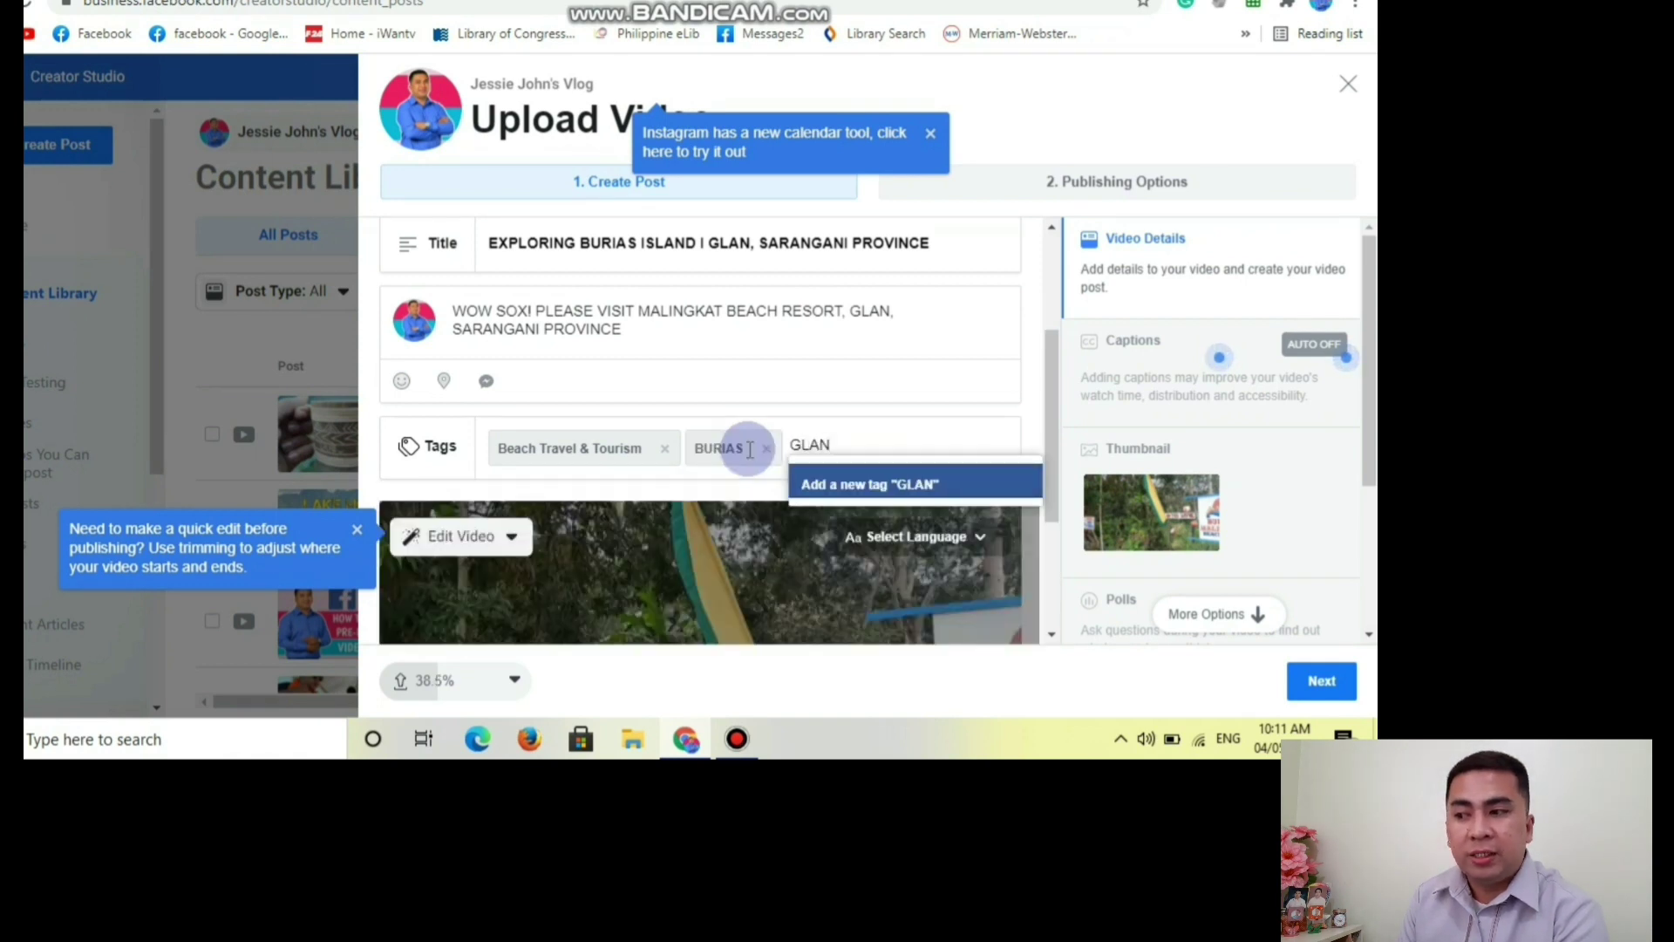
pyautogui.press('Return')
pyautogui.write('MALINGKA')
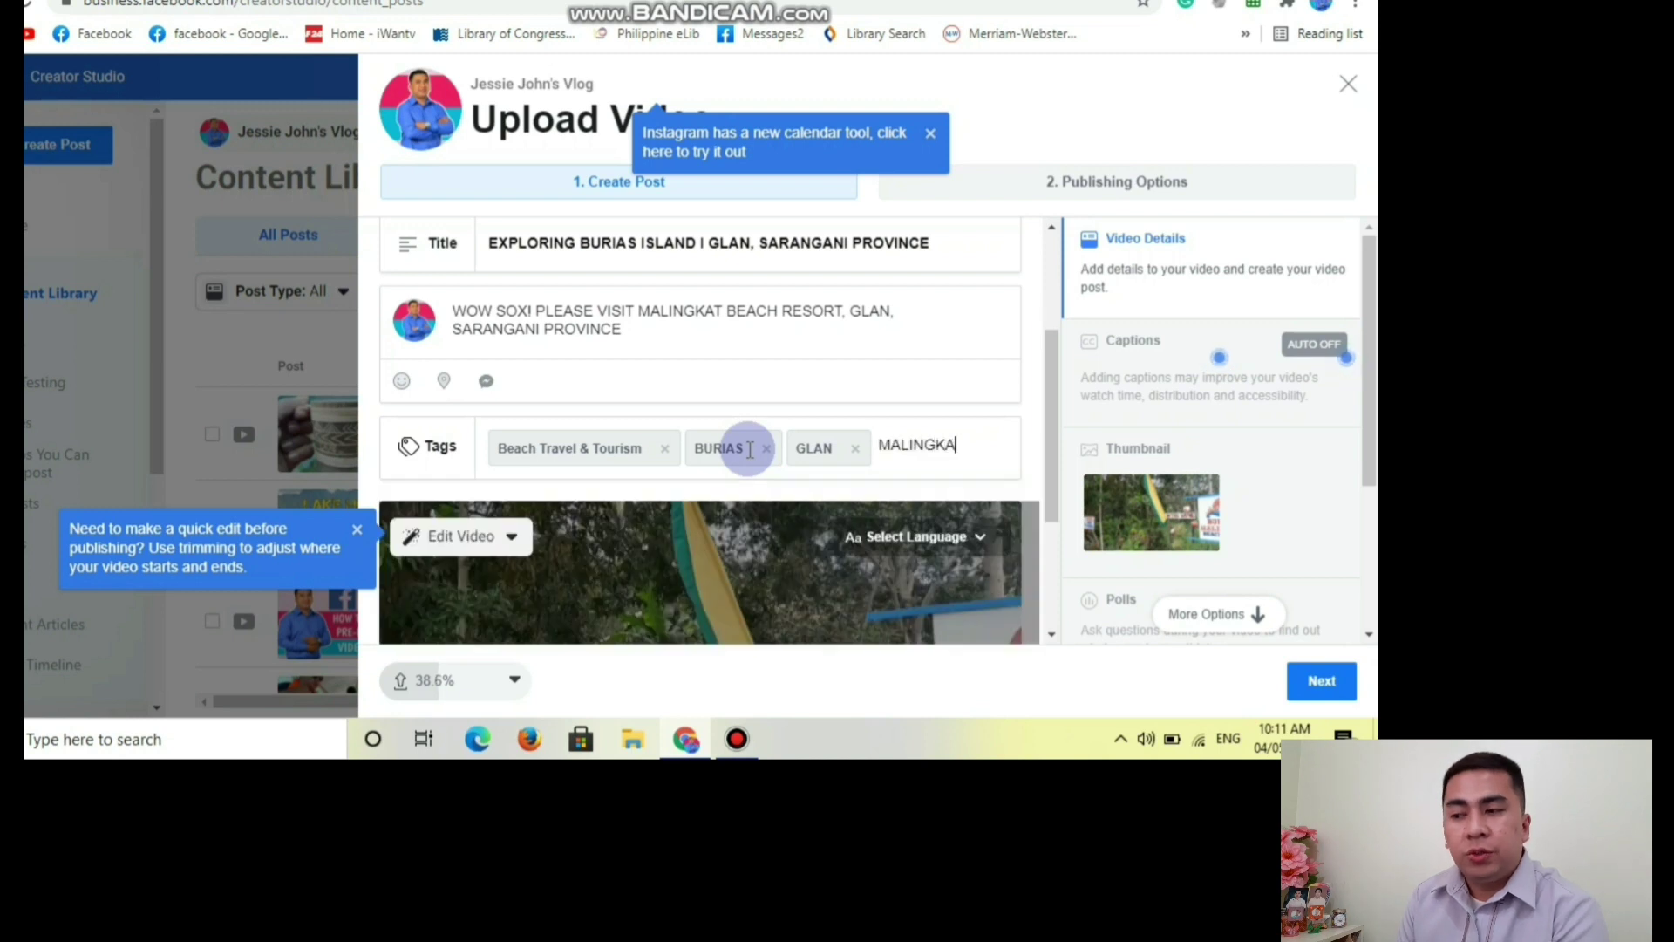
pyautogui.write('T BEACH R')
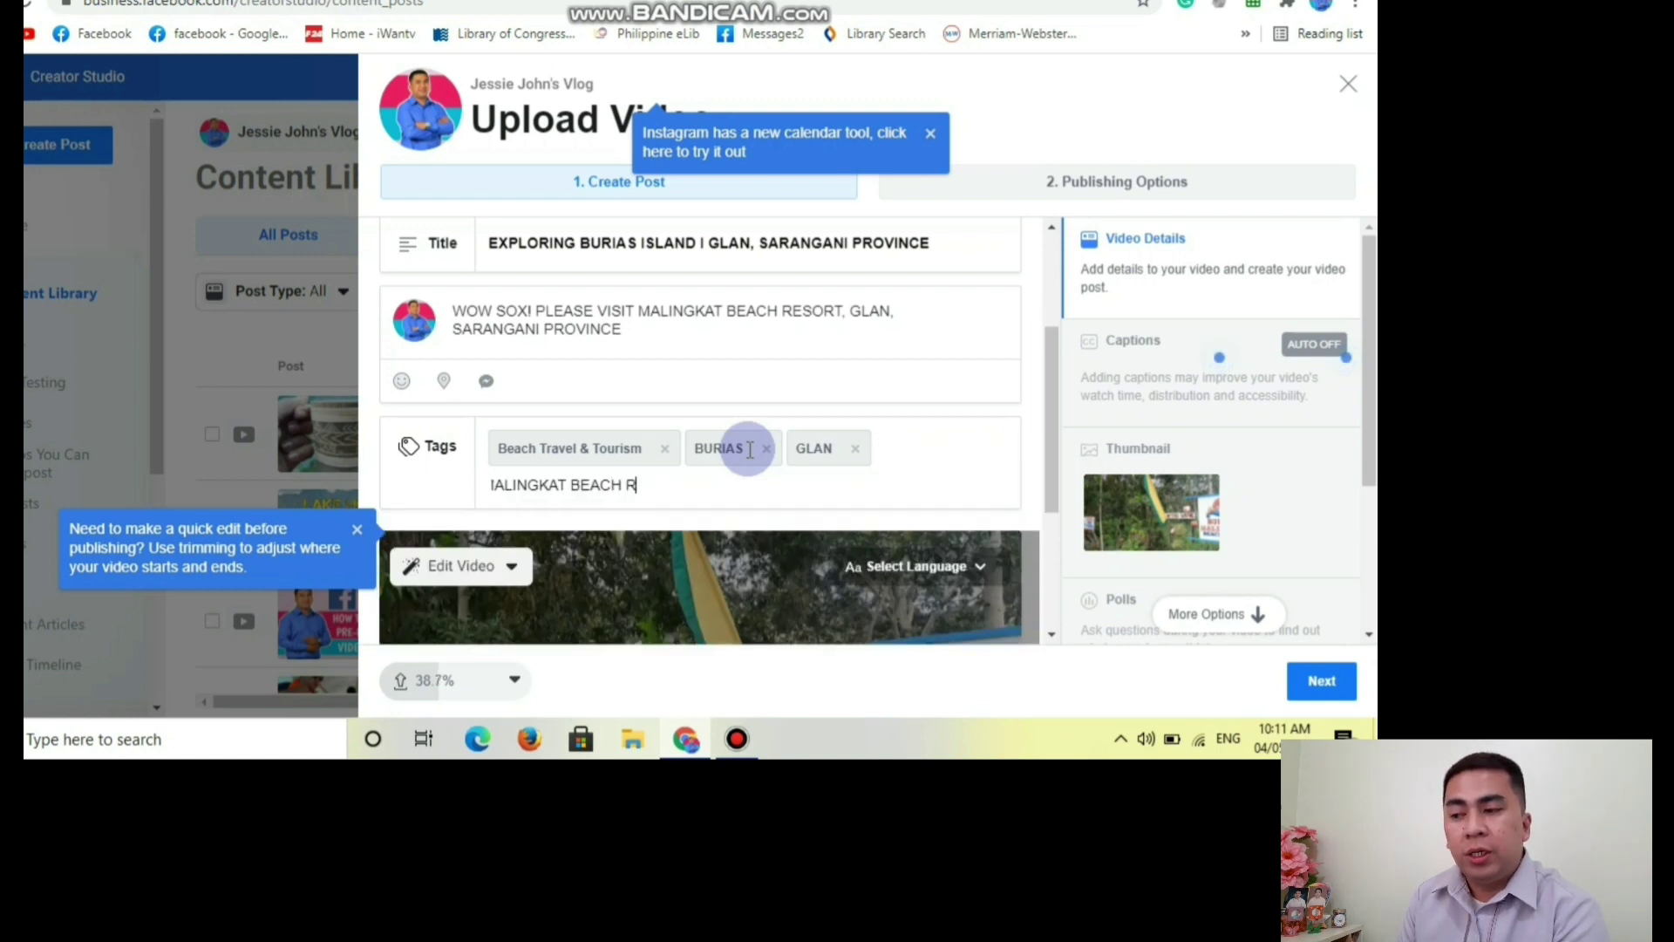
pyautogui.write('ESORT')
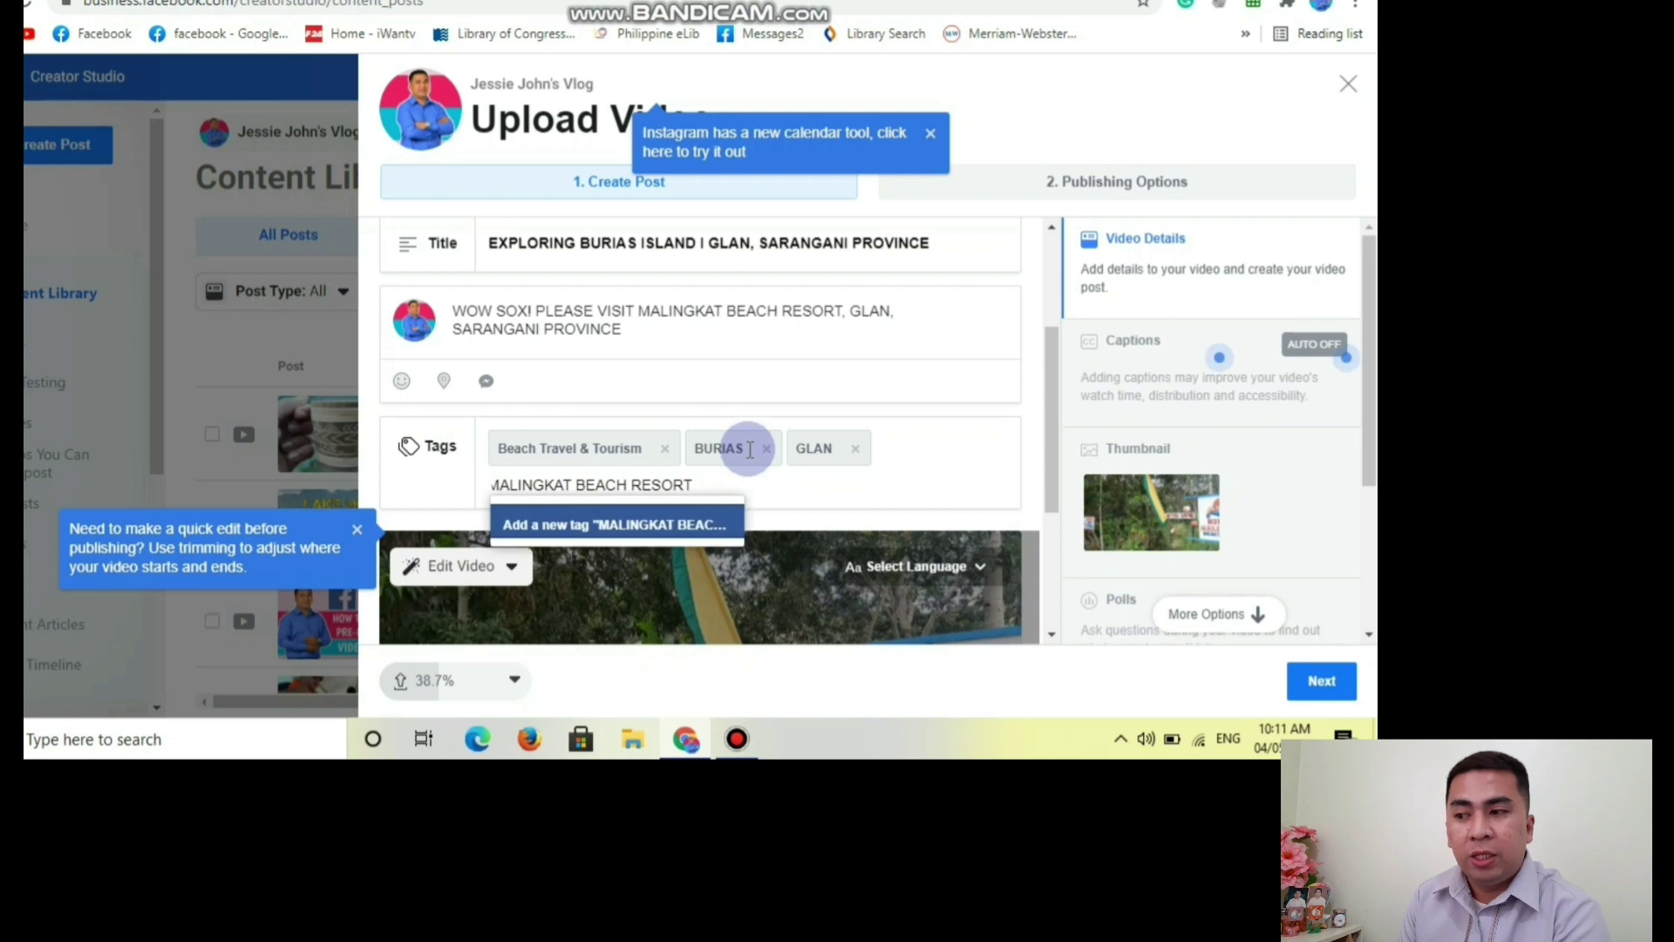
pyautogui.press('Return')
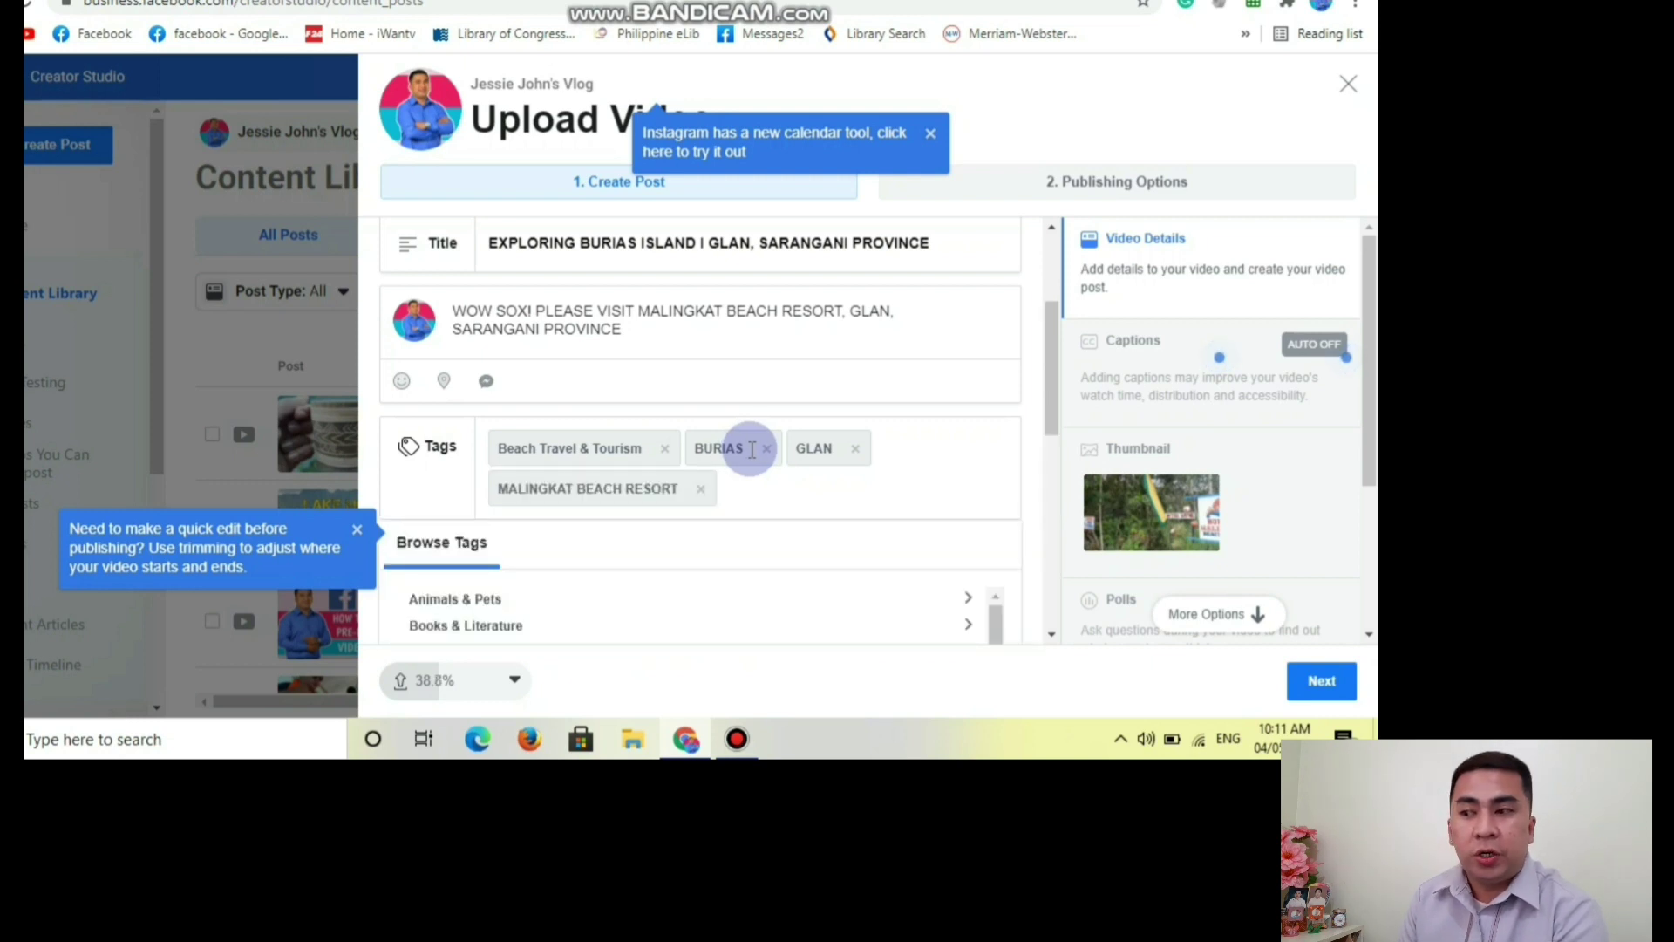
# Turn on Auto-Generate Captions in the video's Captions settings
pyautogui.scroll(-3, 752, 449)
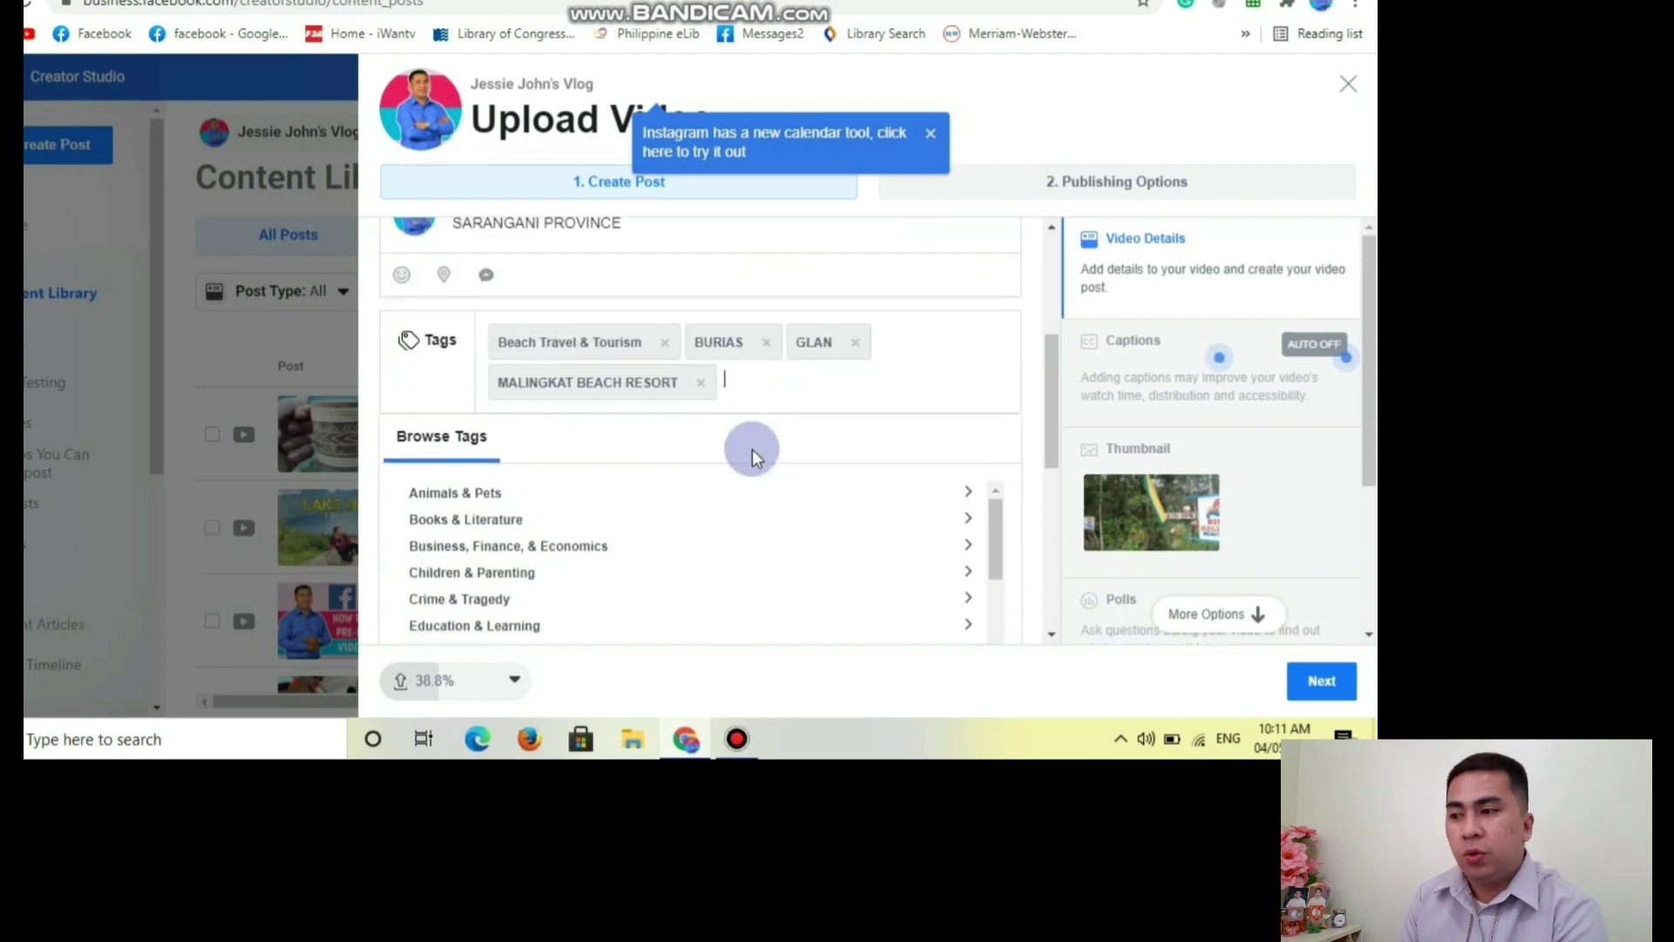
pyautogui.scroll(-3, 752, 448)
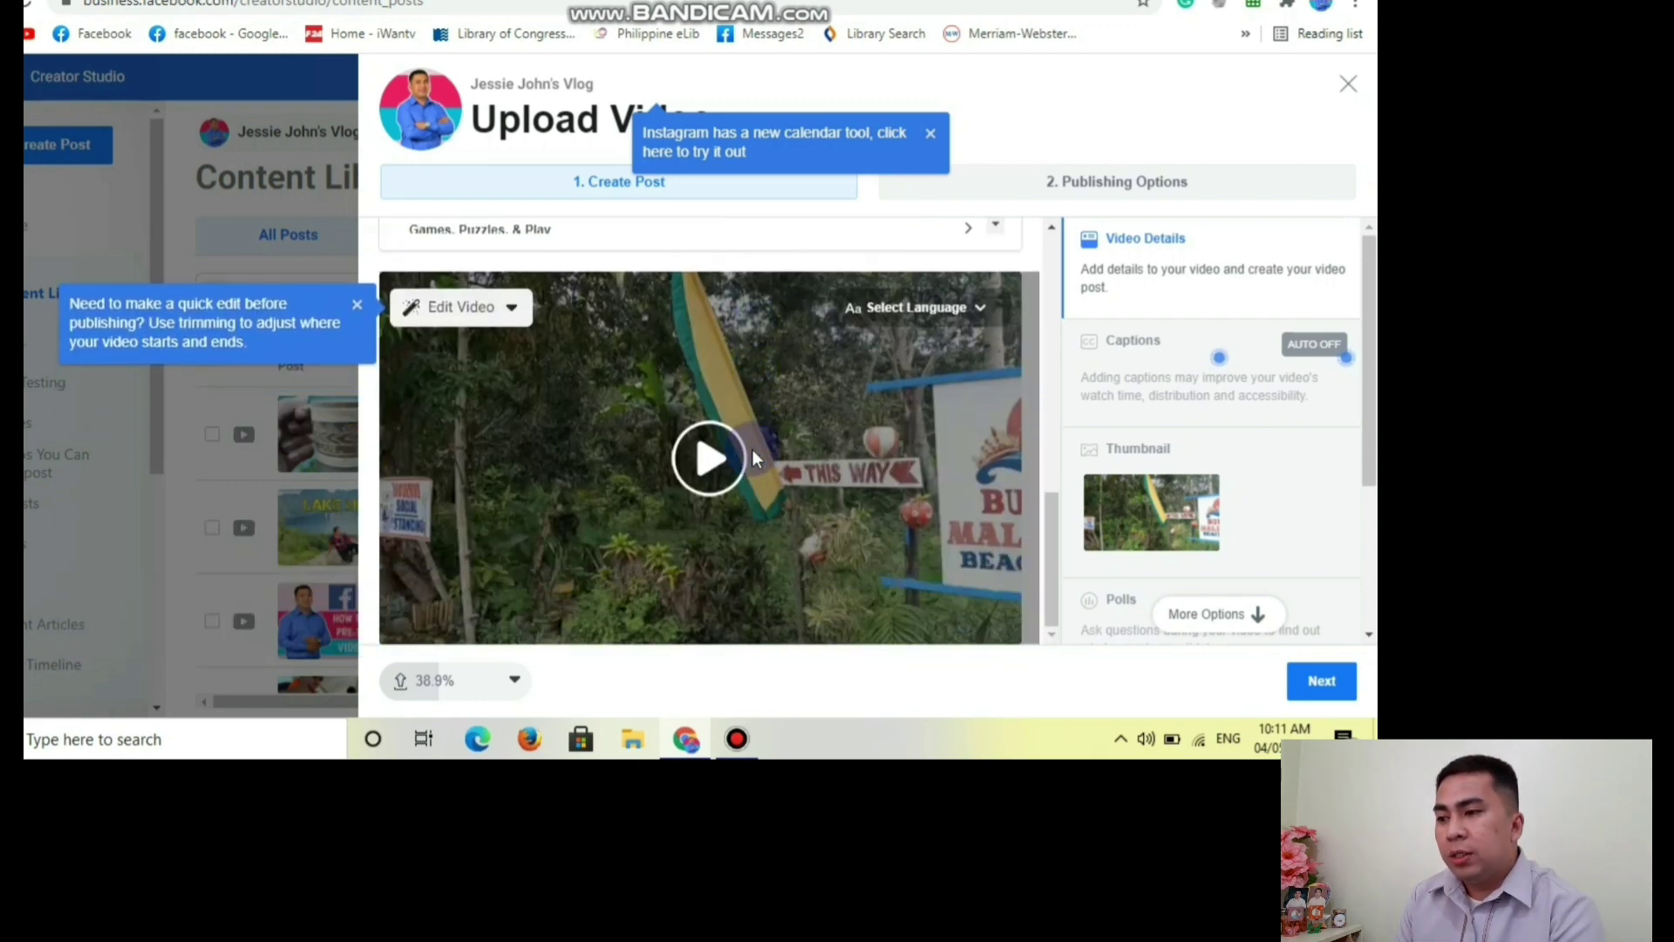
pyautogui.scroll(5, 751, 448)
pyautogui.scroll(5, 752, 448)
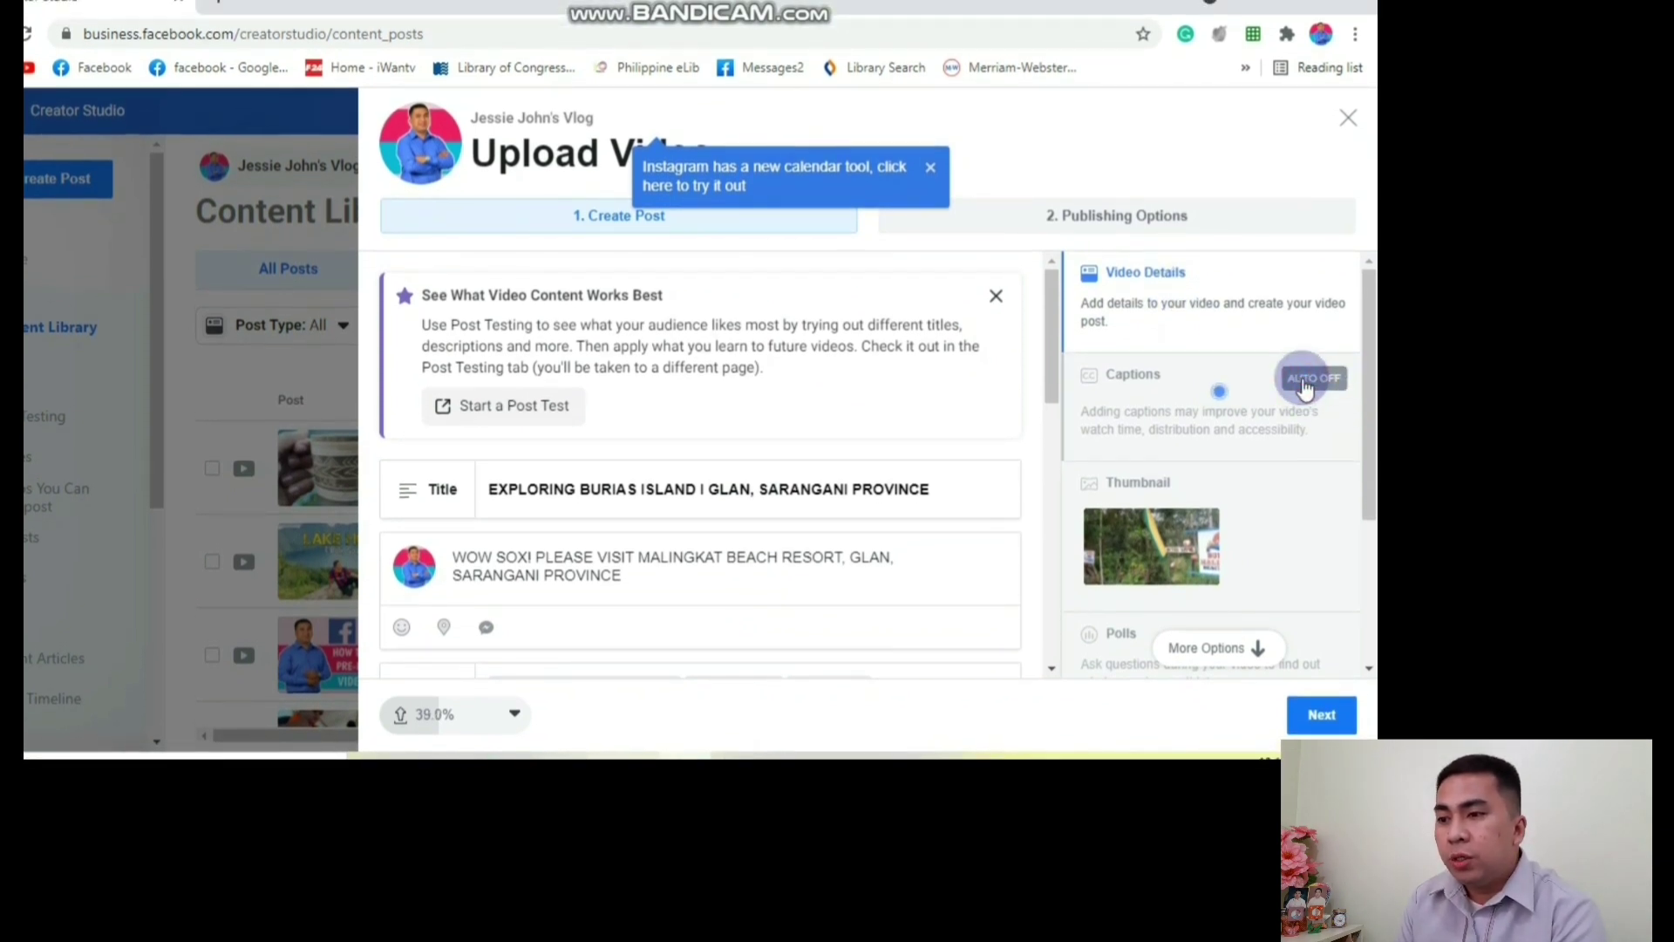
pyautogui.click(1306, 383)
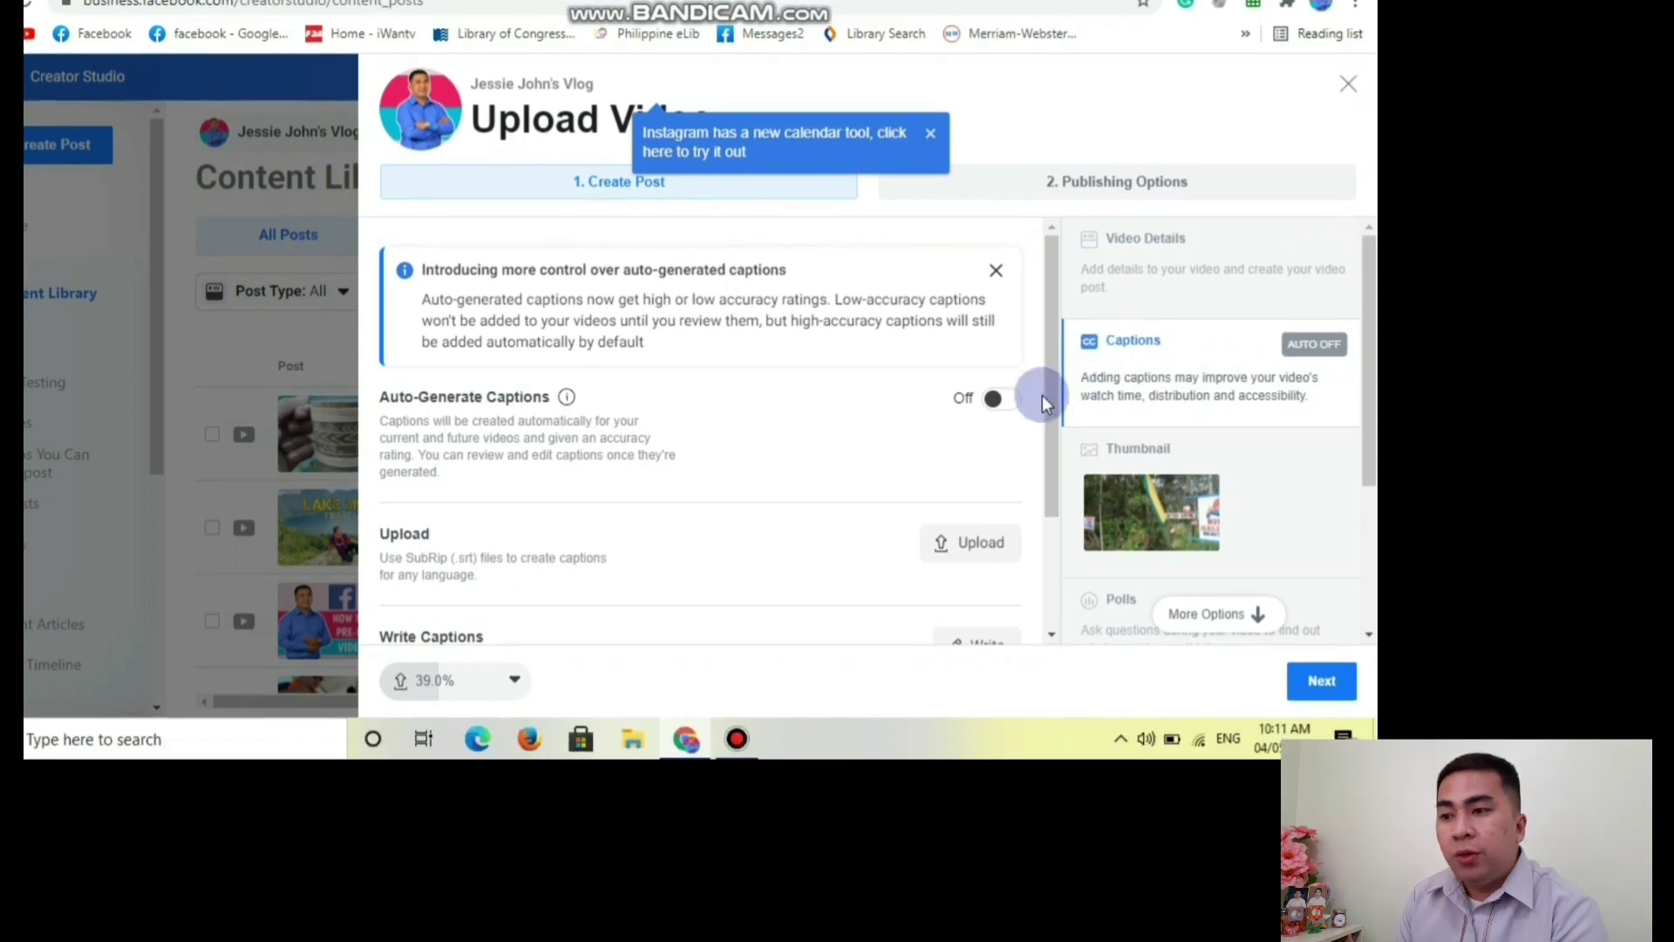
pyautogui.click(998, 401)
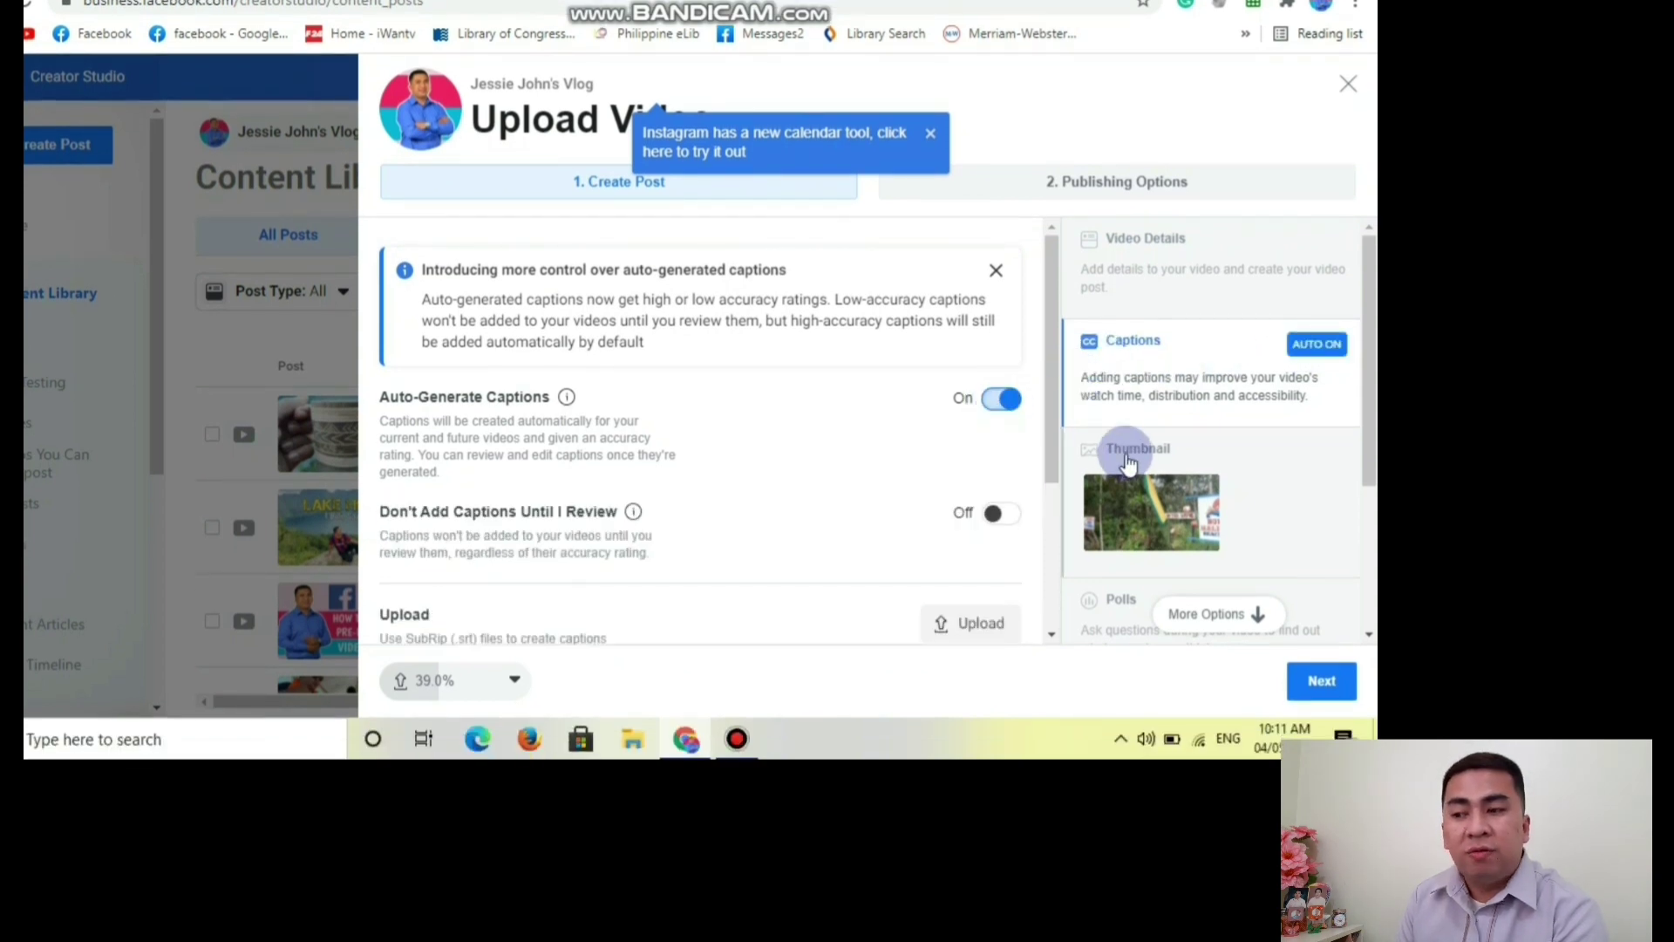
# Set the image 20210308_152512.jpg as the video's custom thumbnail
pyautogui.click(1151, 523)
pyautogui.click(956, 558)
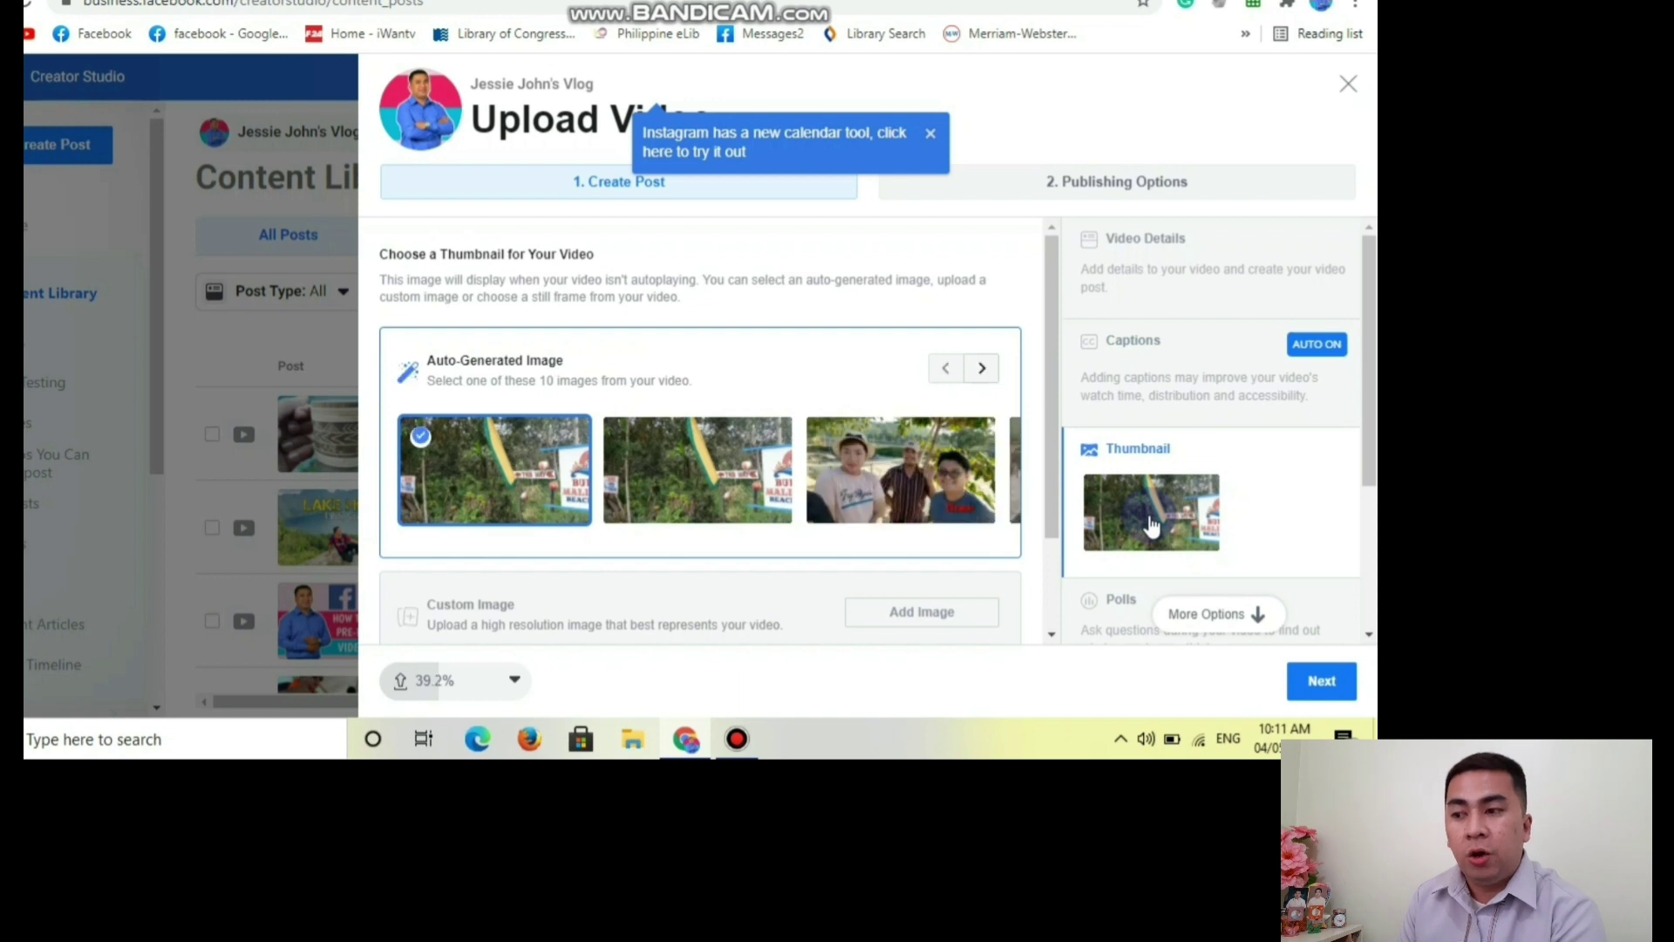
pyautogui.scroll(-1, 969, 563)
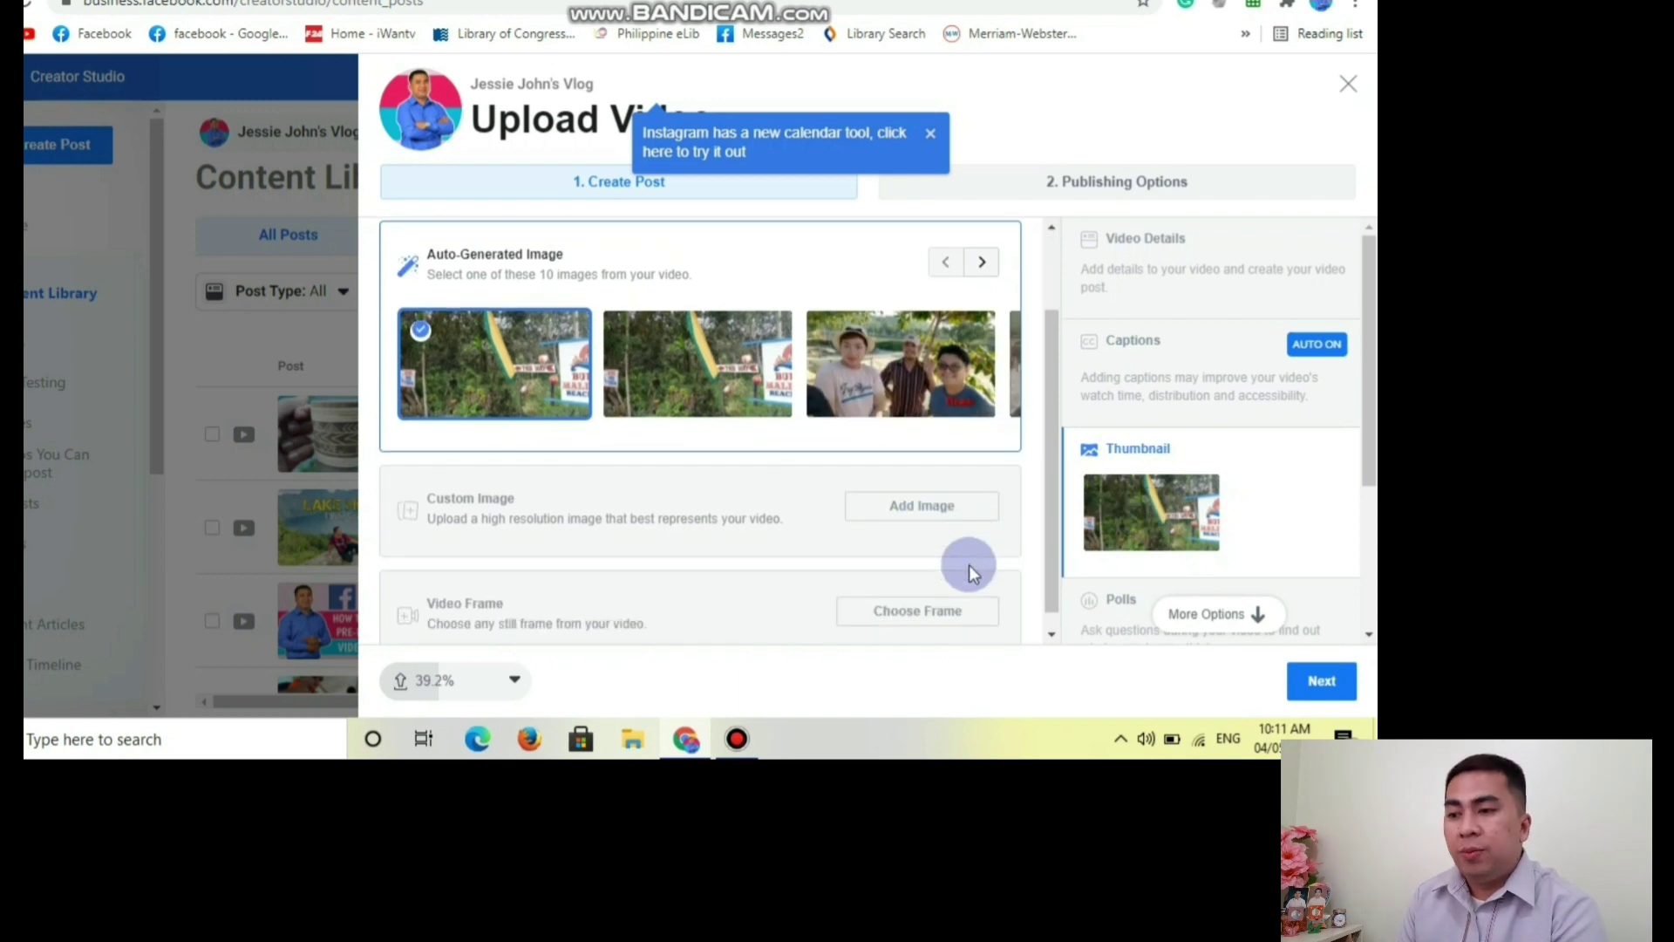
pyautogui.click(935, 511)
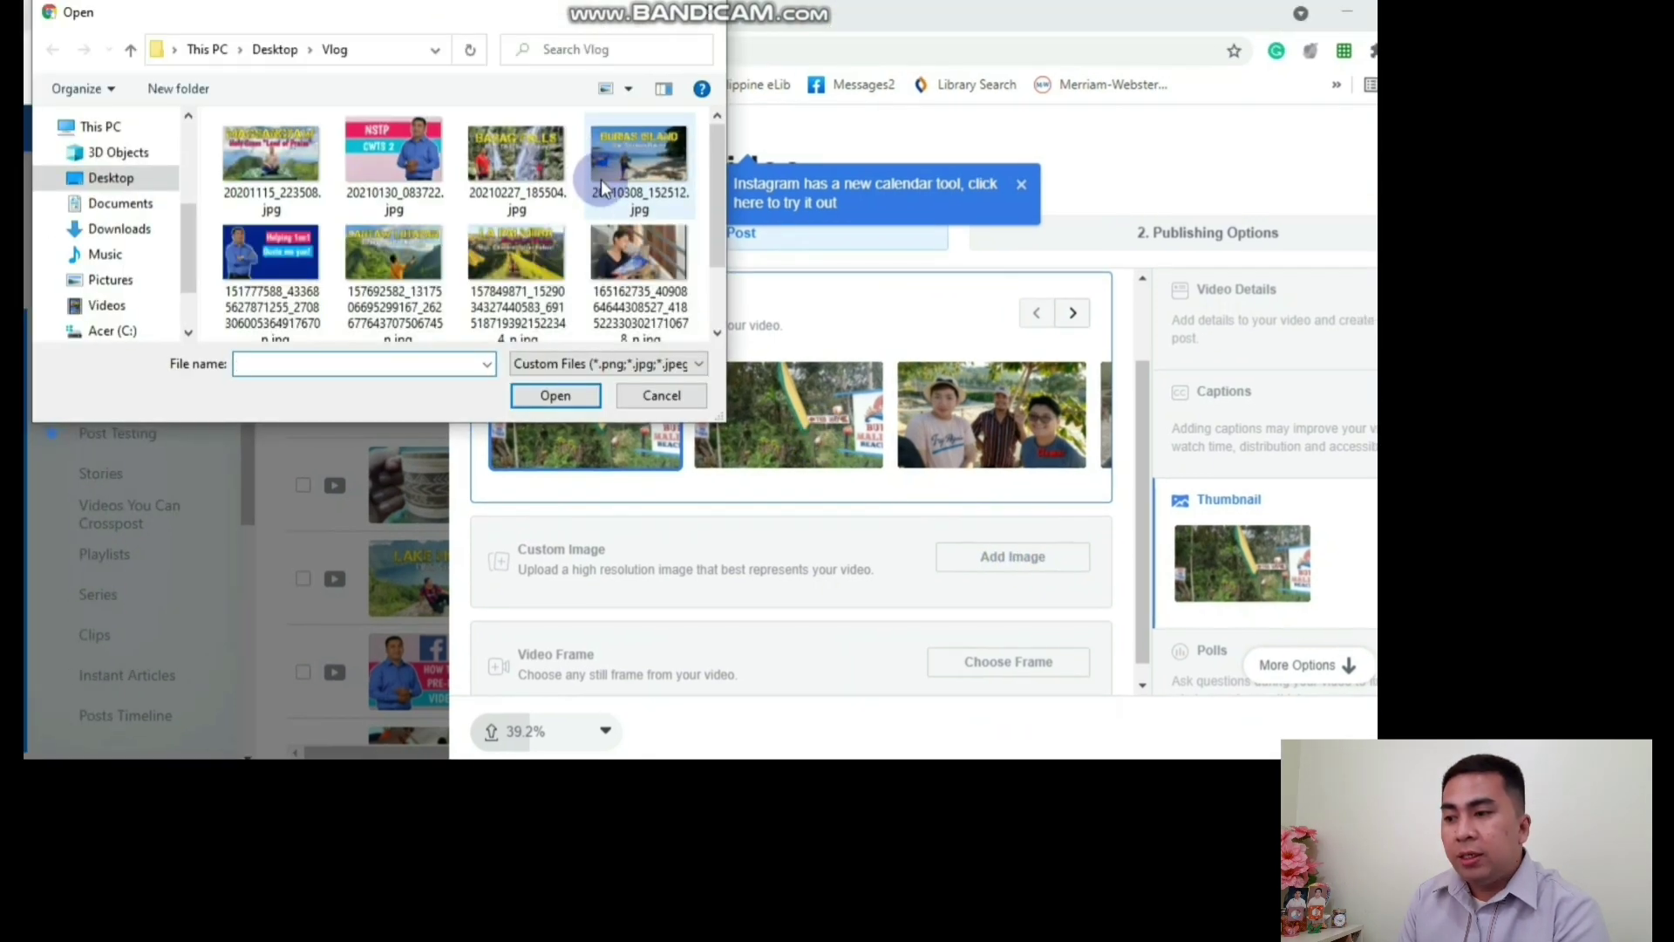
pyautogui.click(600, 180)
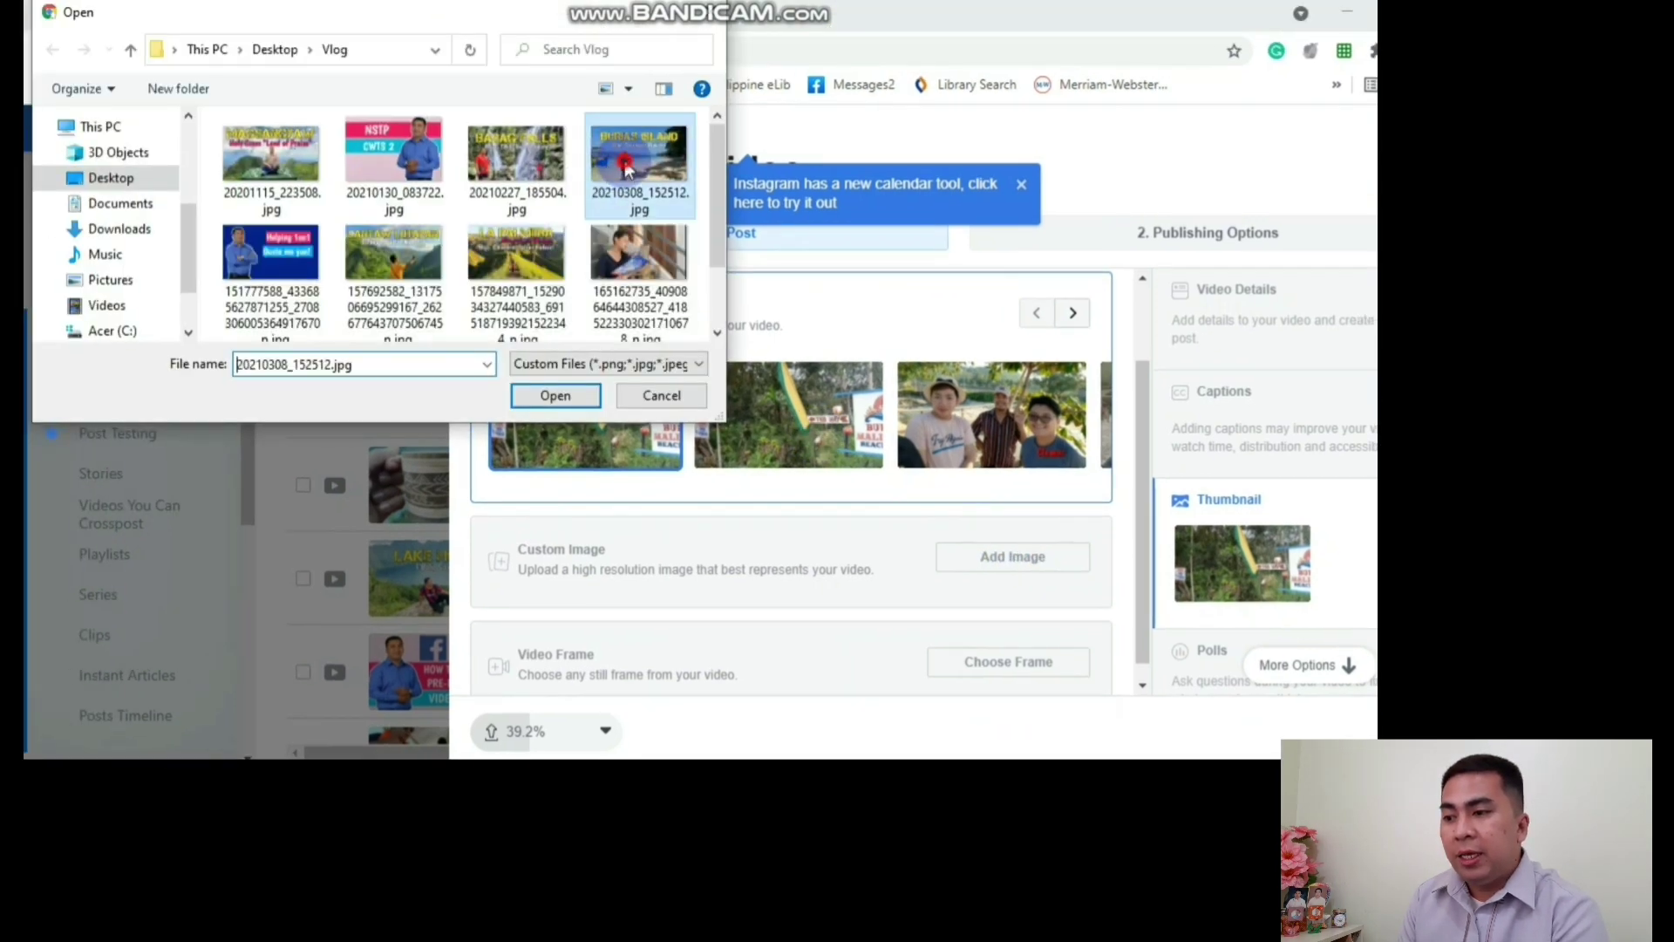
pyautogui.click(549, 393)
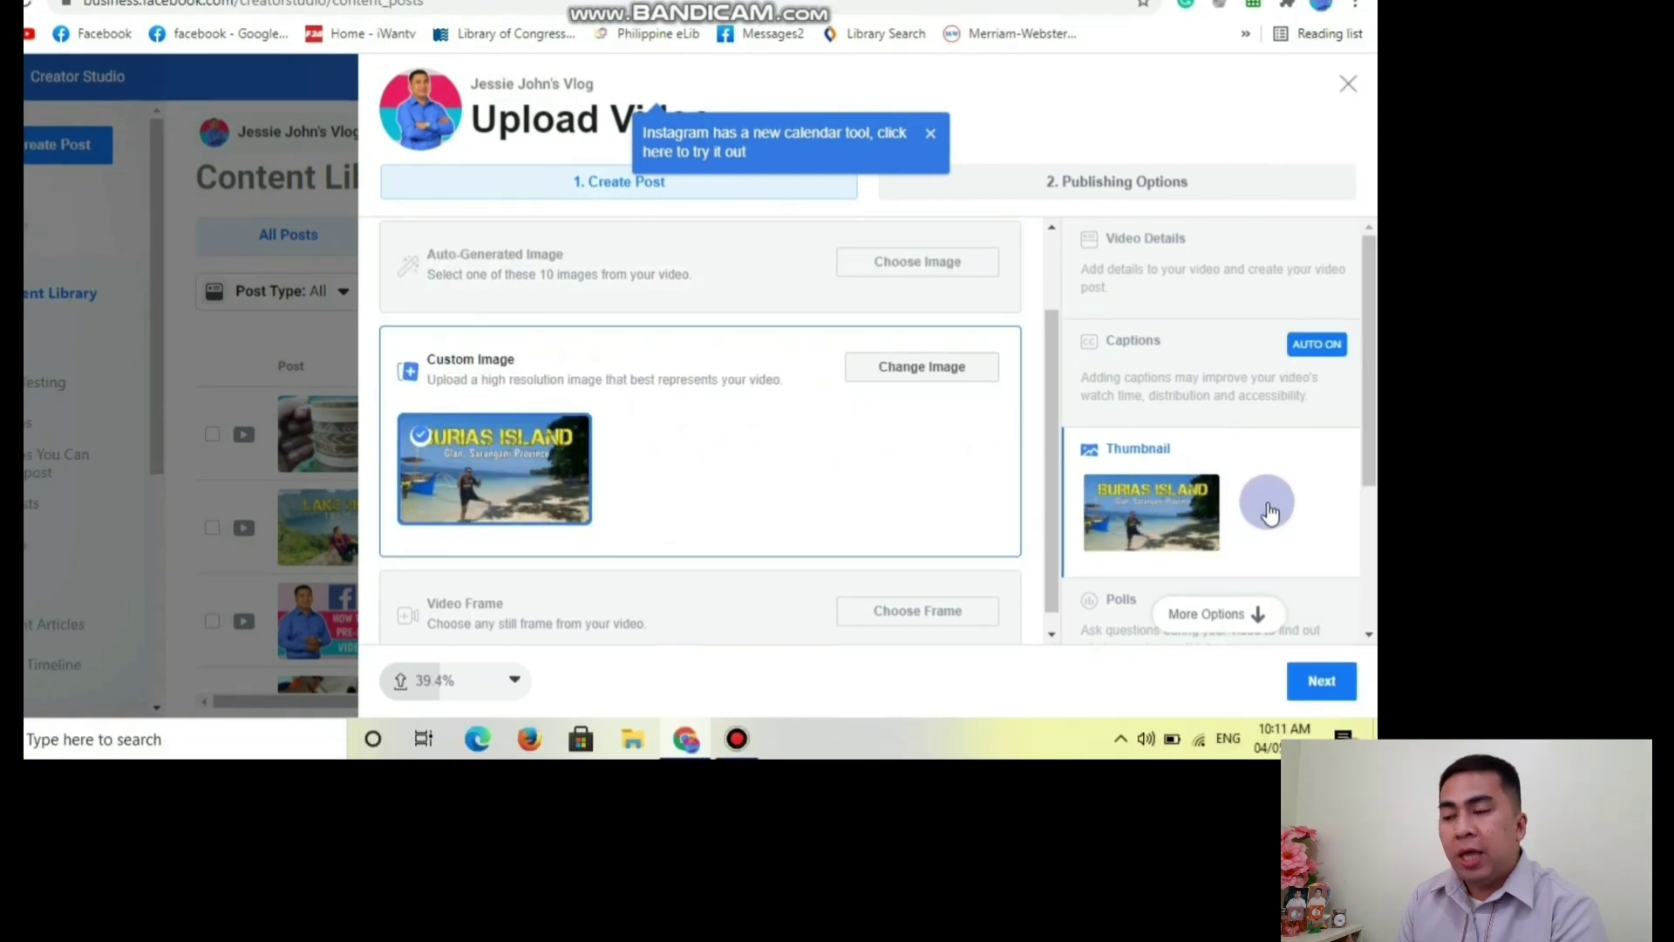
pyautogui.scroll(-1, 1273, 506)
pyautogui.scroll(-2, 1291, 510)
pyautogui.scroll(-1, 1292, 513)
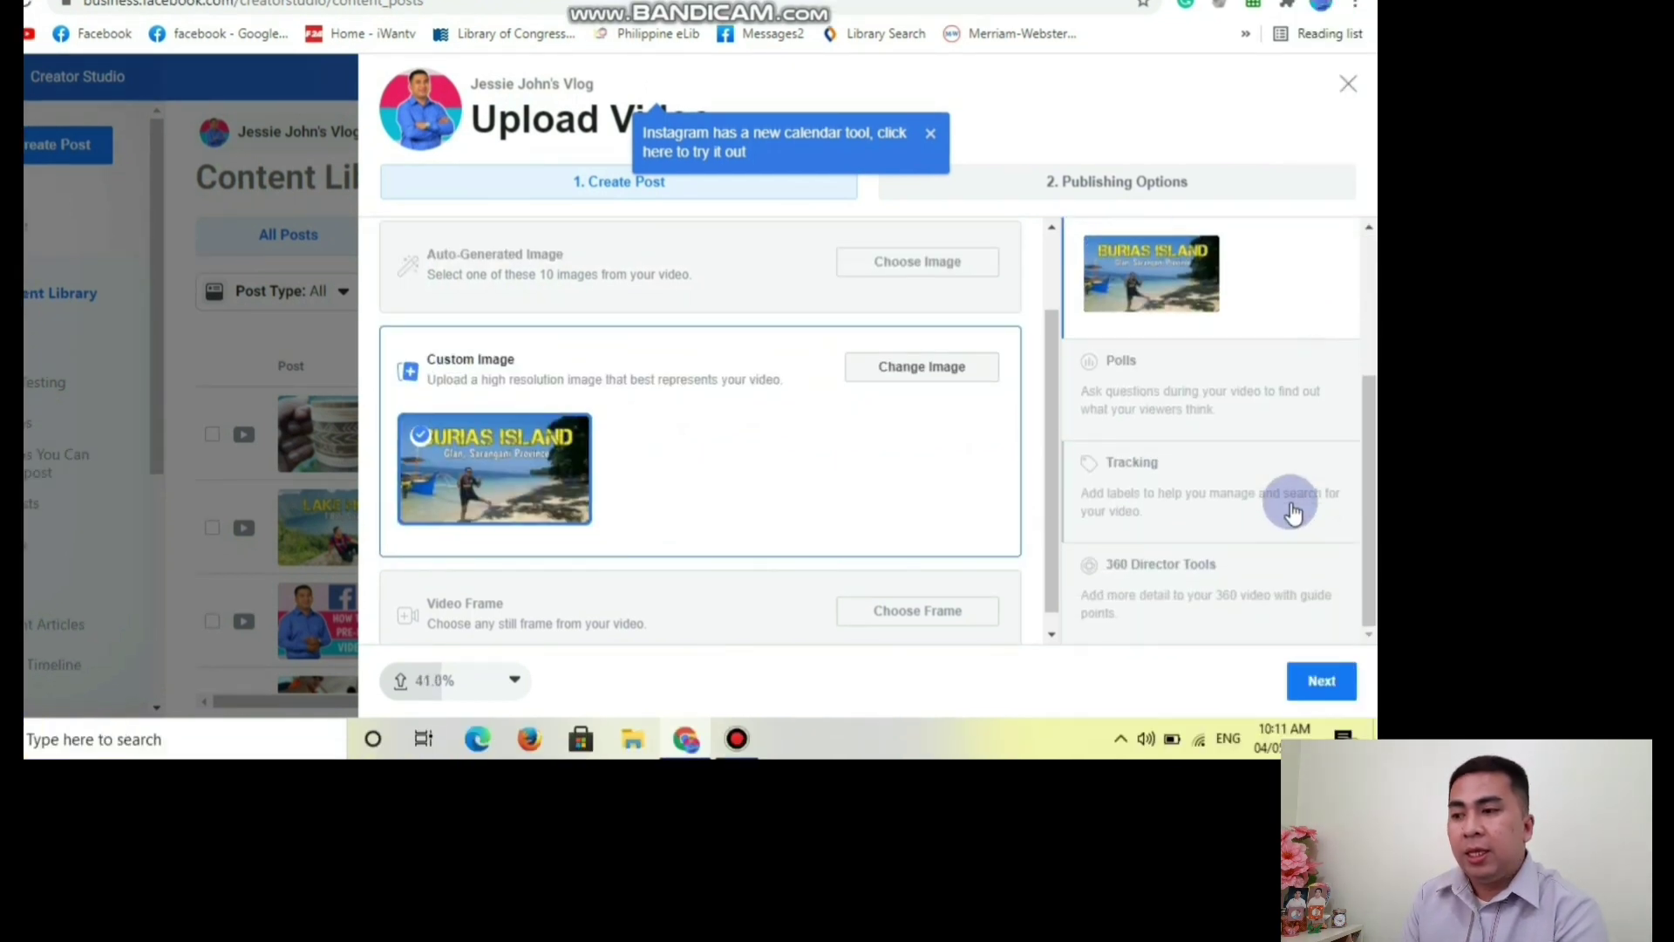
pyautogui.scroll(-1, 971, 485)
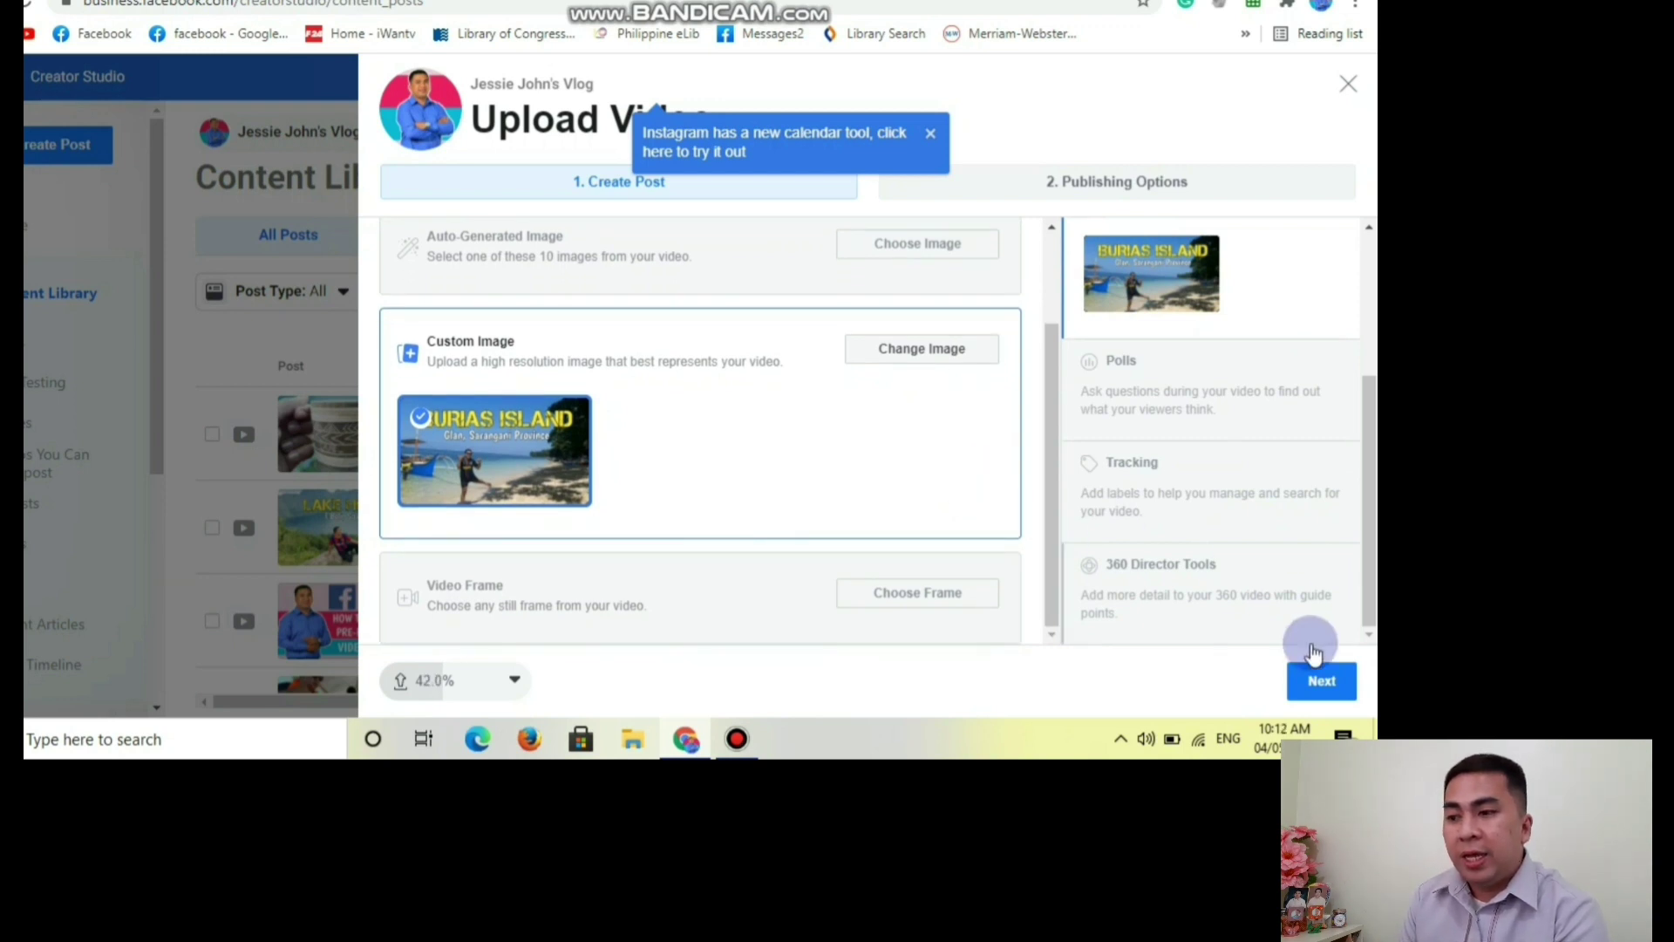
# Schedule the video as a Premiere on May 4, 2021 at 1:12 PM
pyautogui.click(1322, 684)
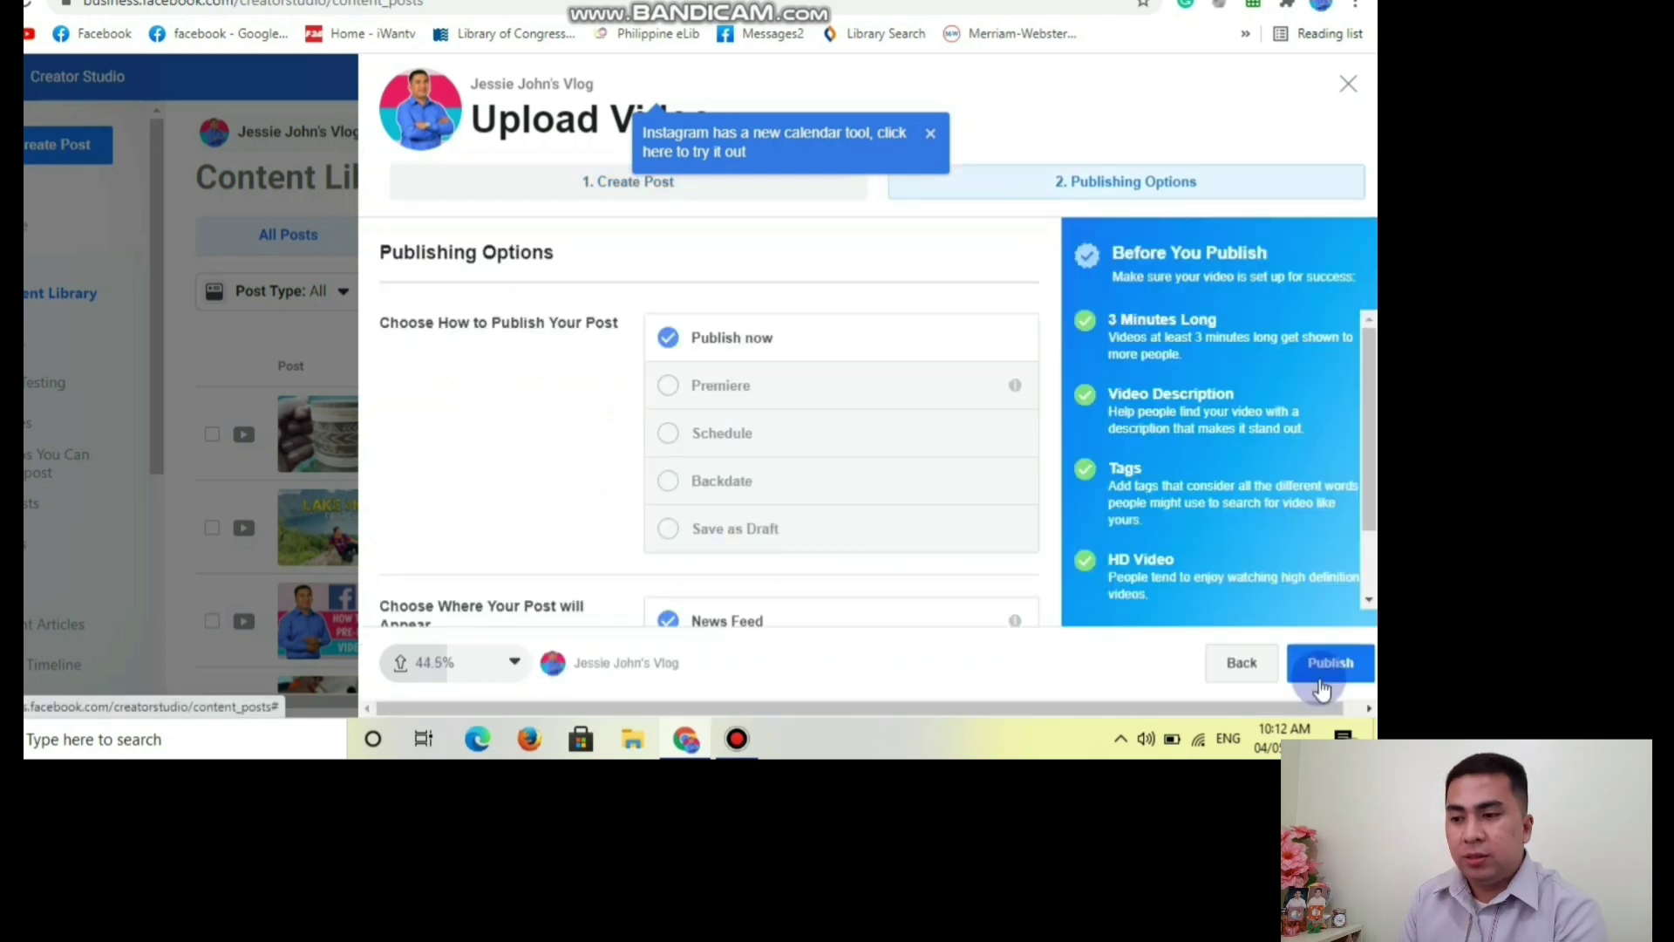
pyautogui.click(833, 388)
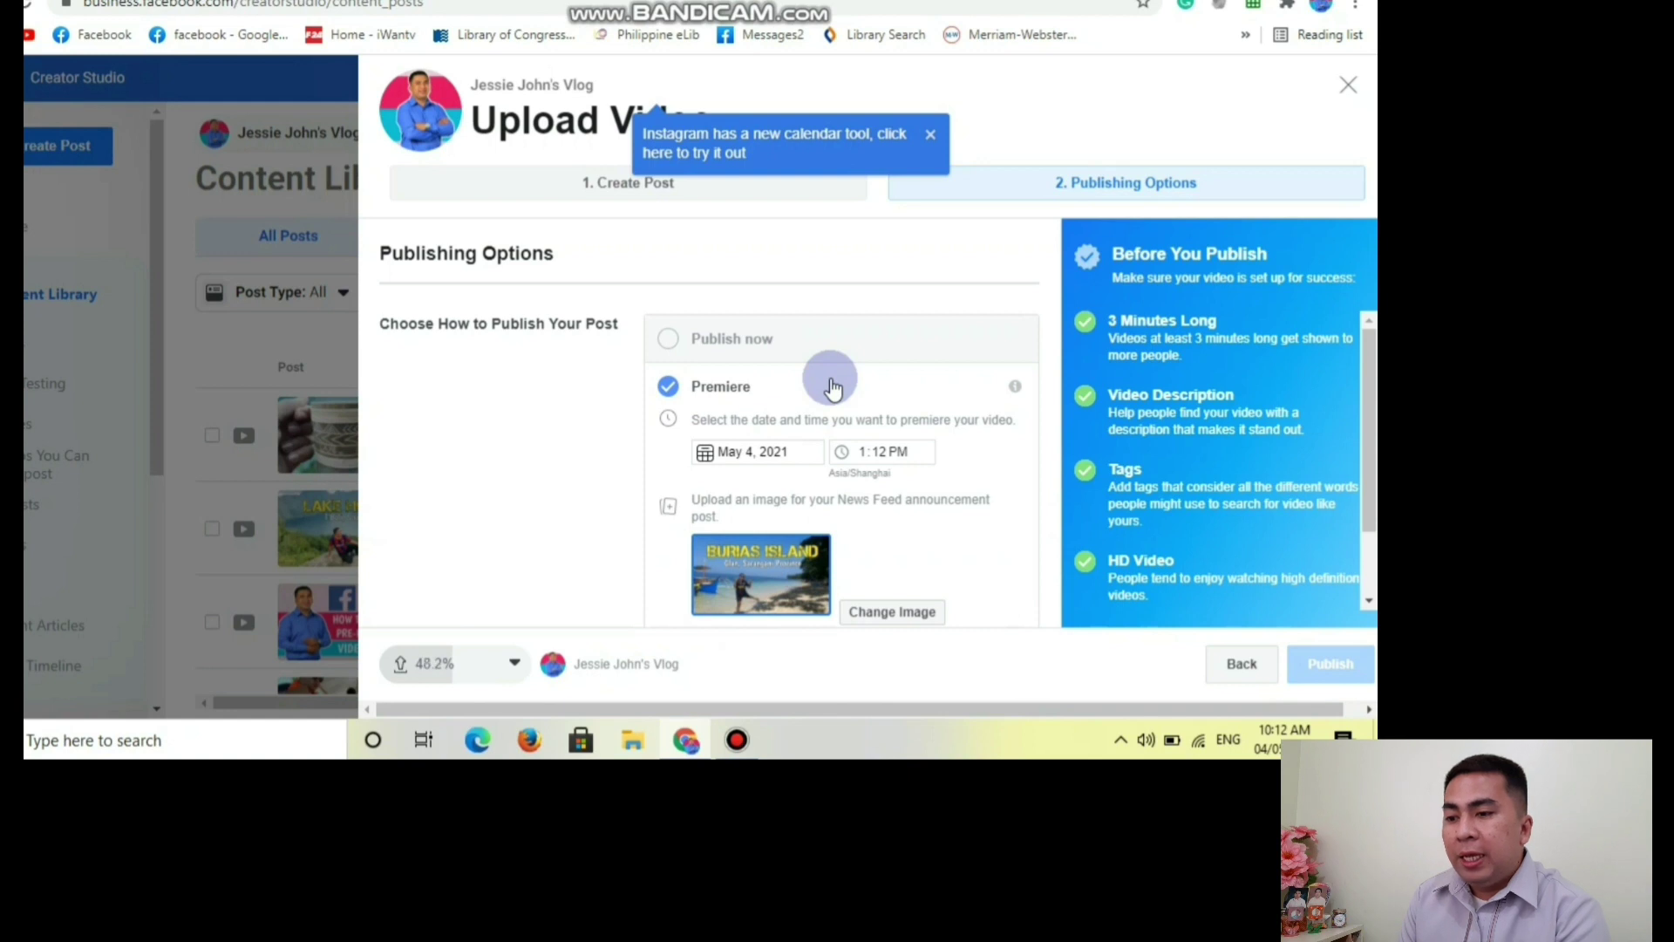
pyautogui.click(863, 455)
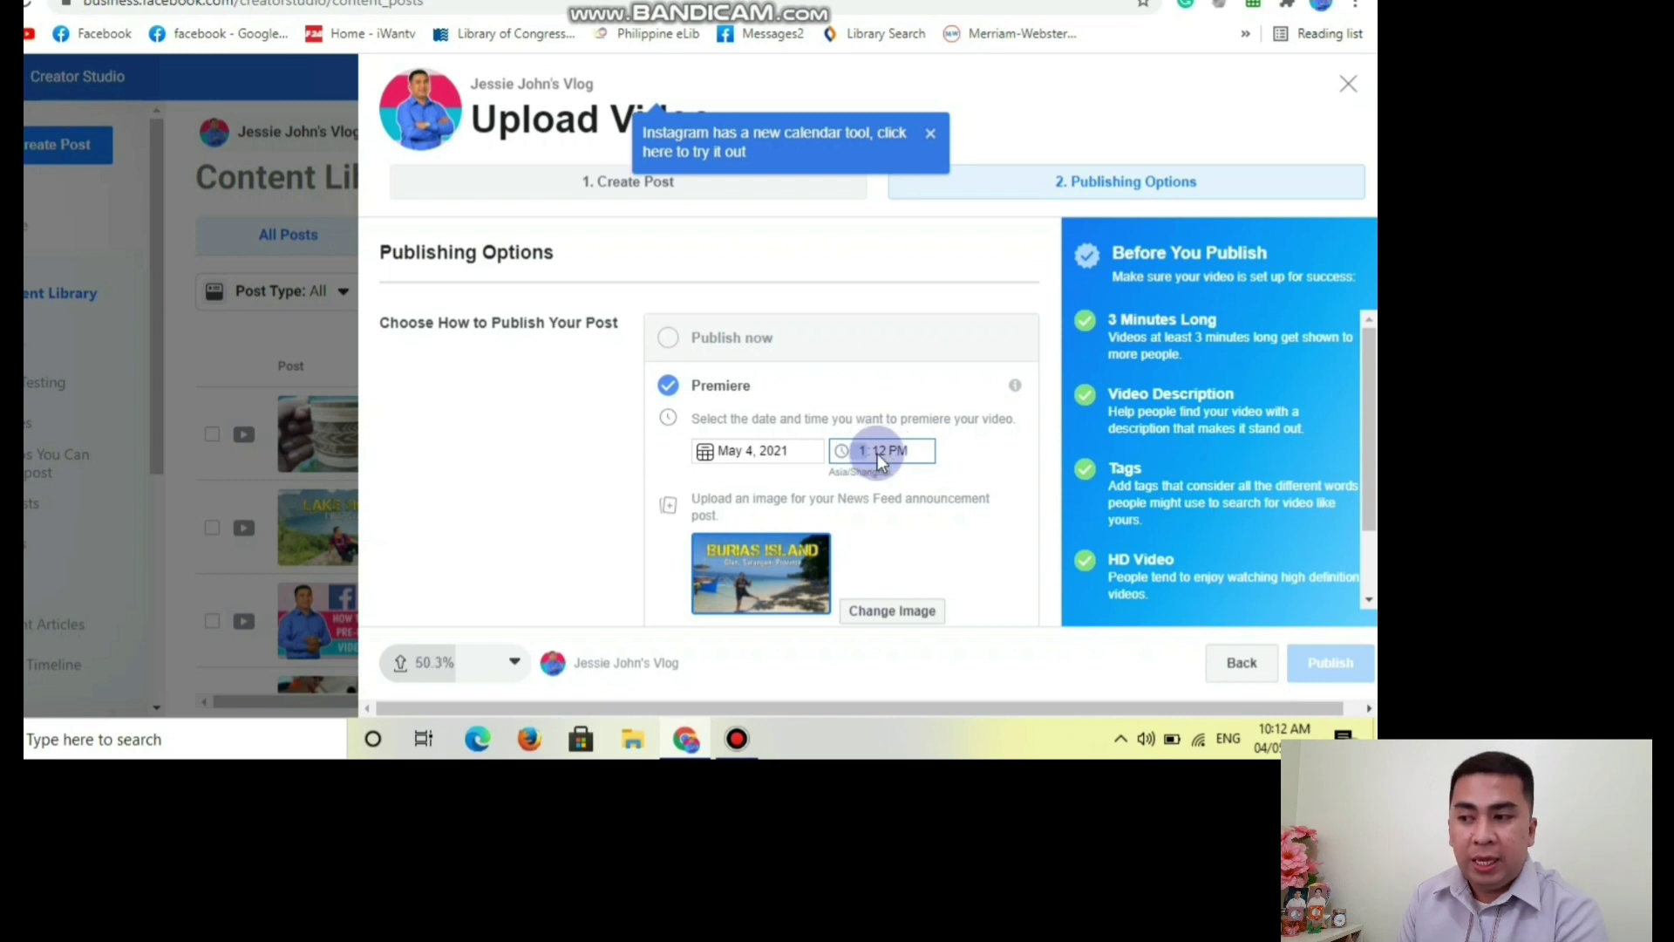
pyautogui.click(893, 453)
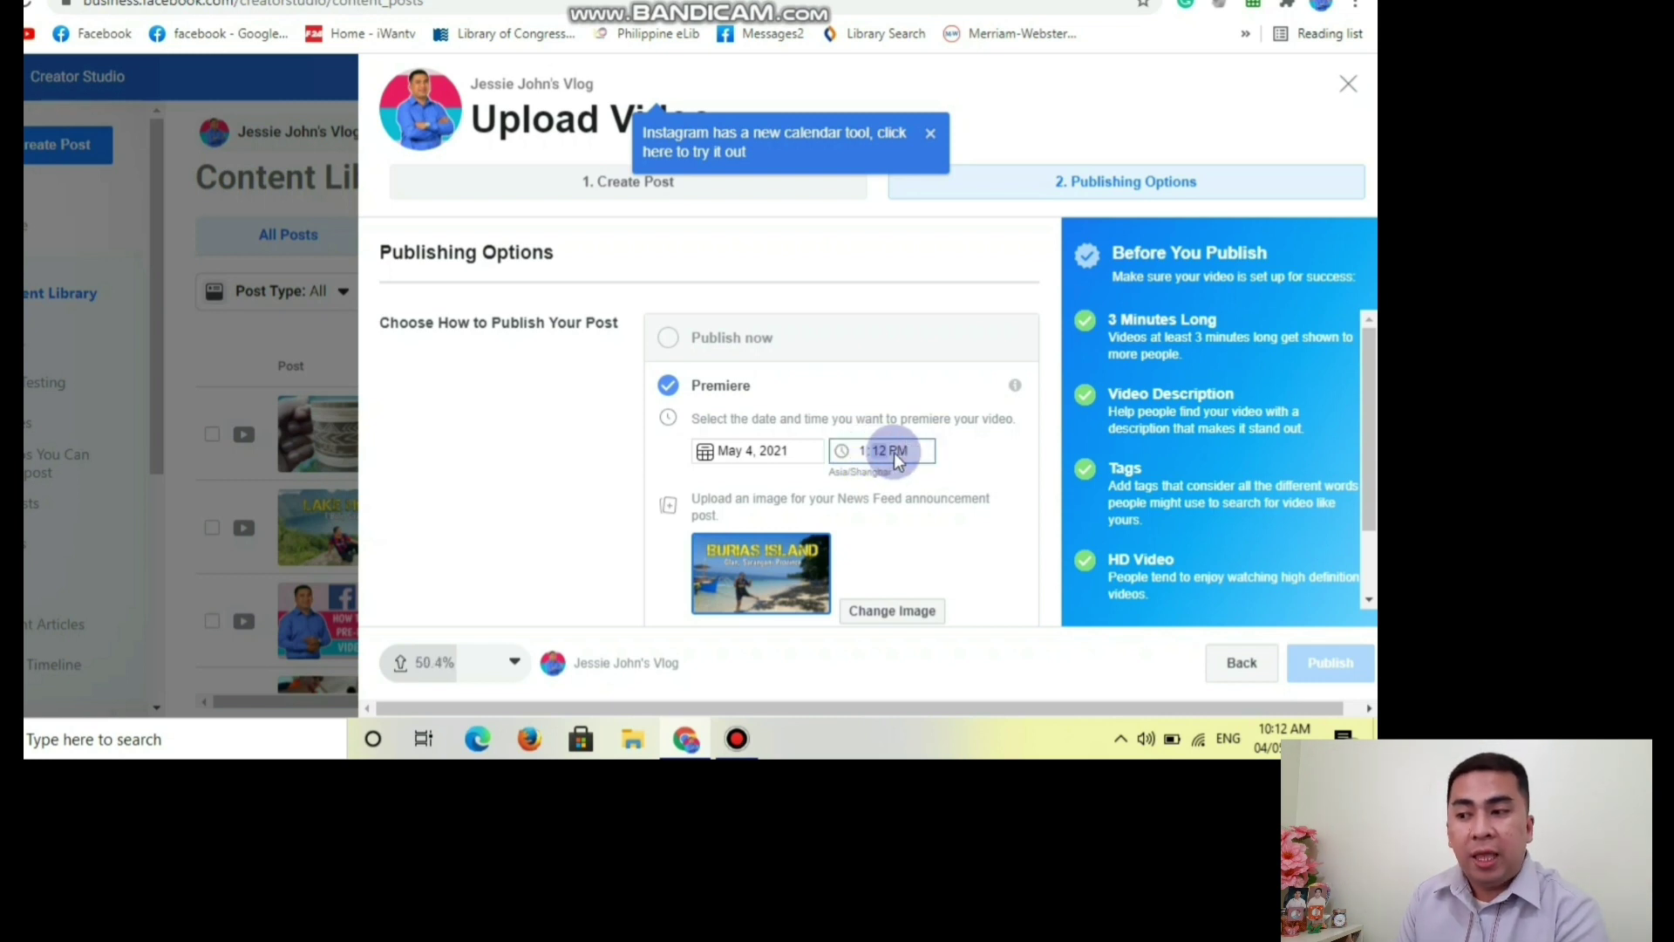
pyautogui.scroll(-2, 954, 450)
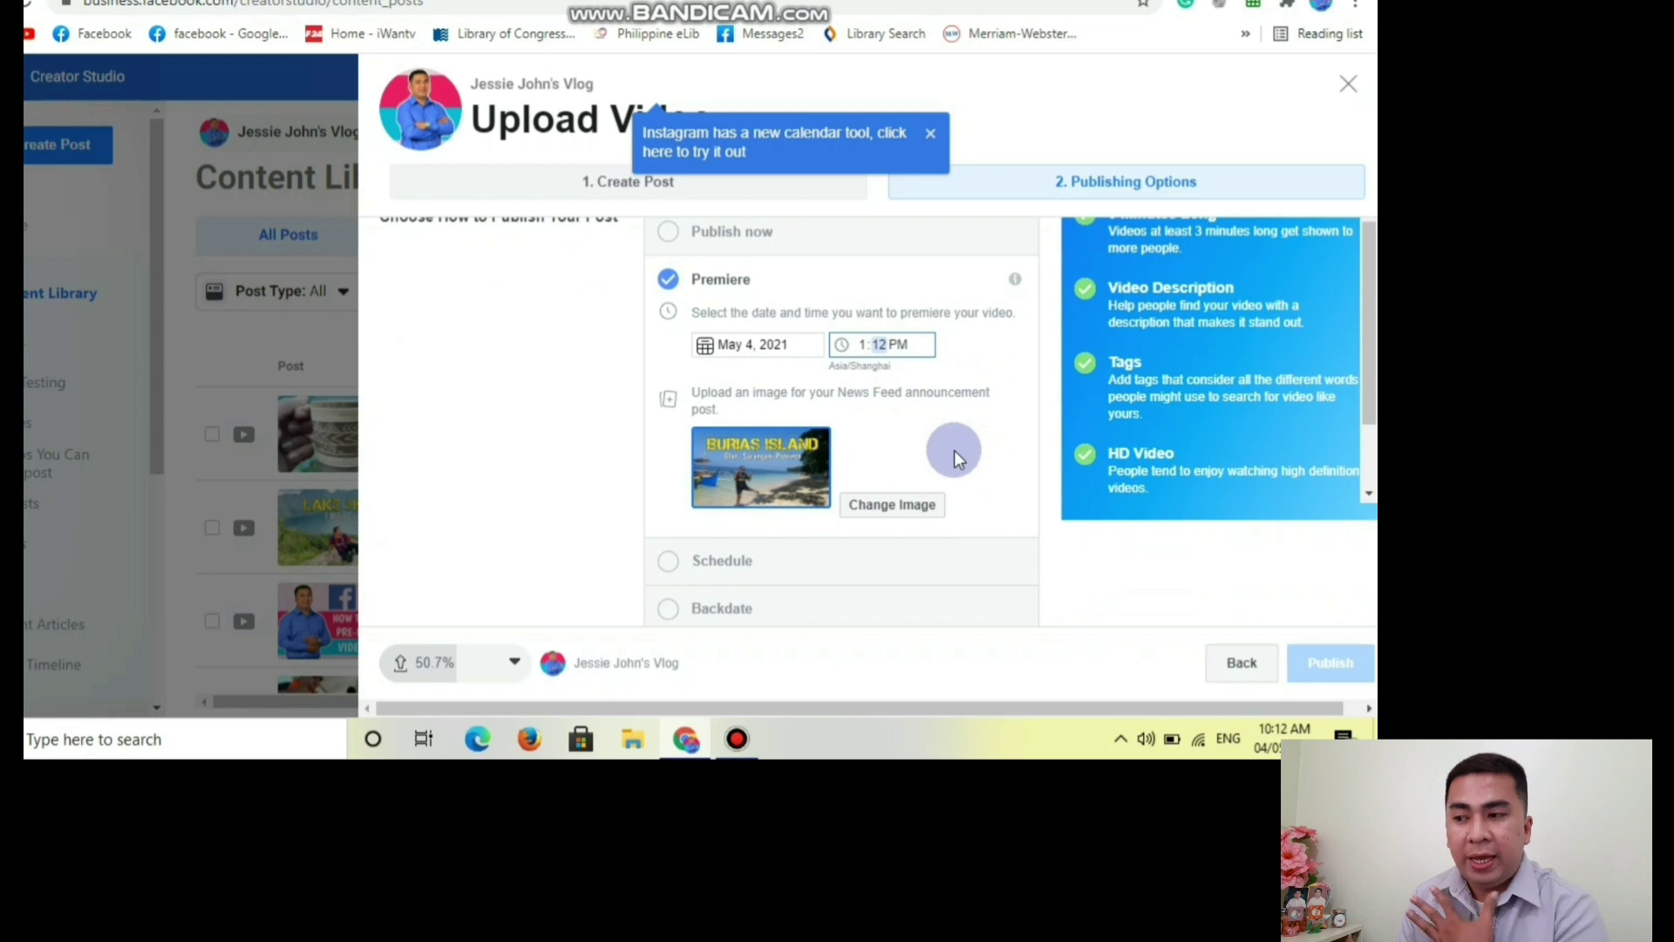
pyautogui.scroll(-3, 954, 450)
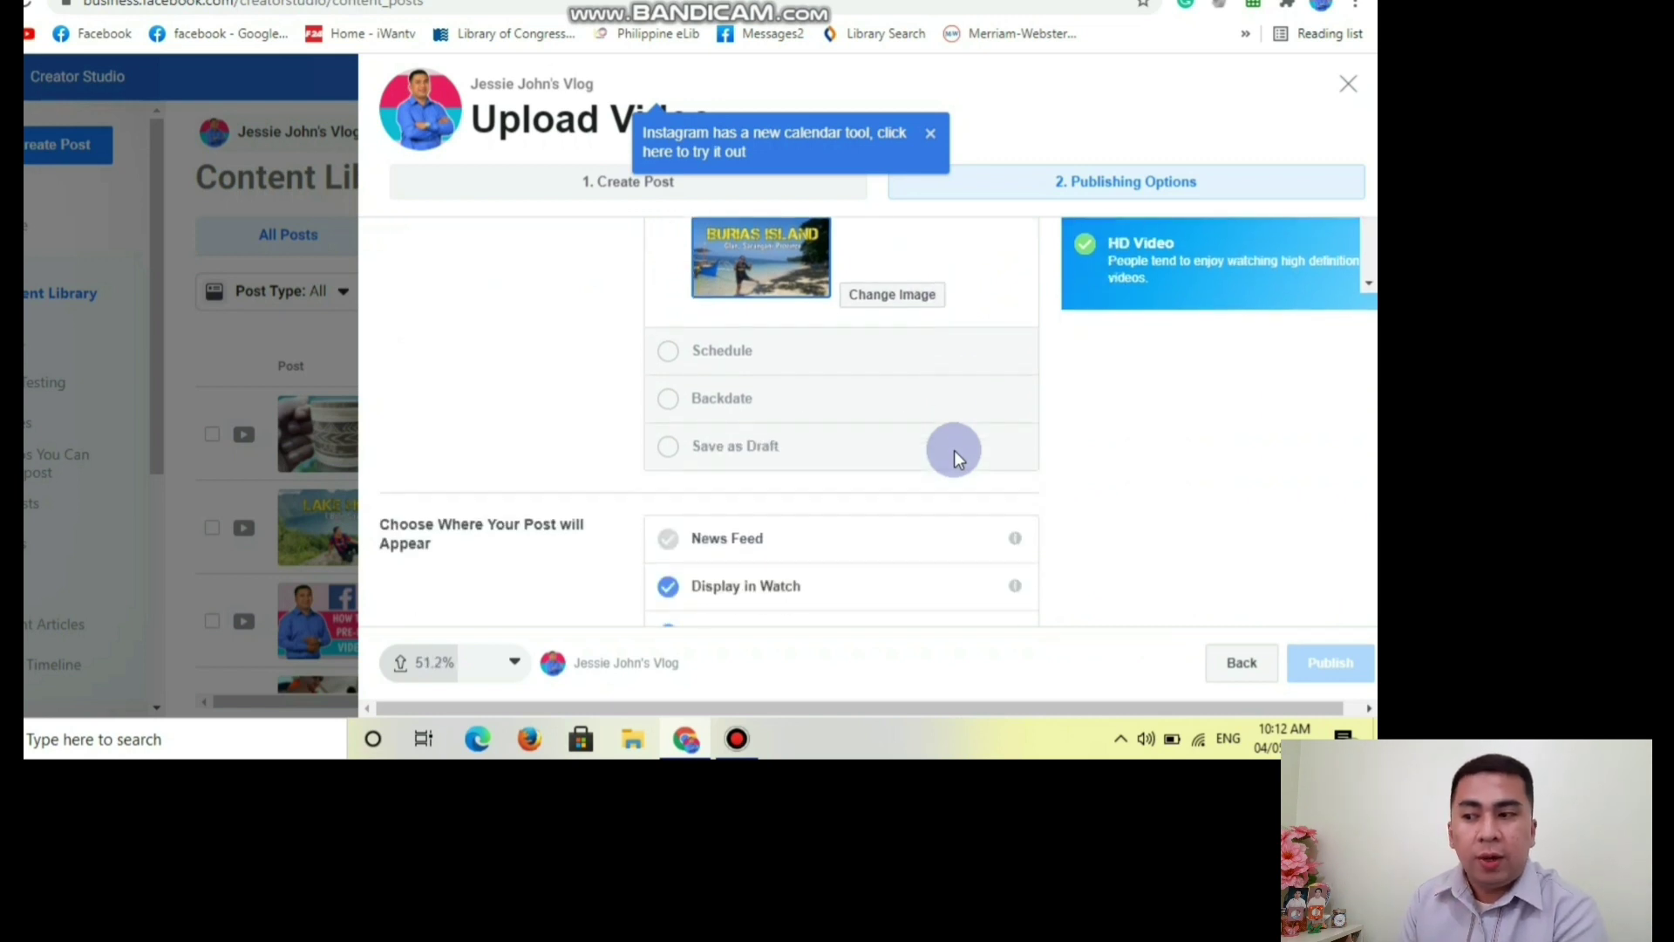
pyautogui.scroll(-3, 955, 460)
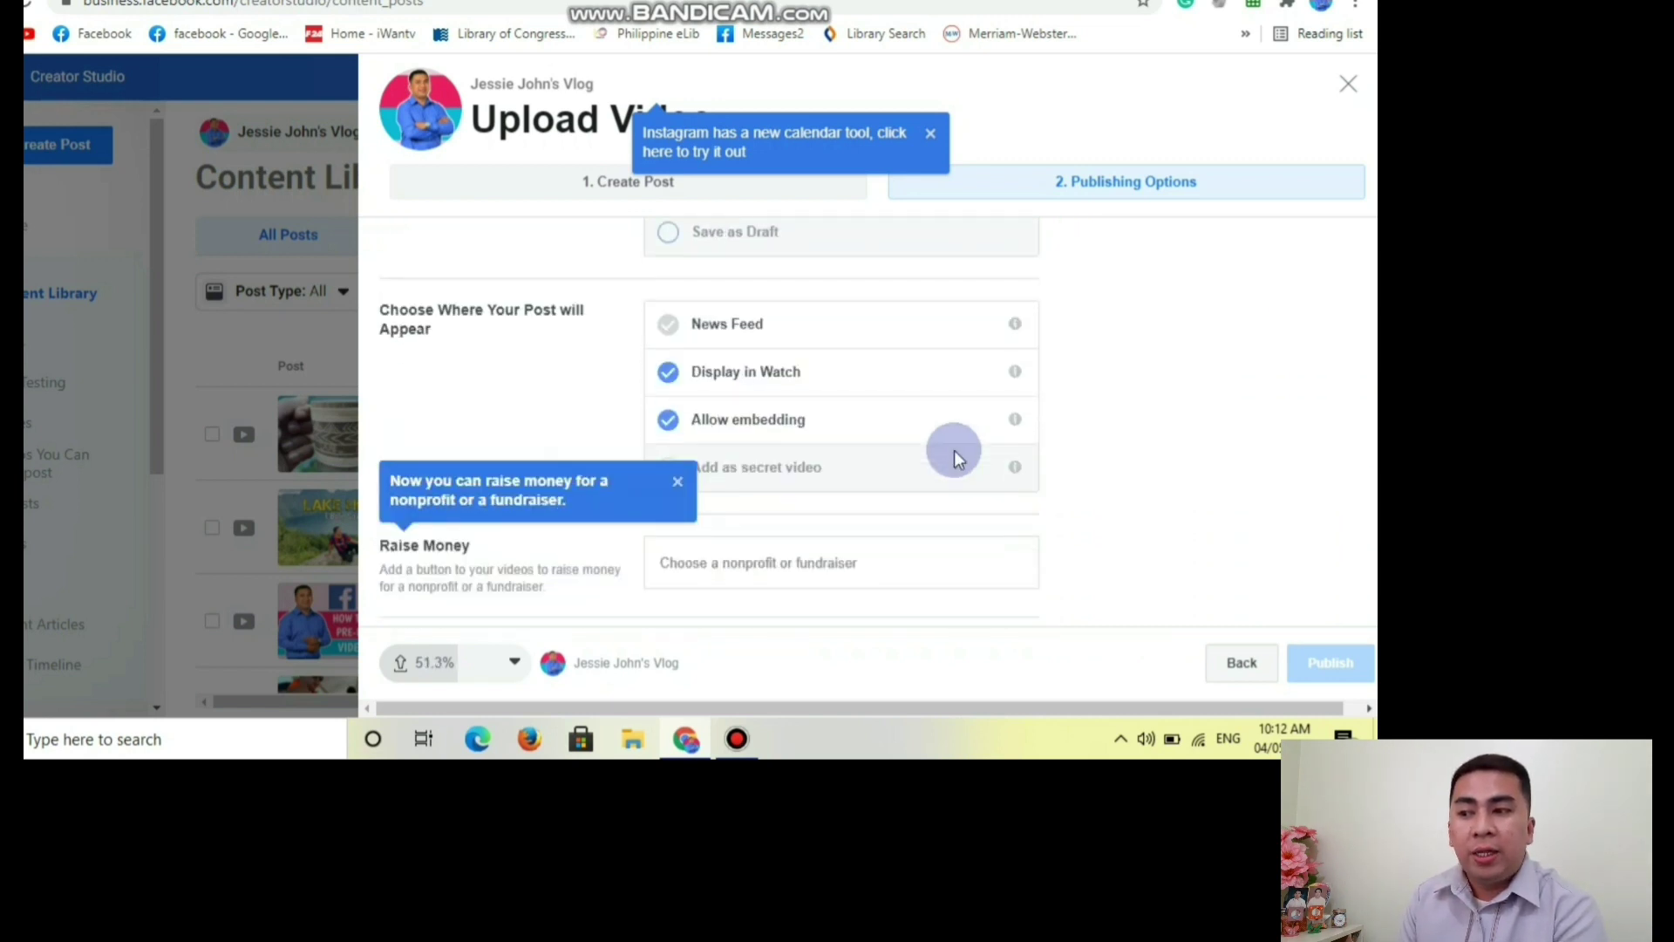
pyautogui.scroll(-1, 1106, 469)
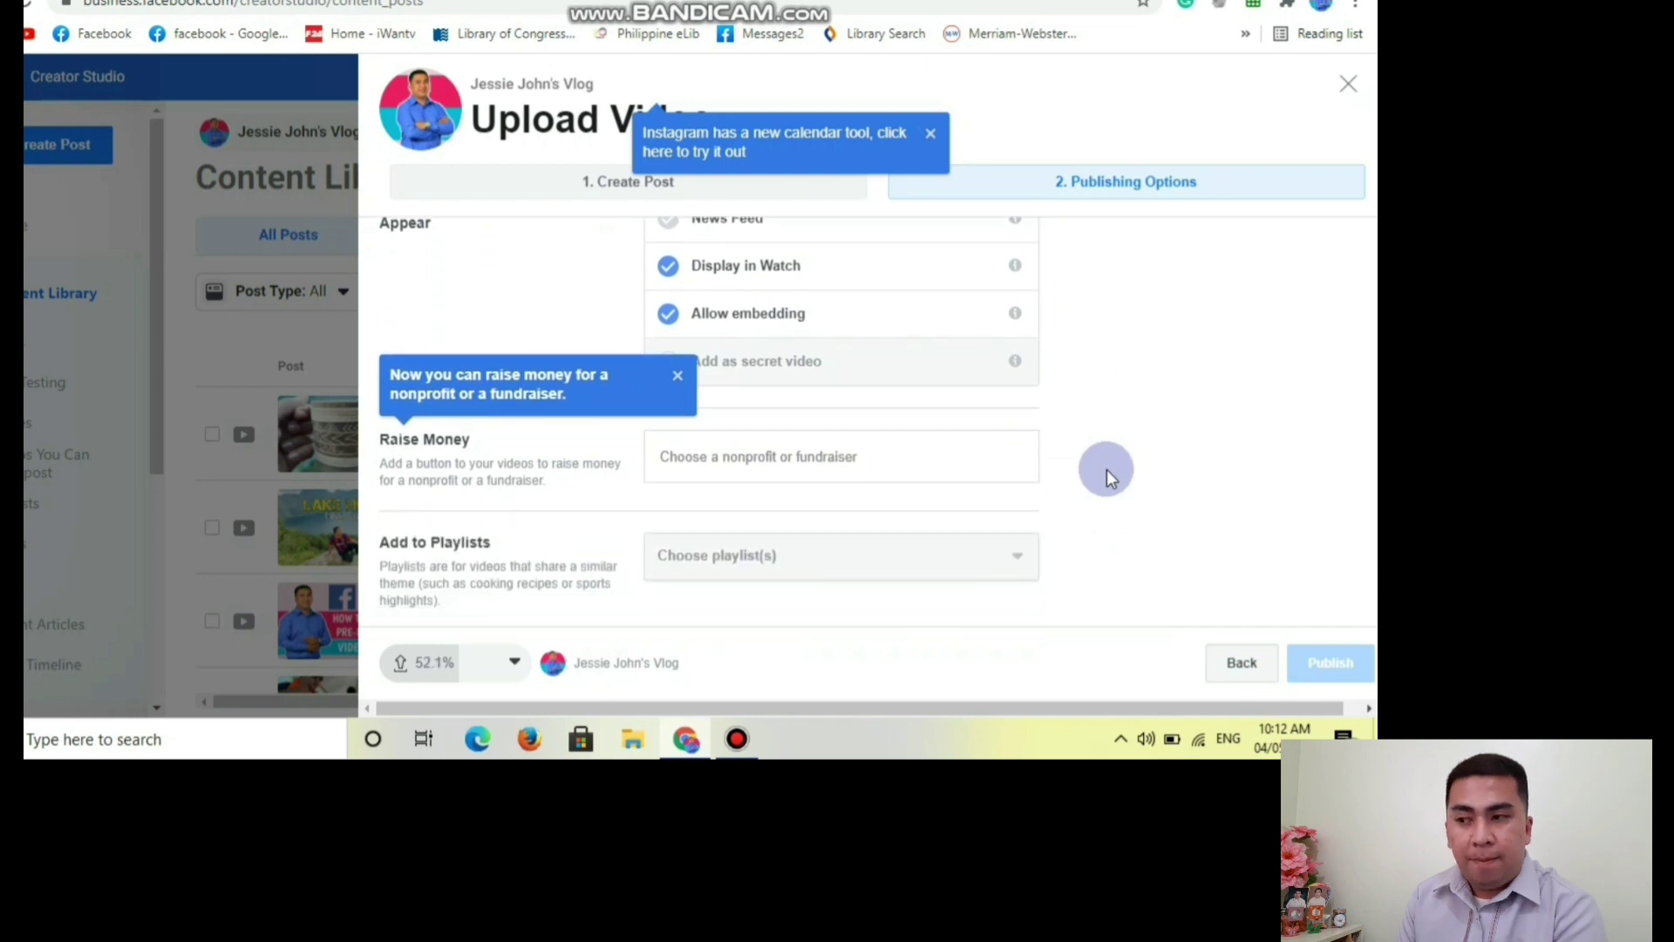
pyautogui.scroll(-1, 1107, 469)
pyautogui.scroll(-1, 1107, 469)
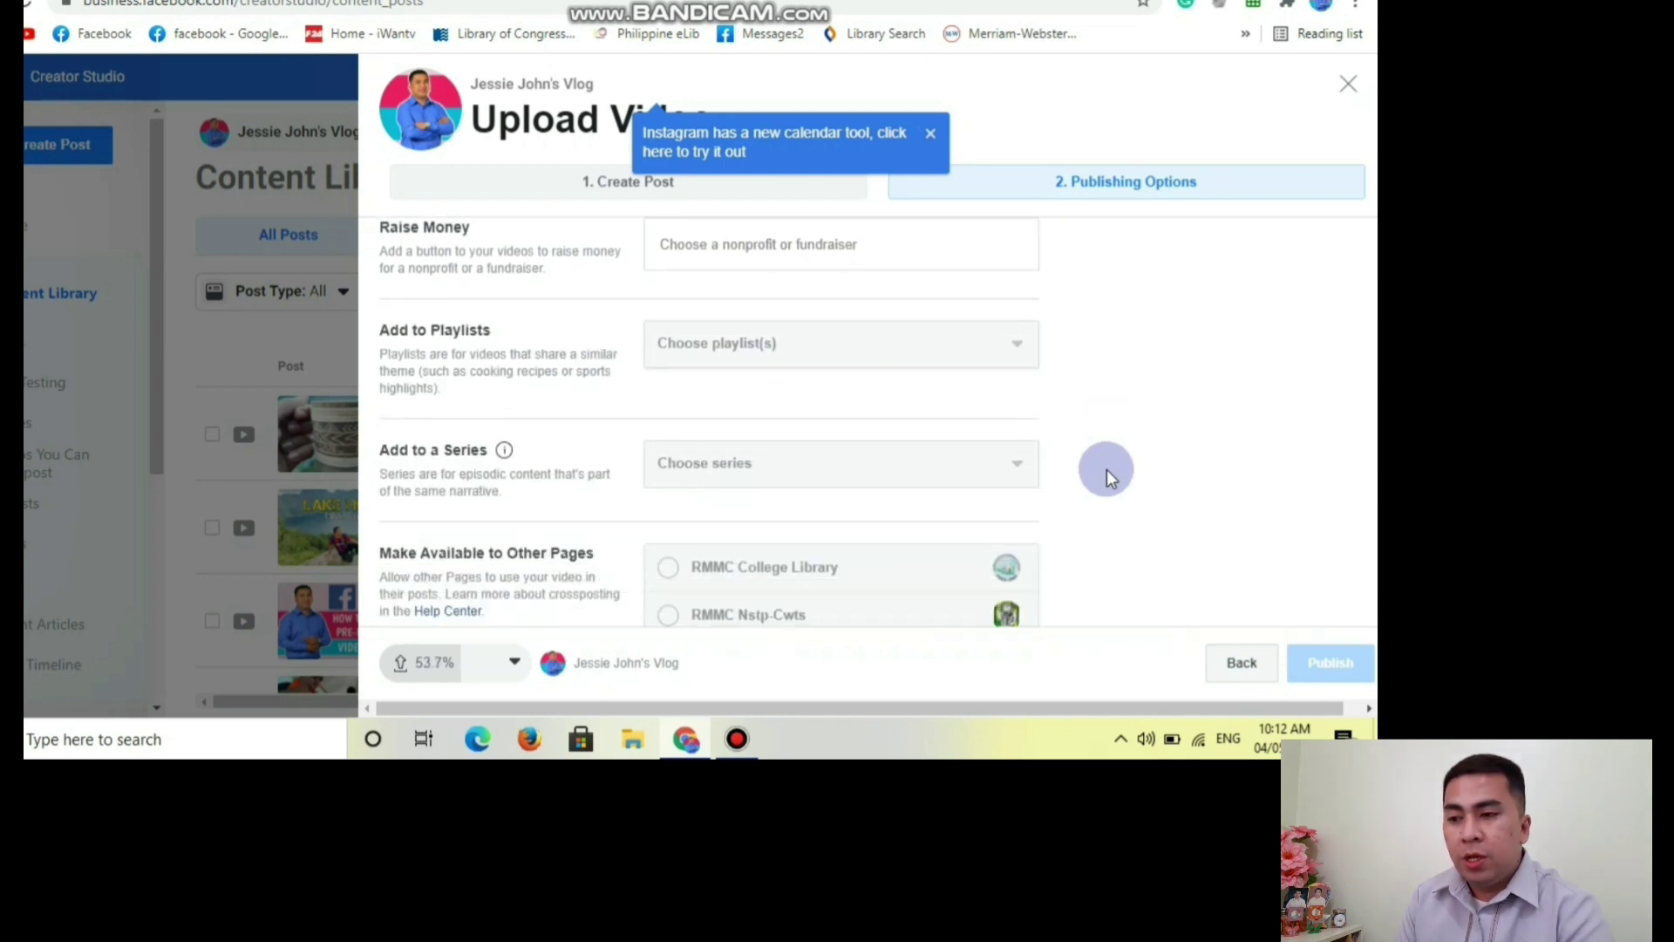
pyautogui.scroll(-1, 1106, 469)
pyautogui.scroll(-1, 1106, 469)
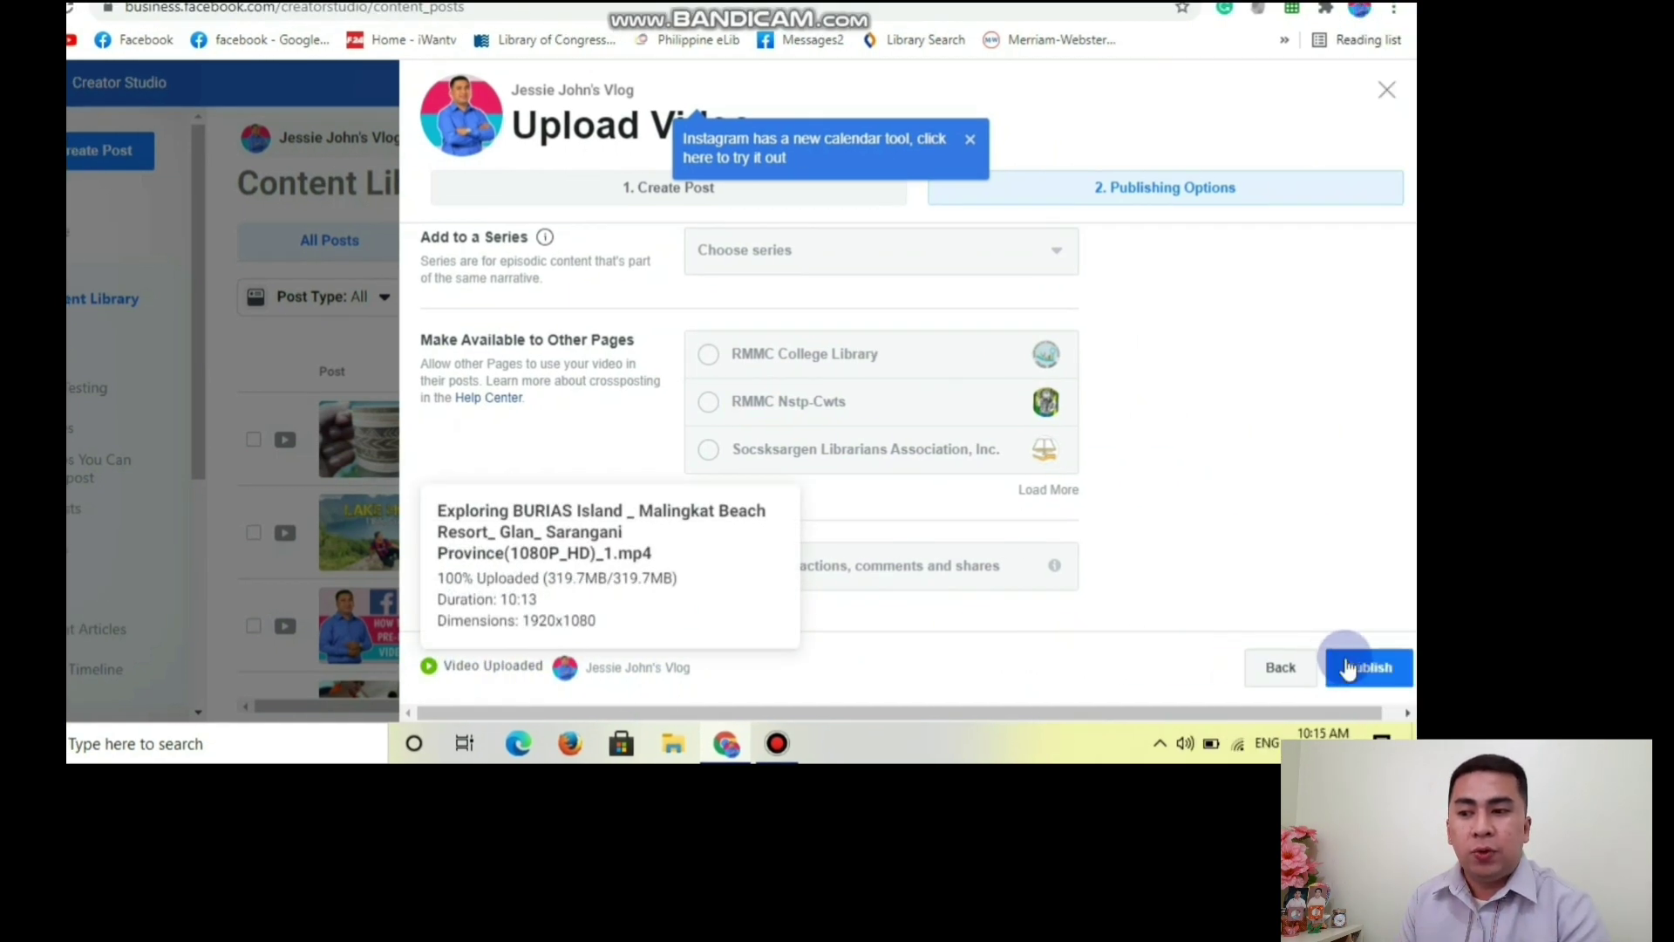
# Publish the scheduled premiere and open the Facebook news feed in a new tab
pyautogui.click(1361, 668)
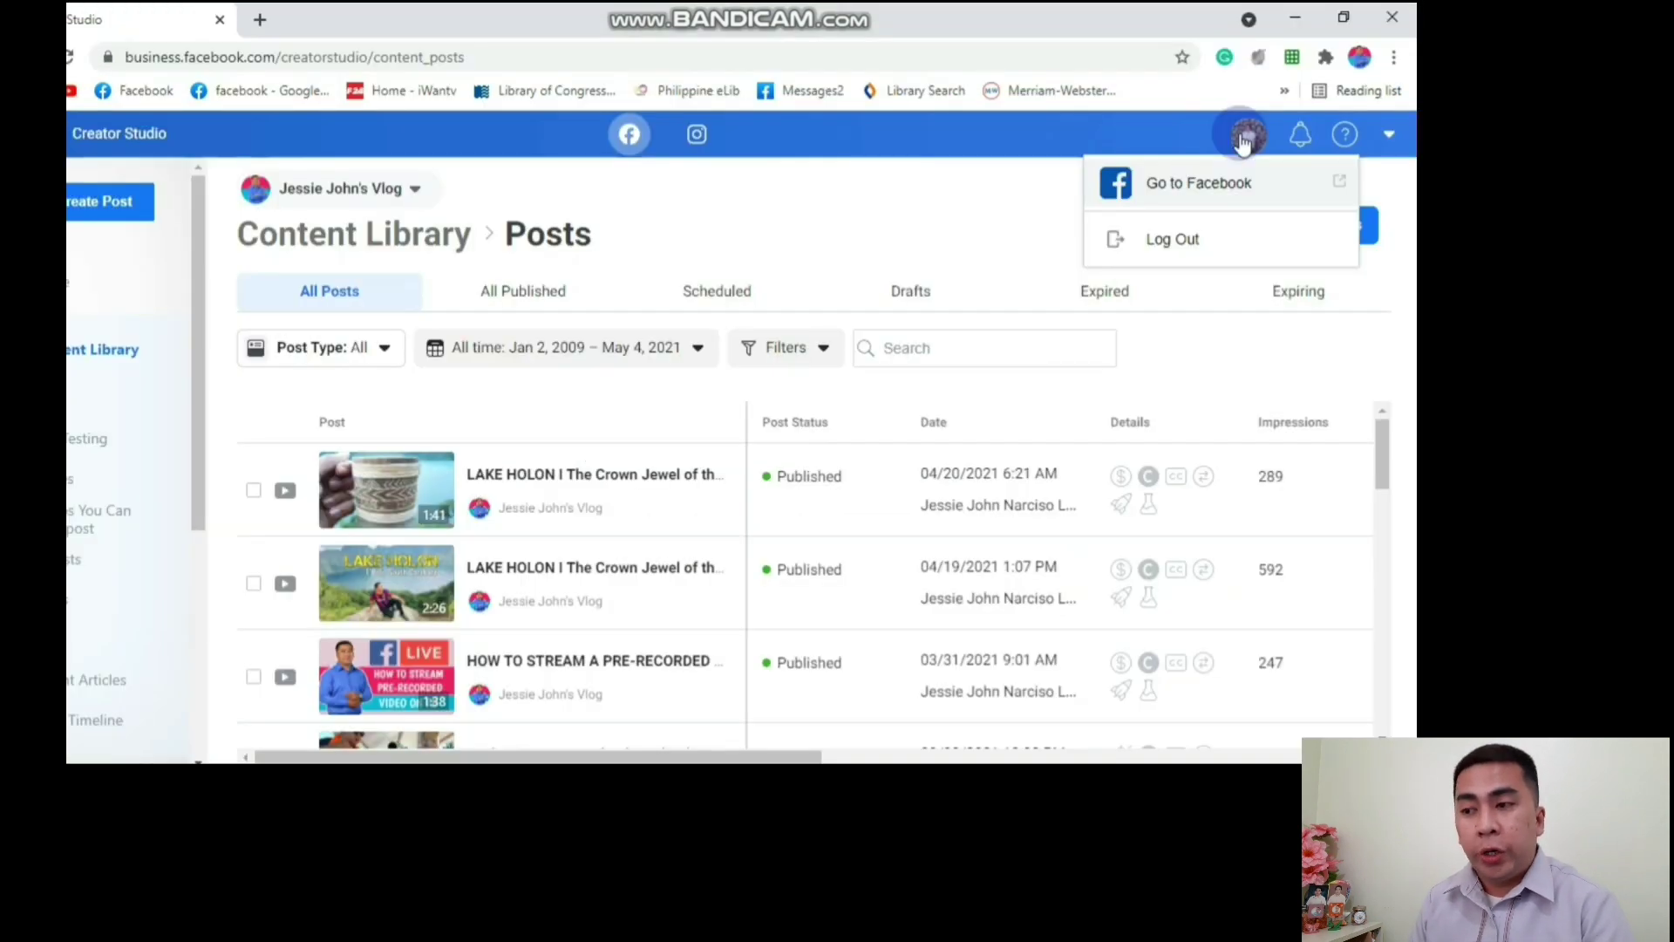
pyautogui.click(1210, 185)
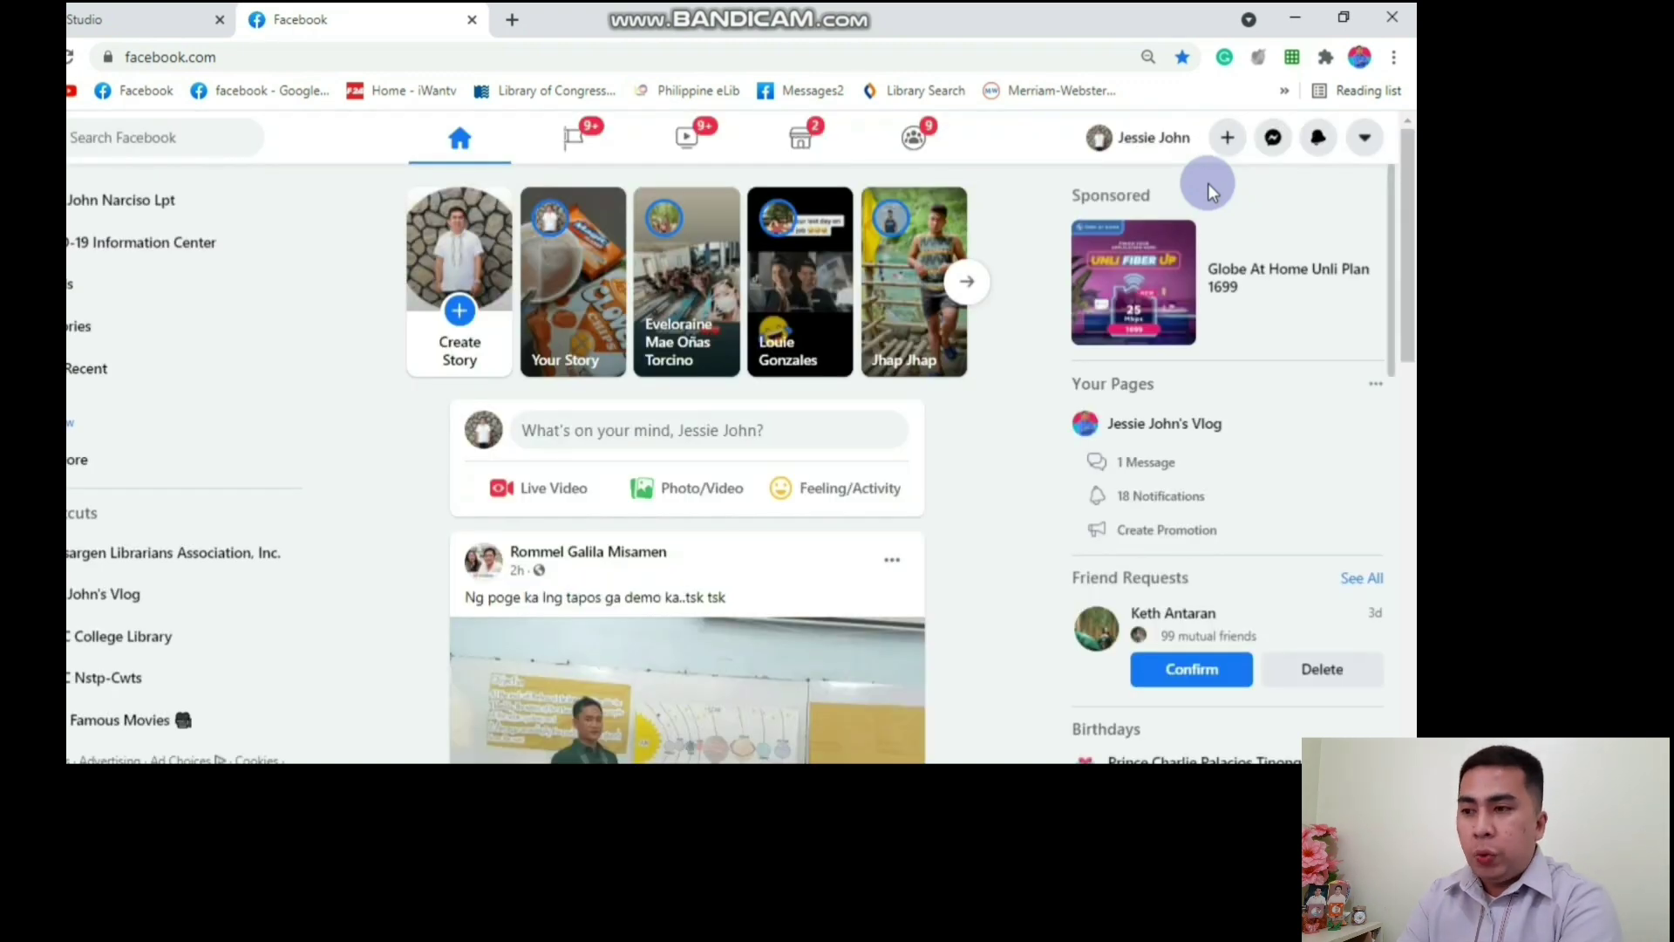
# Open the Page's published premiere announcement post for the BURIAS ISLAND video from notifications
pyautogui.click(1318, 144)
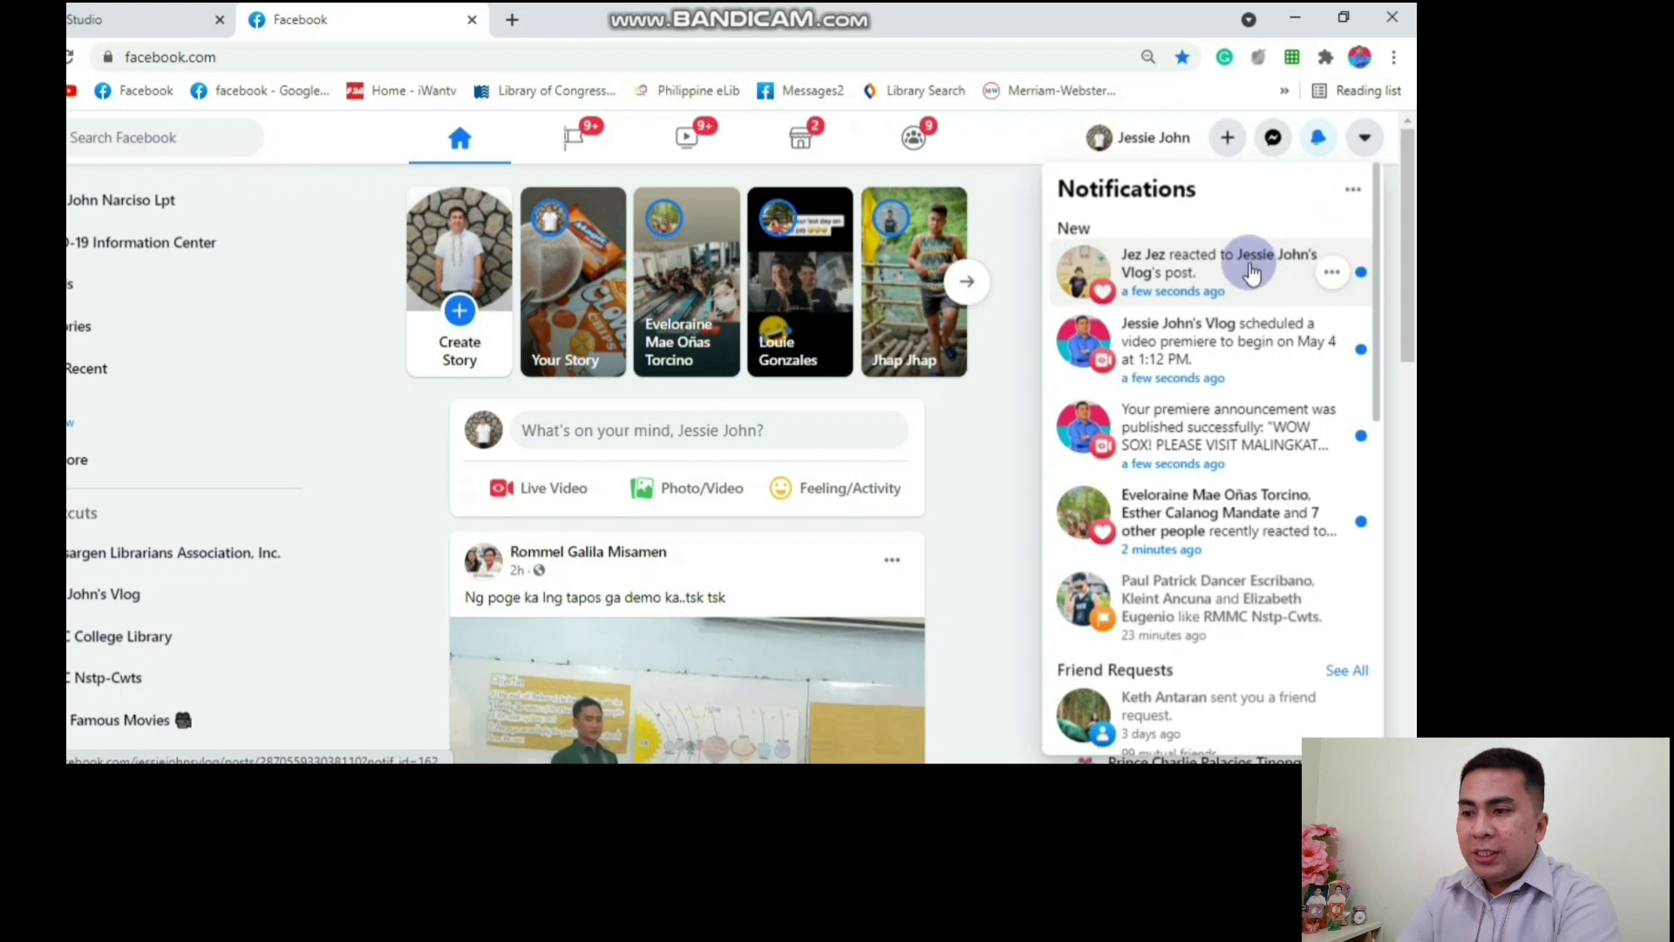
pyautogui.moveTo(1217, 384)
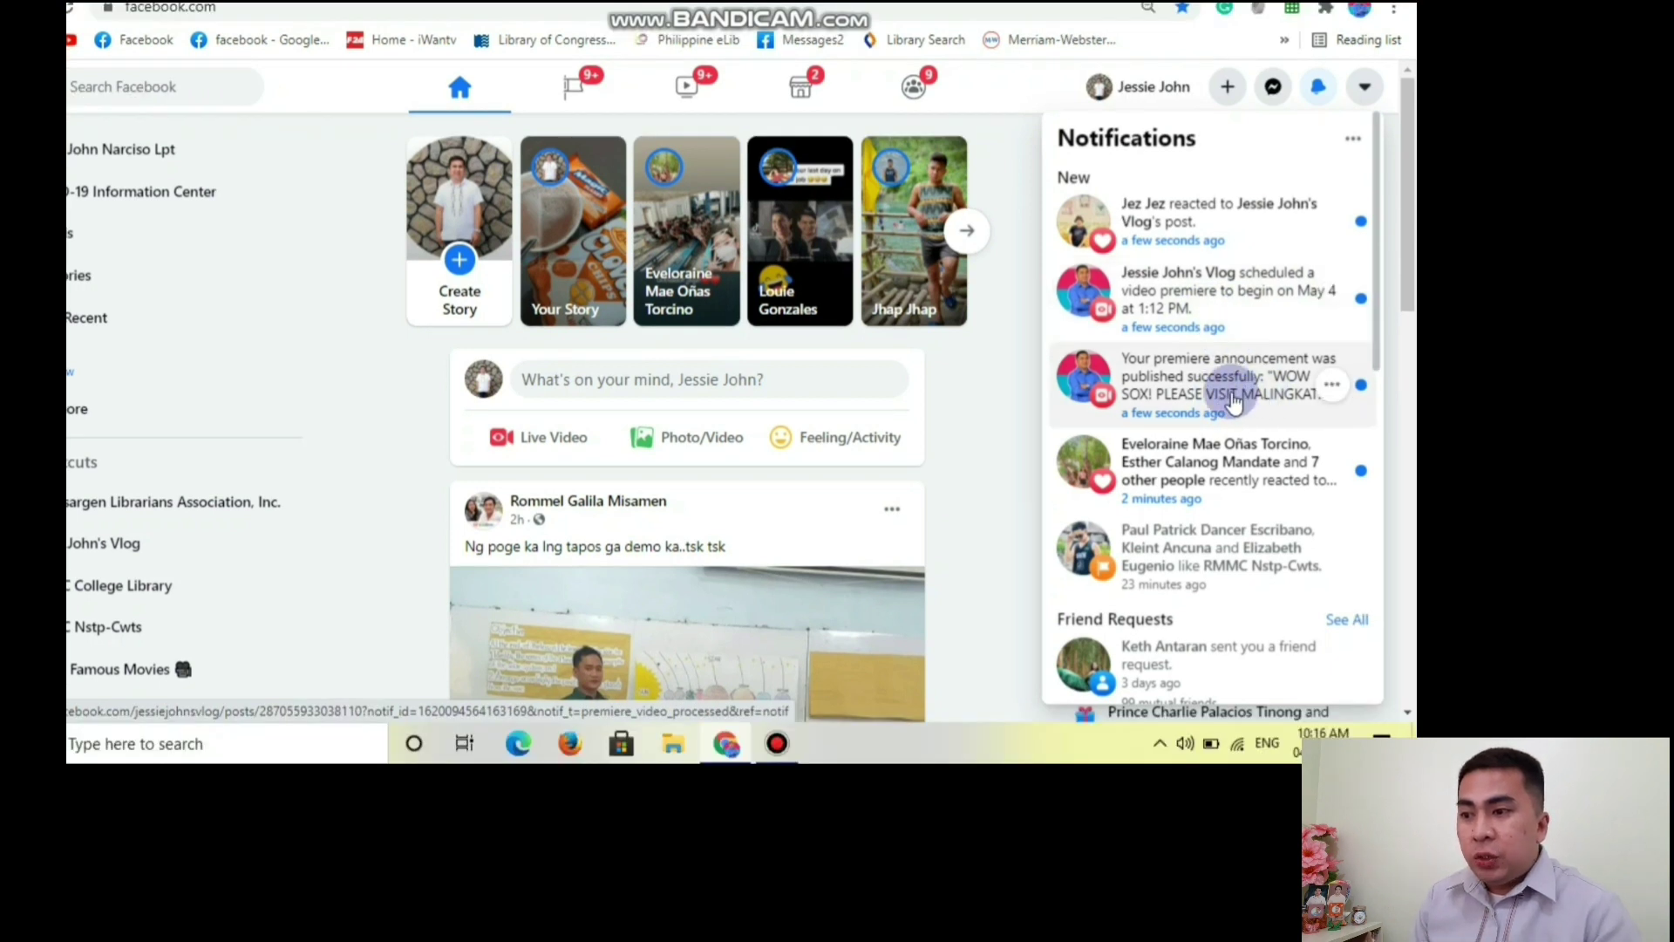
pyautogui.click(1233, 401)
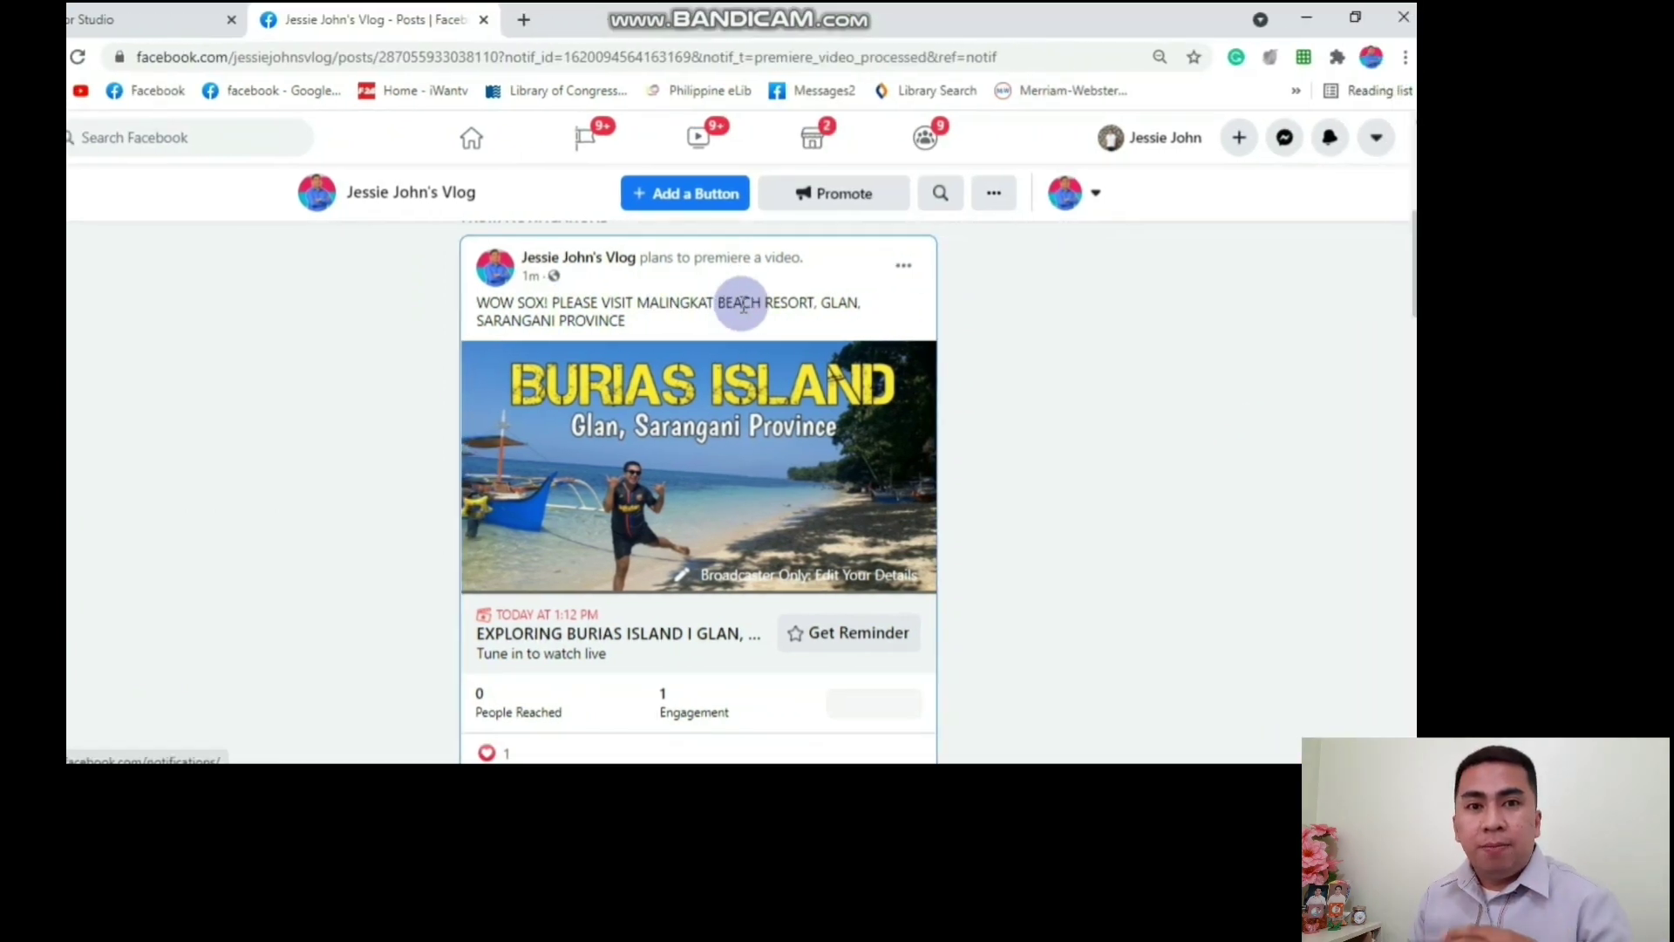
pyautogui.scroll(-2, 1016, 322)
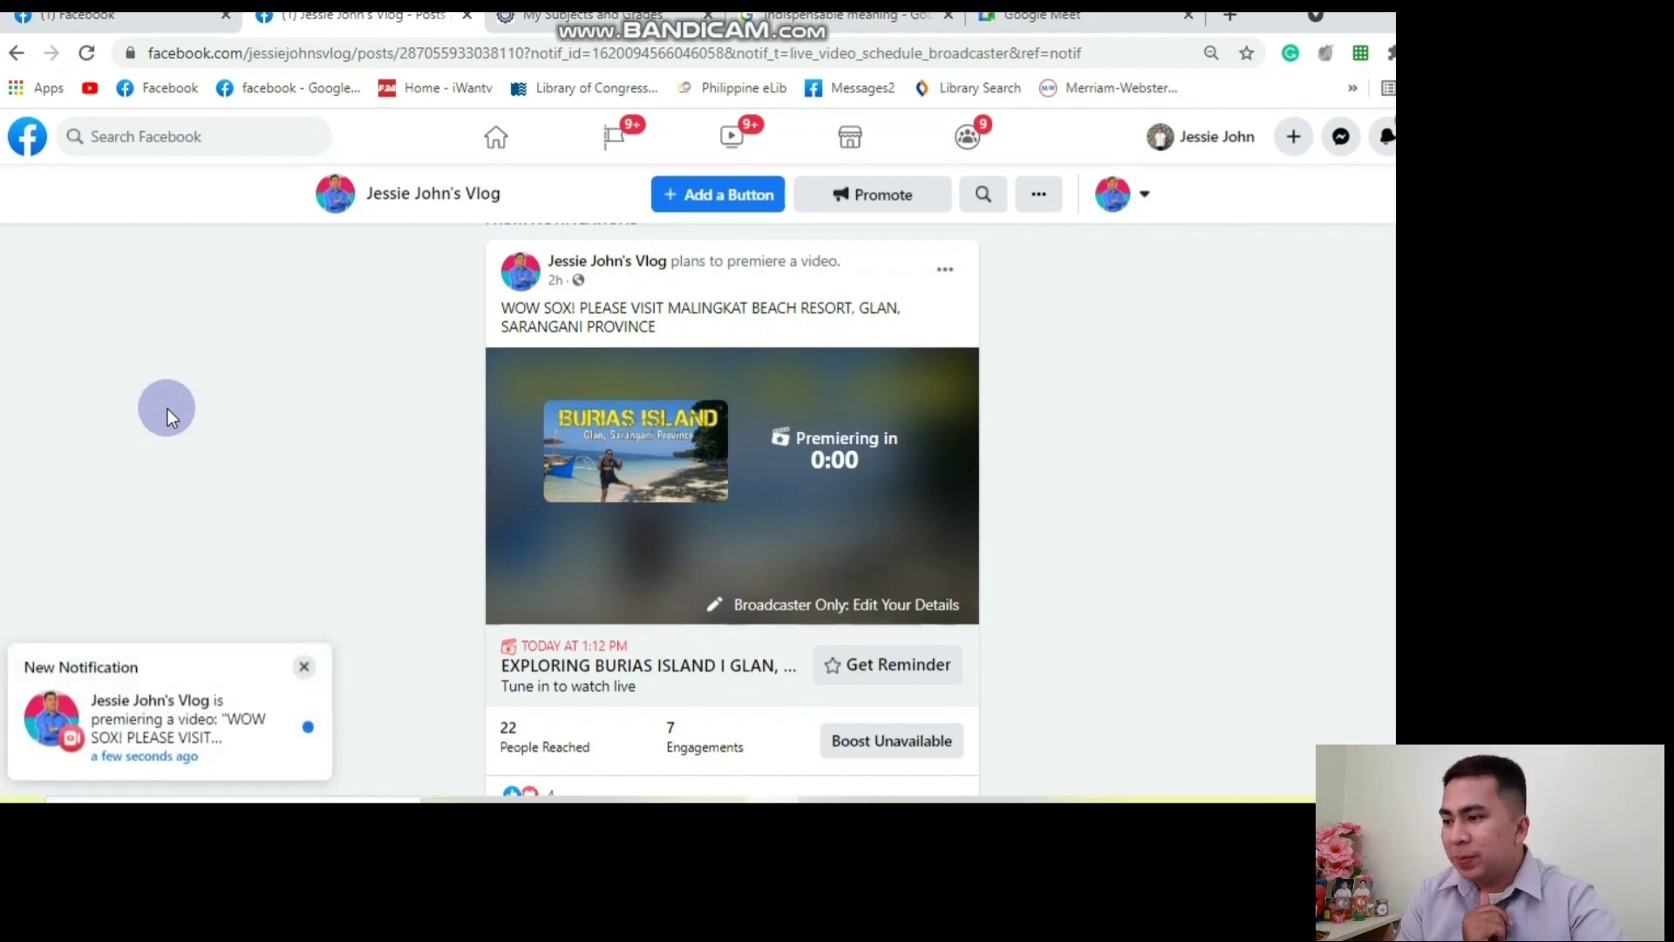
# Open the just-started BURIAS ISLAND premiere from its pop-up notification in Watch
pyautogui.click(167, 700)
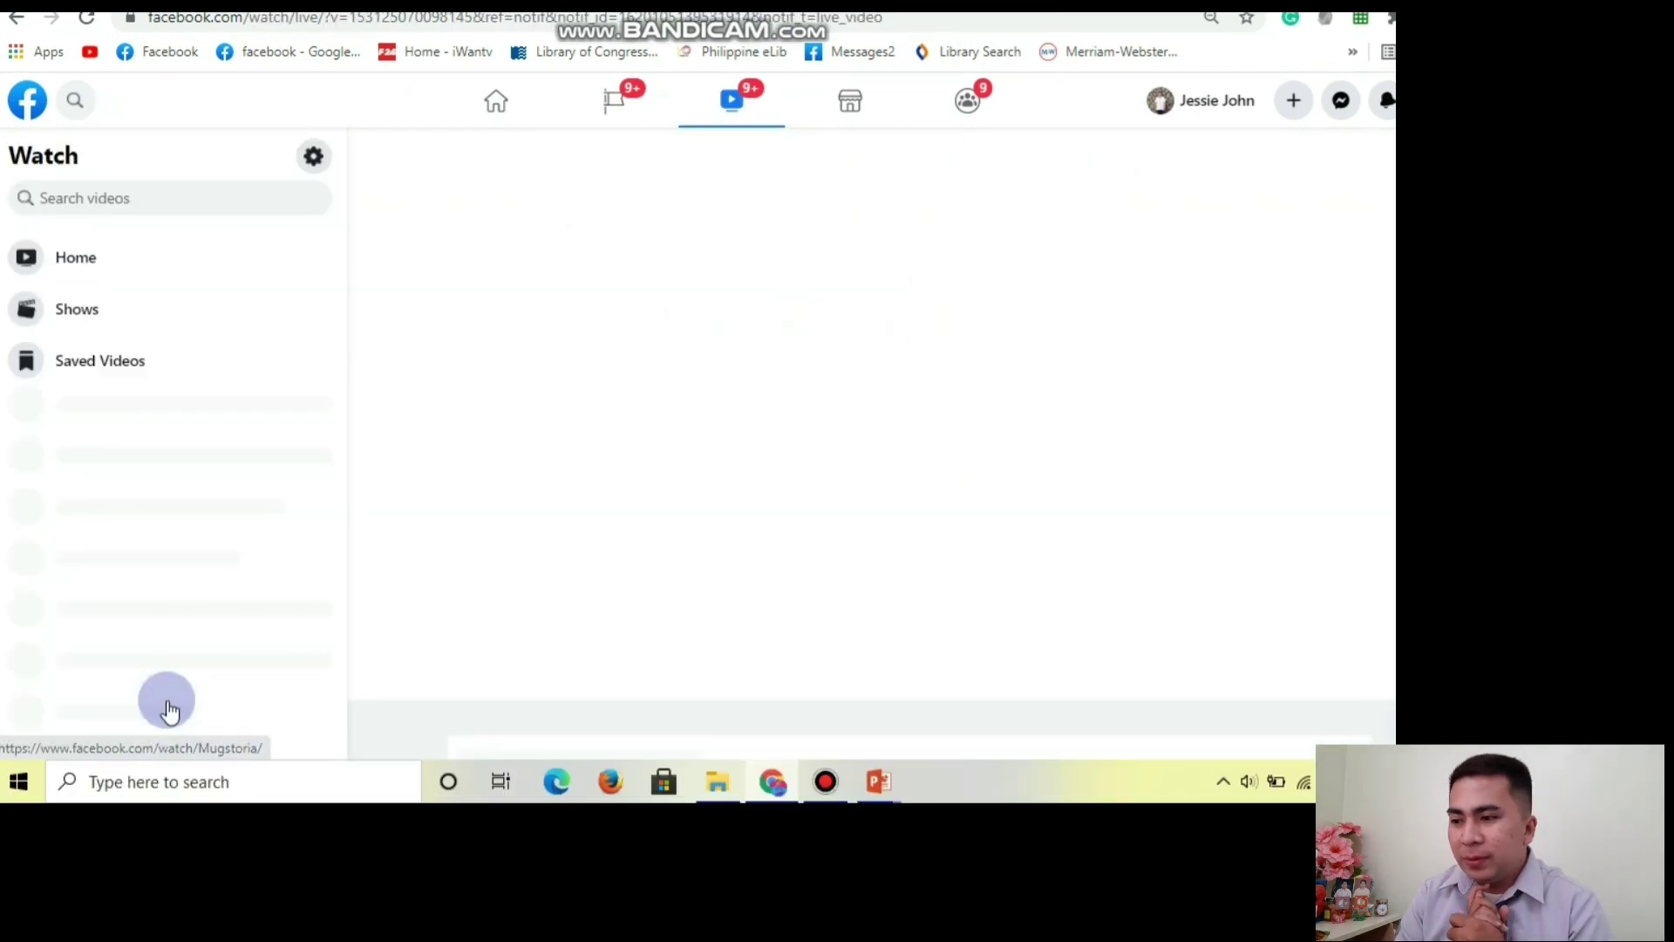